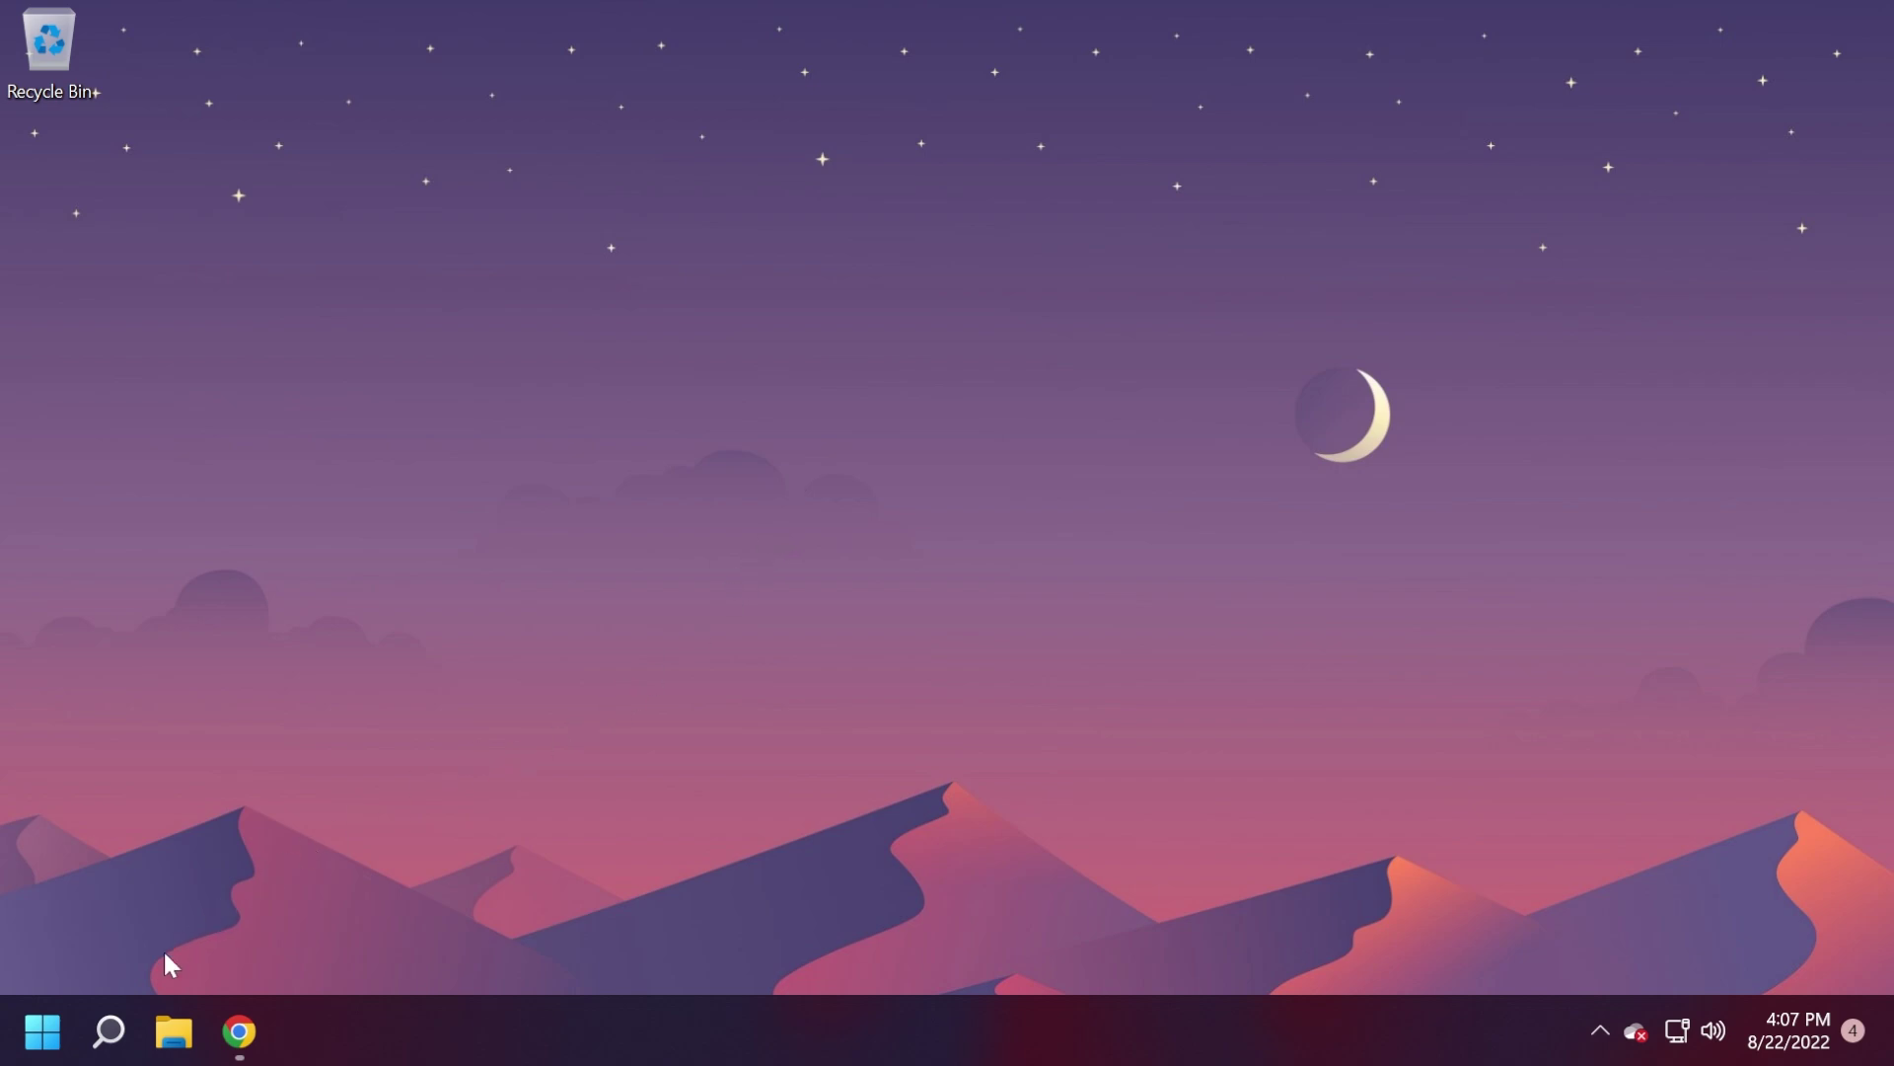
Step: Open and close the Windows search panel twice
click(109, 1031)
click(1513, 655)
click(108, 1031)
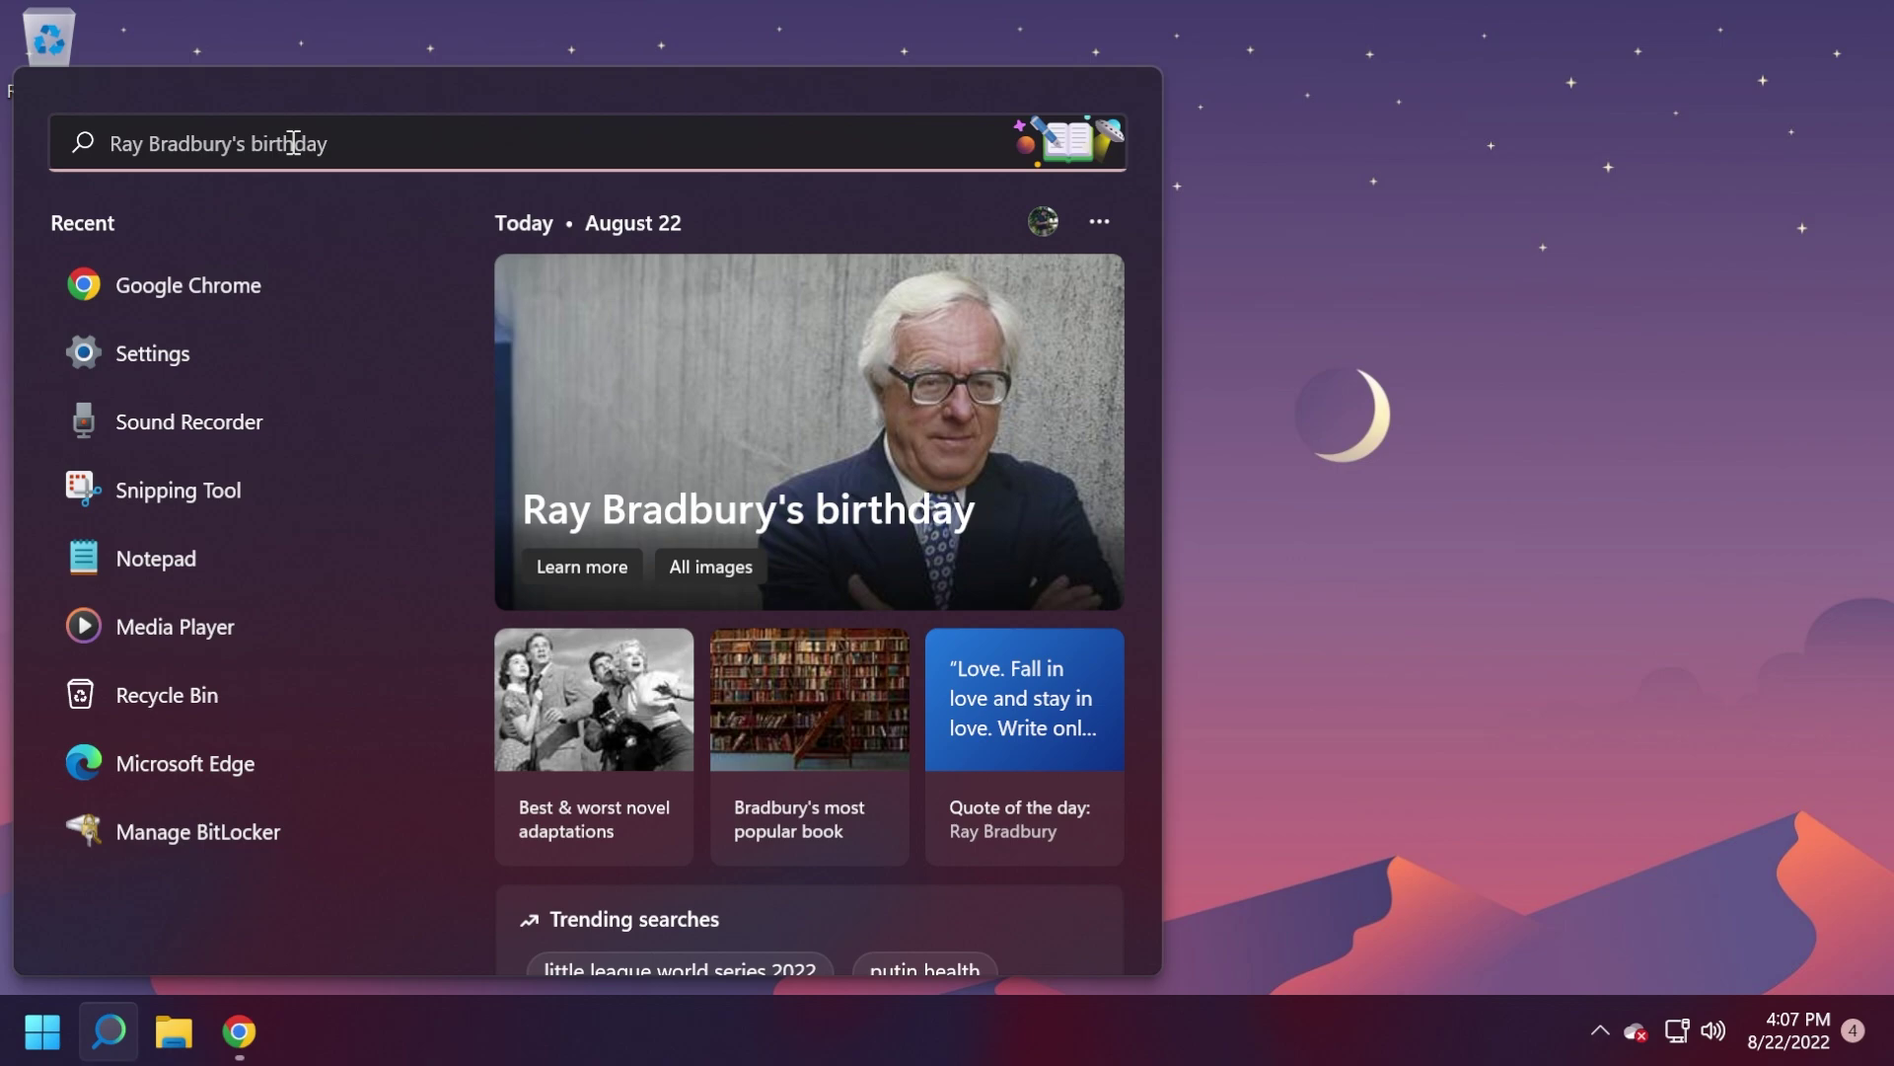
click(1227, 499)
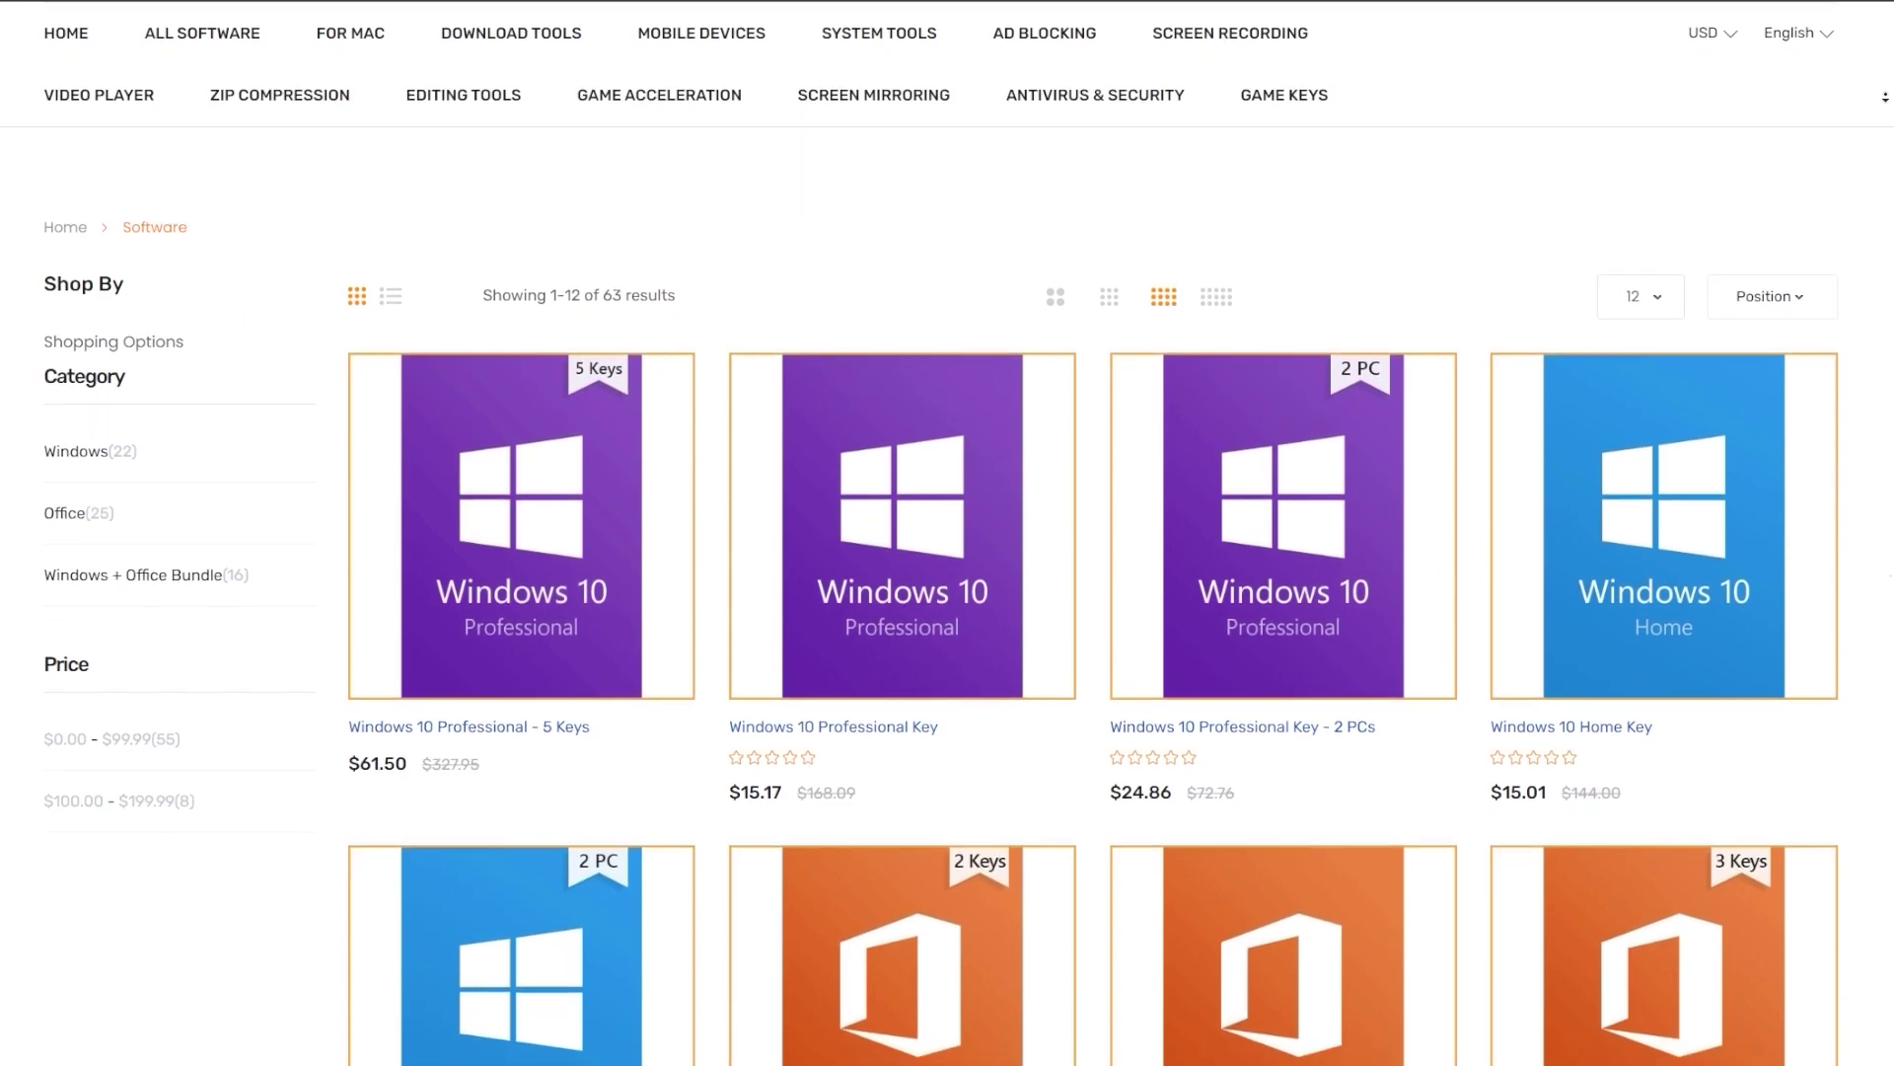
Step: Add the Windows 10 Professional Key to the Keysfan cart
scroll(947, 592, down, 4)
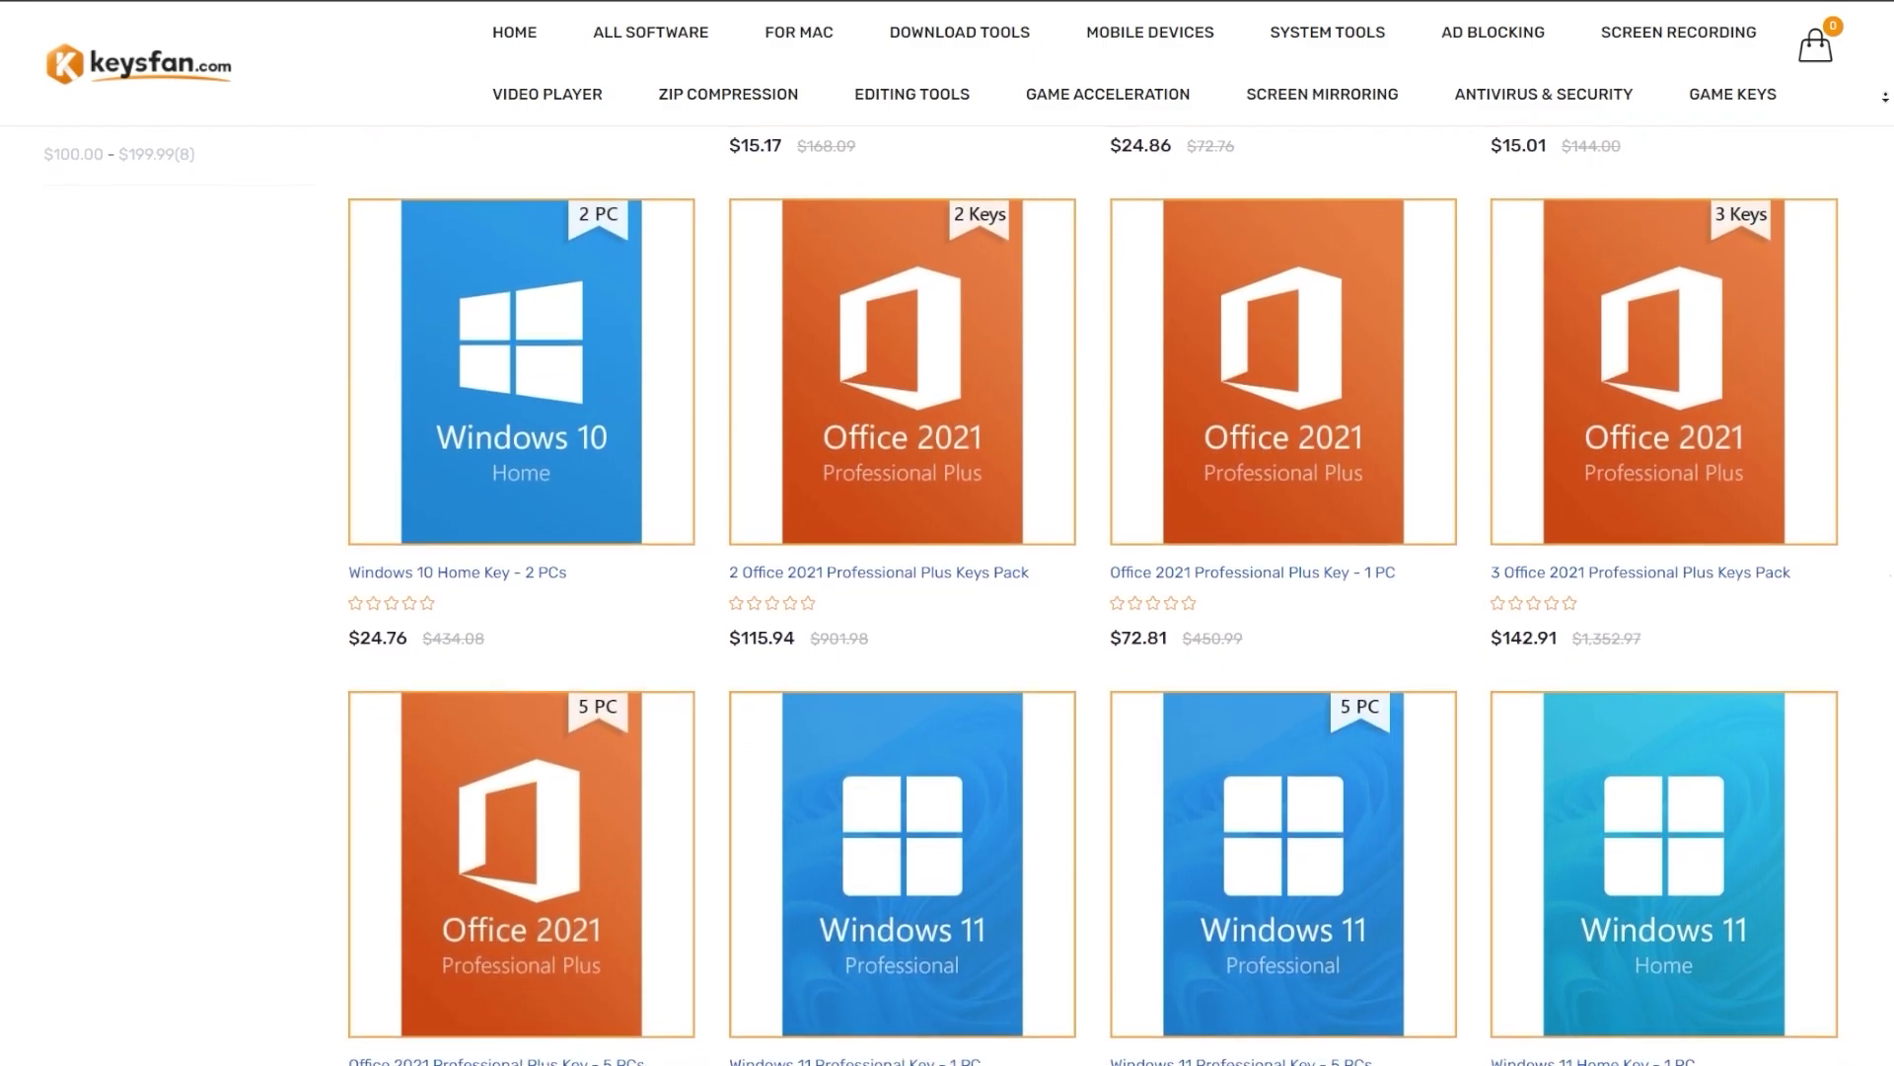
scroll(847, 335, up, 3)
click(847, 336)
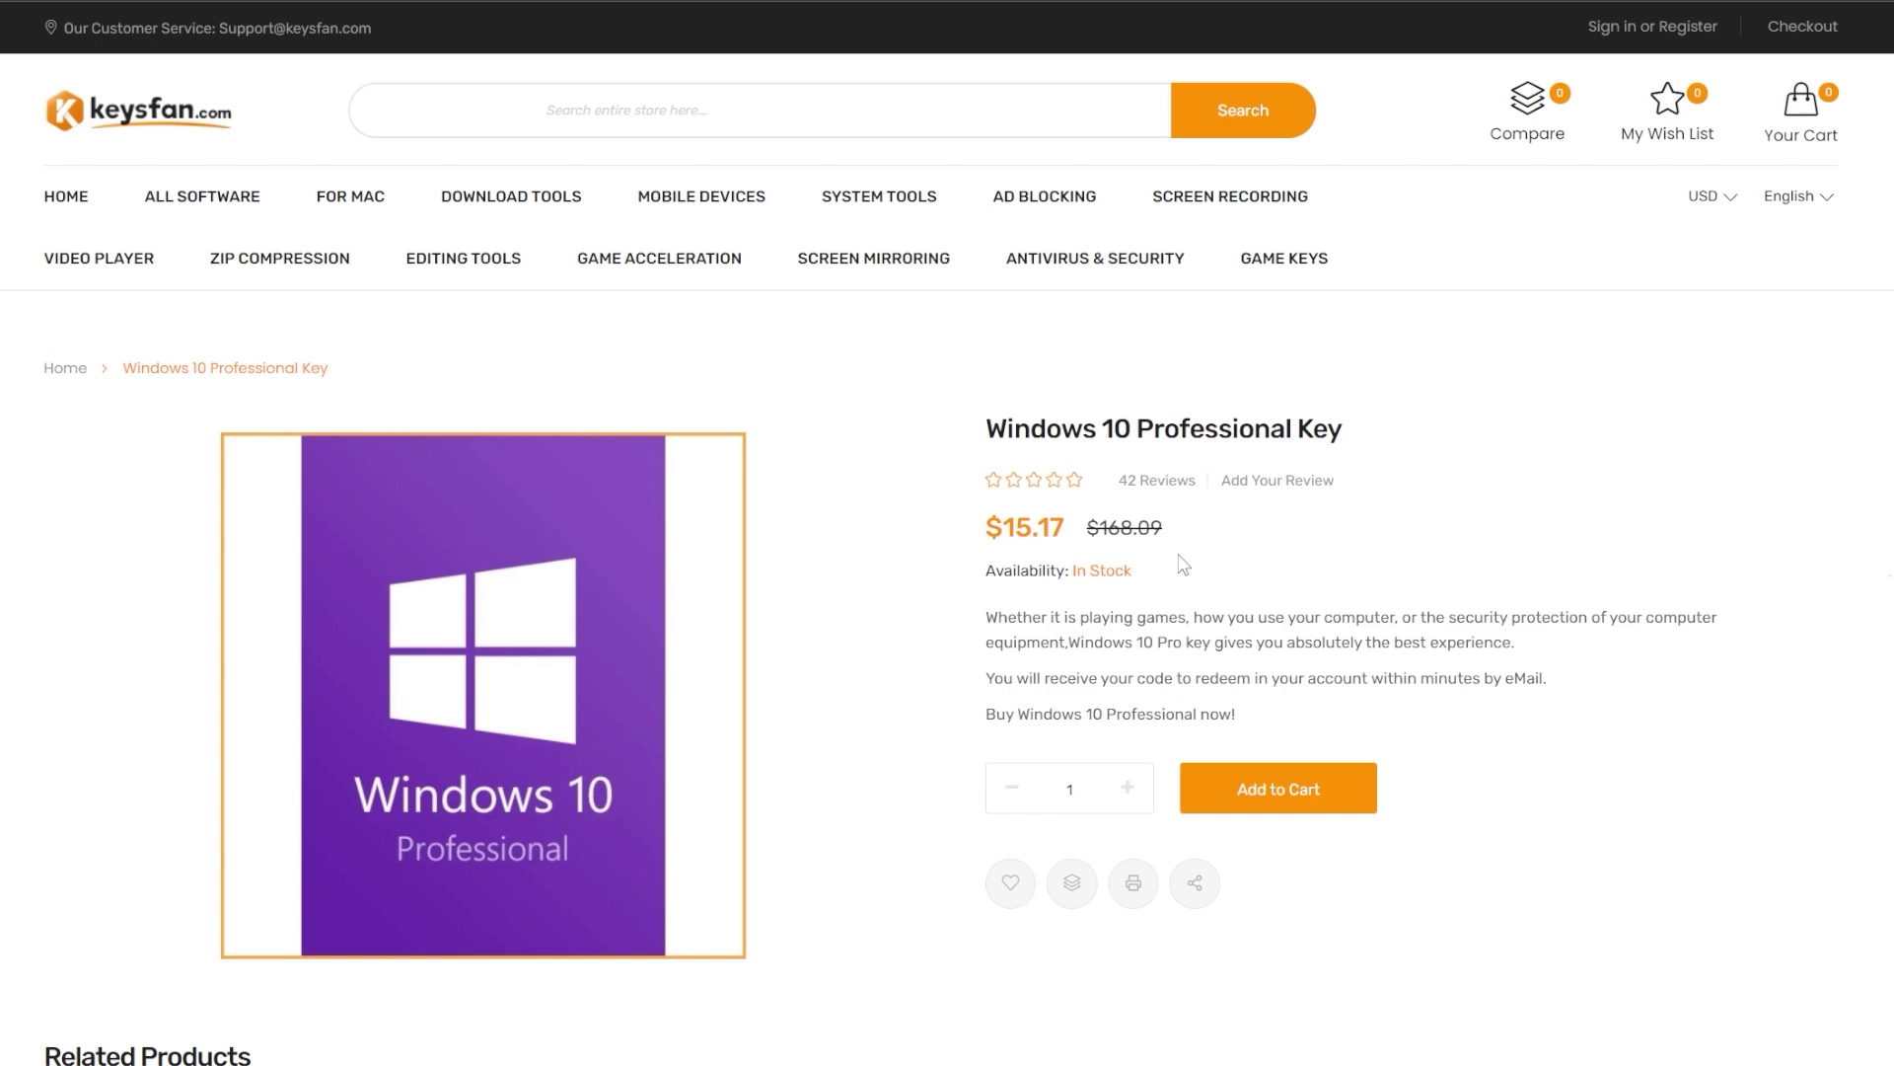
click(1288, 801)
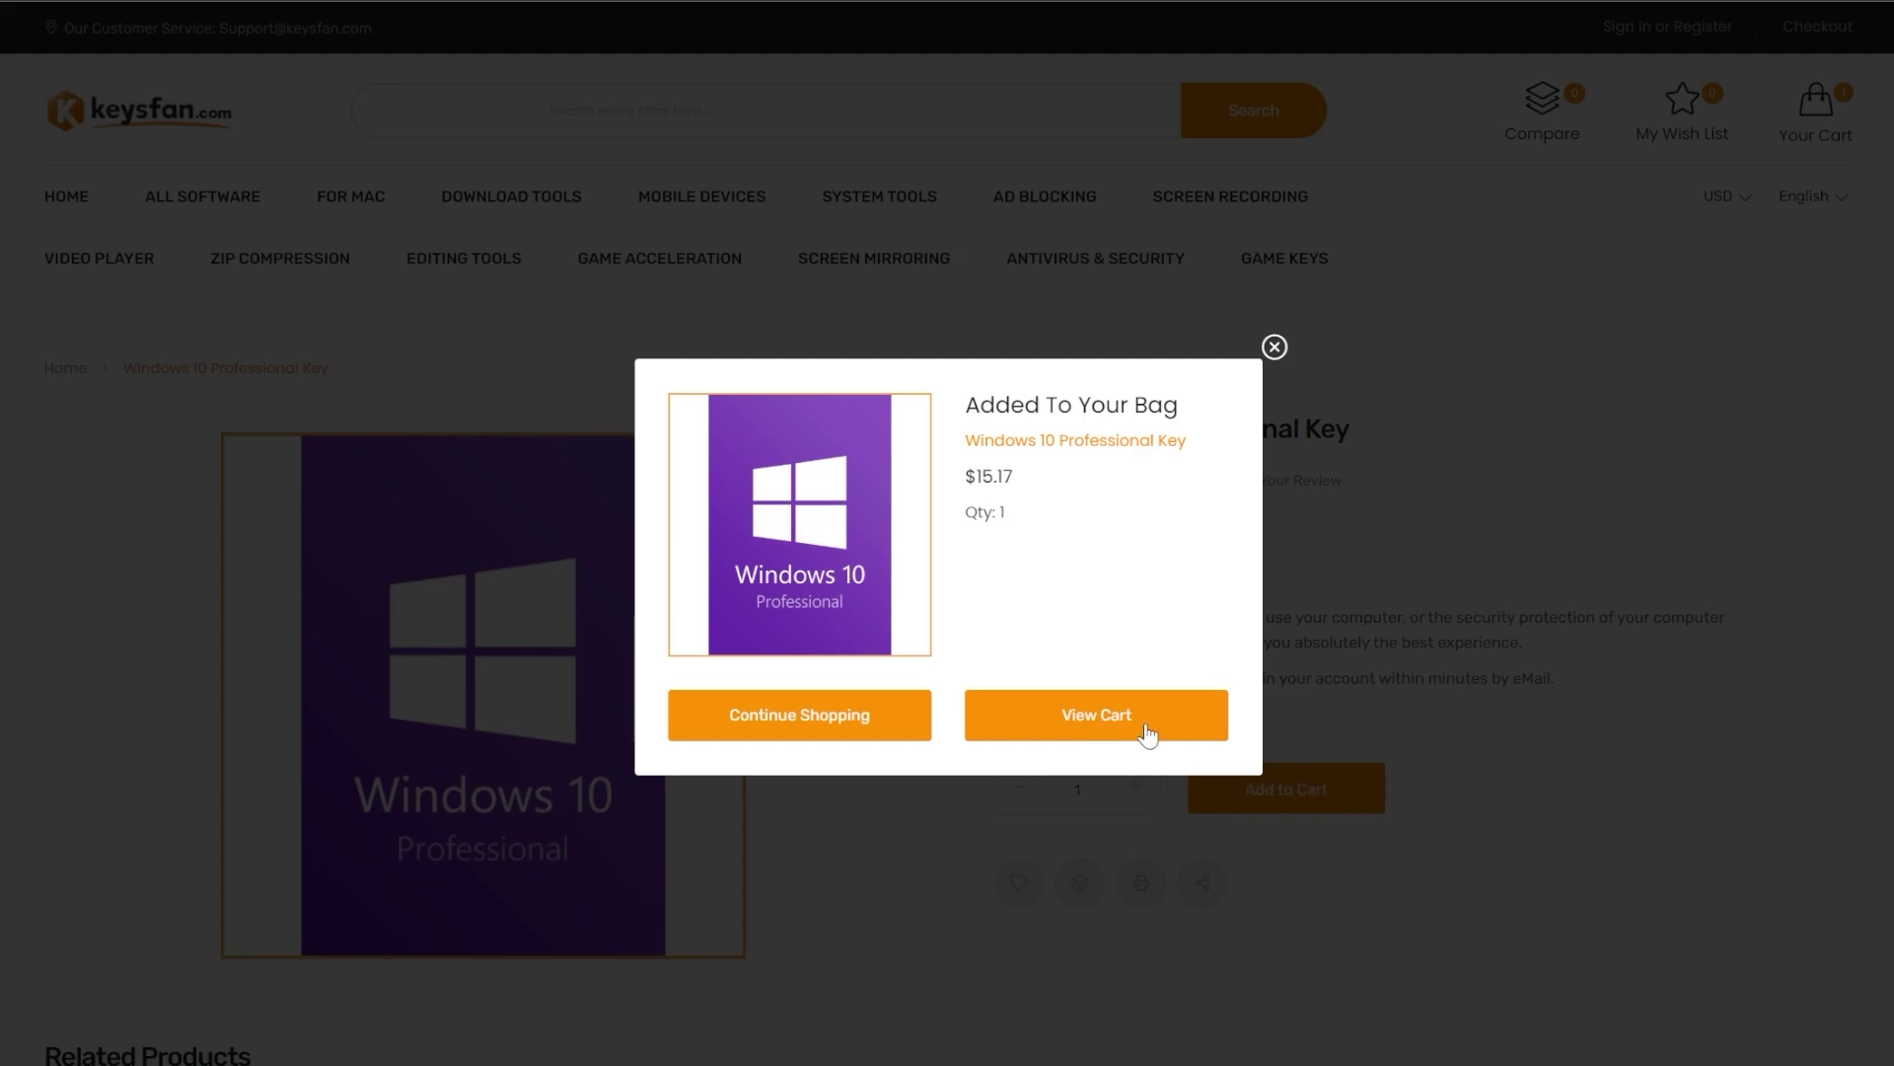
Step: In the cart, paste the discount code to get 50% off
click(1142, 733)
click(1547, 750)
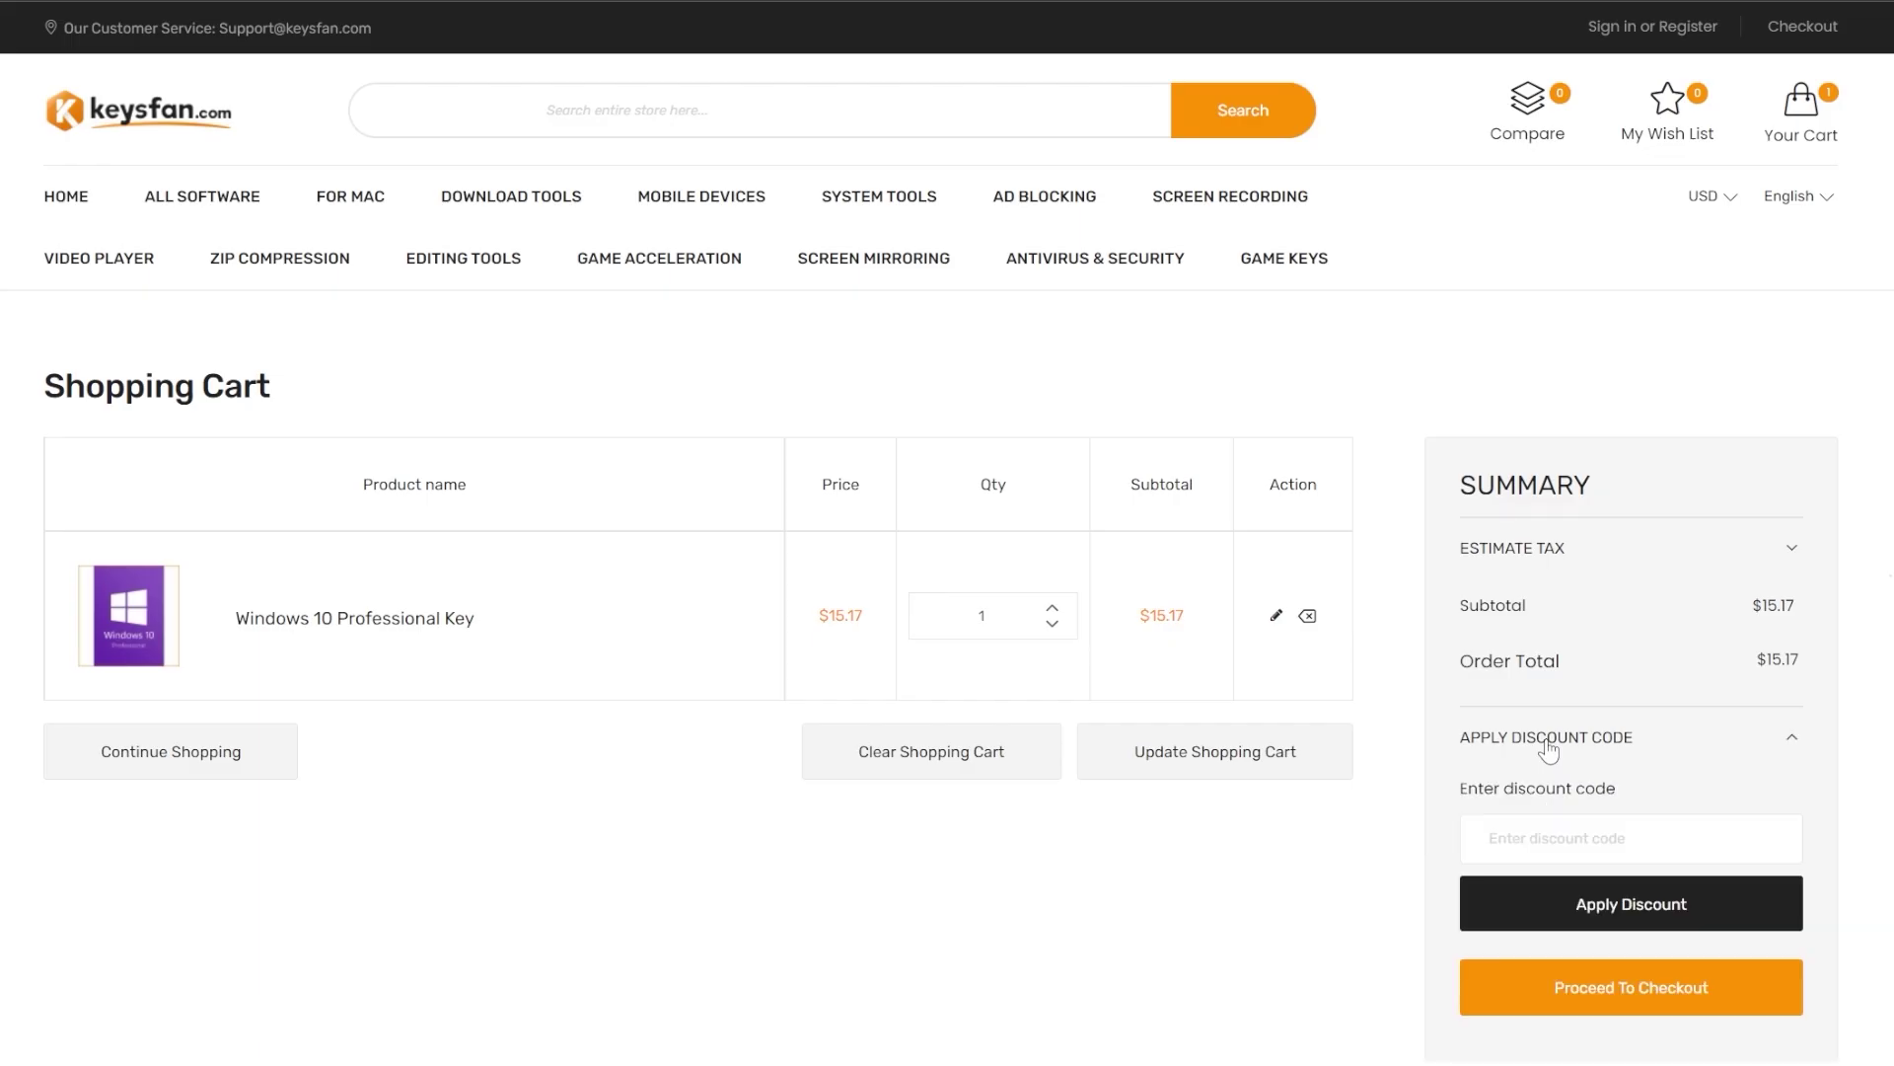
click(1556, 846)
text(TB50)
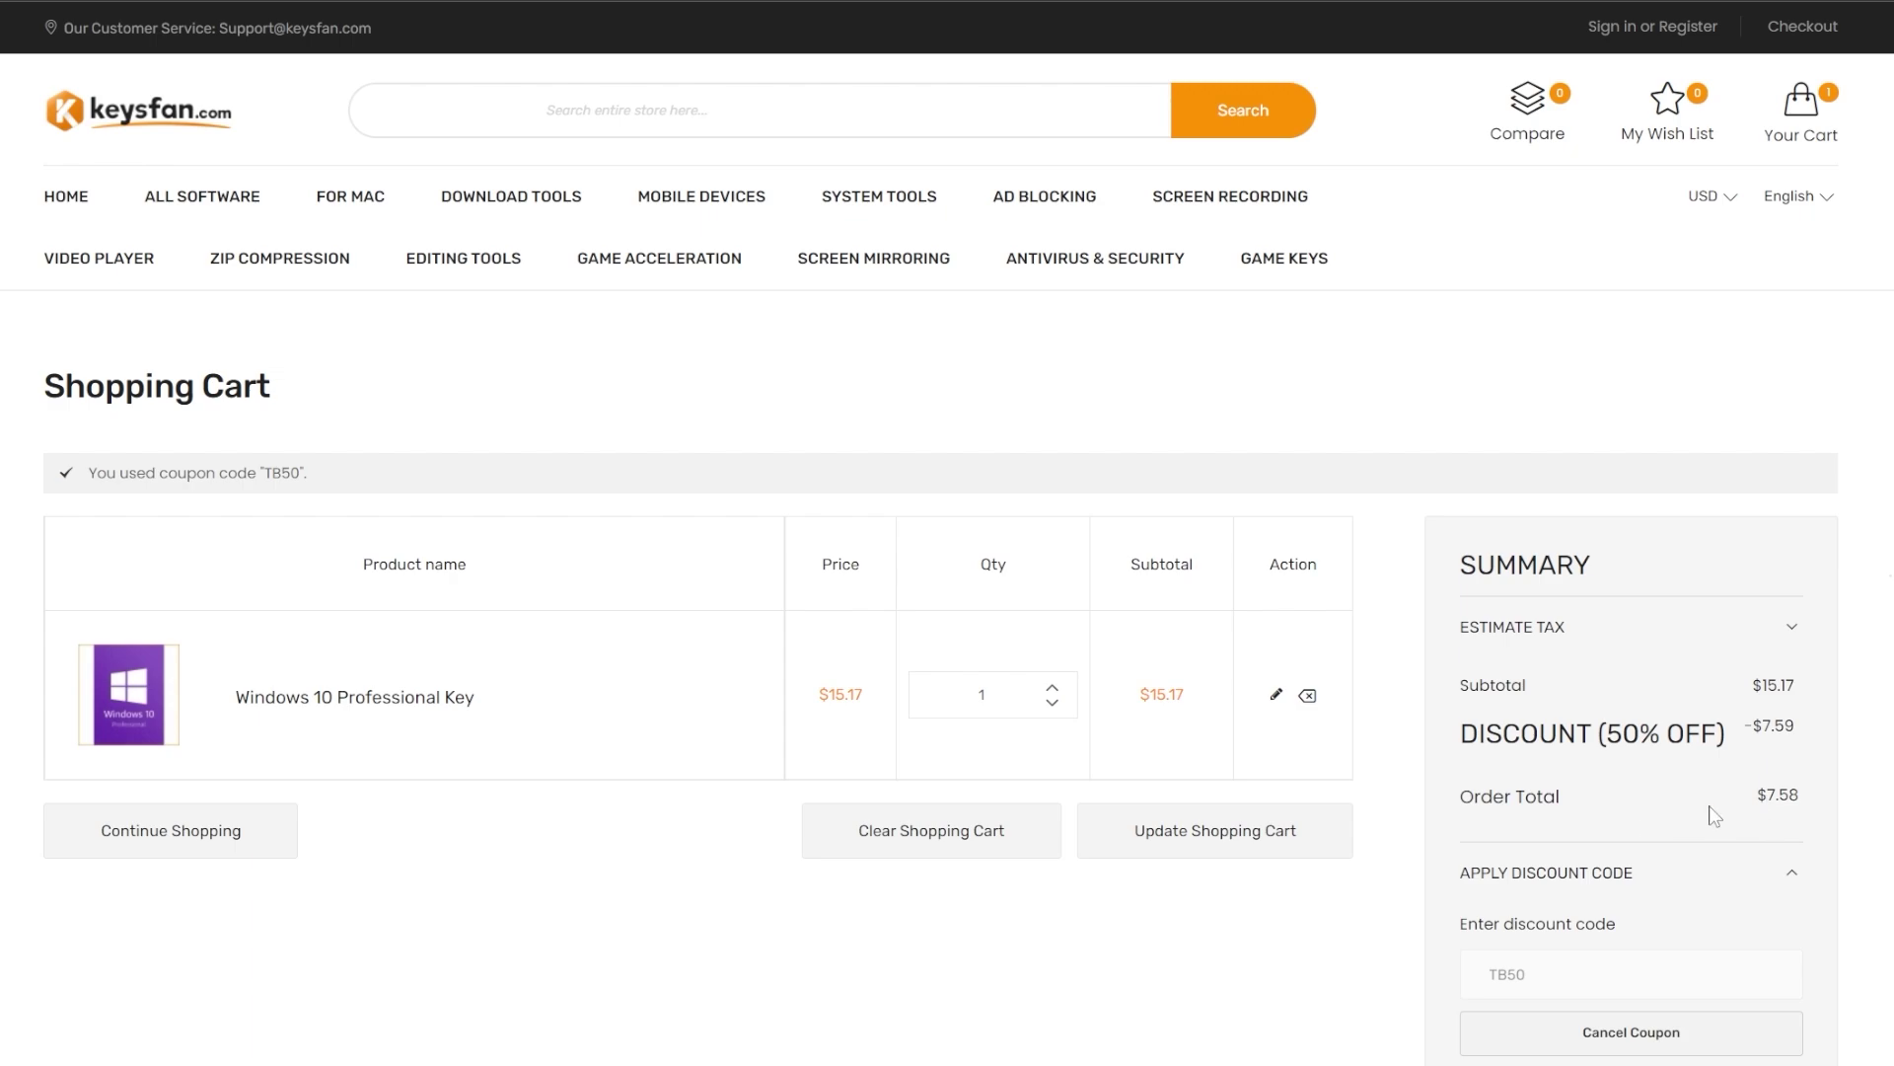
Step: Proceed to checkout with the discounted Windows 10 Professional Key order
scroll(1714, 805, down, 2)
click(1624, 1026)
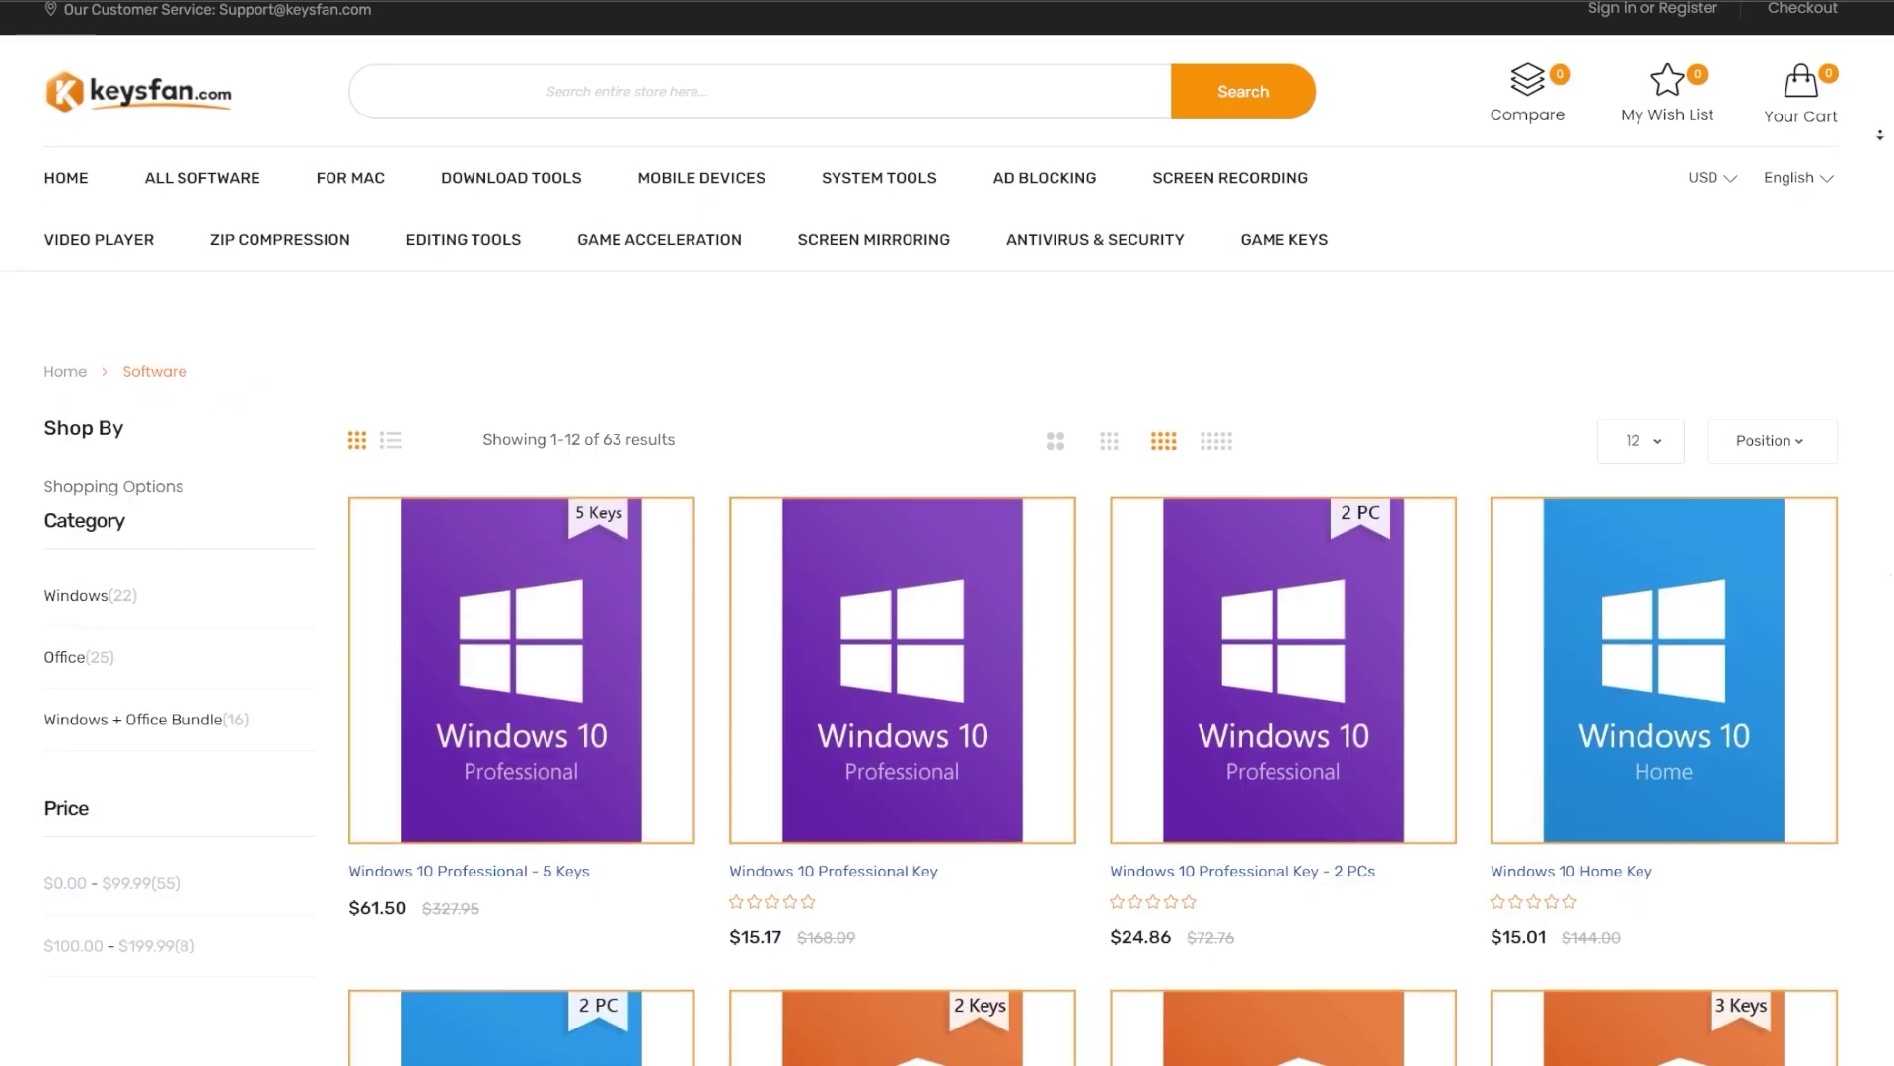
scroll(948, 533, down, 1)
scroll(947, 532, down, 1)
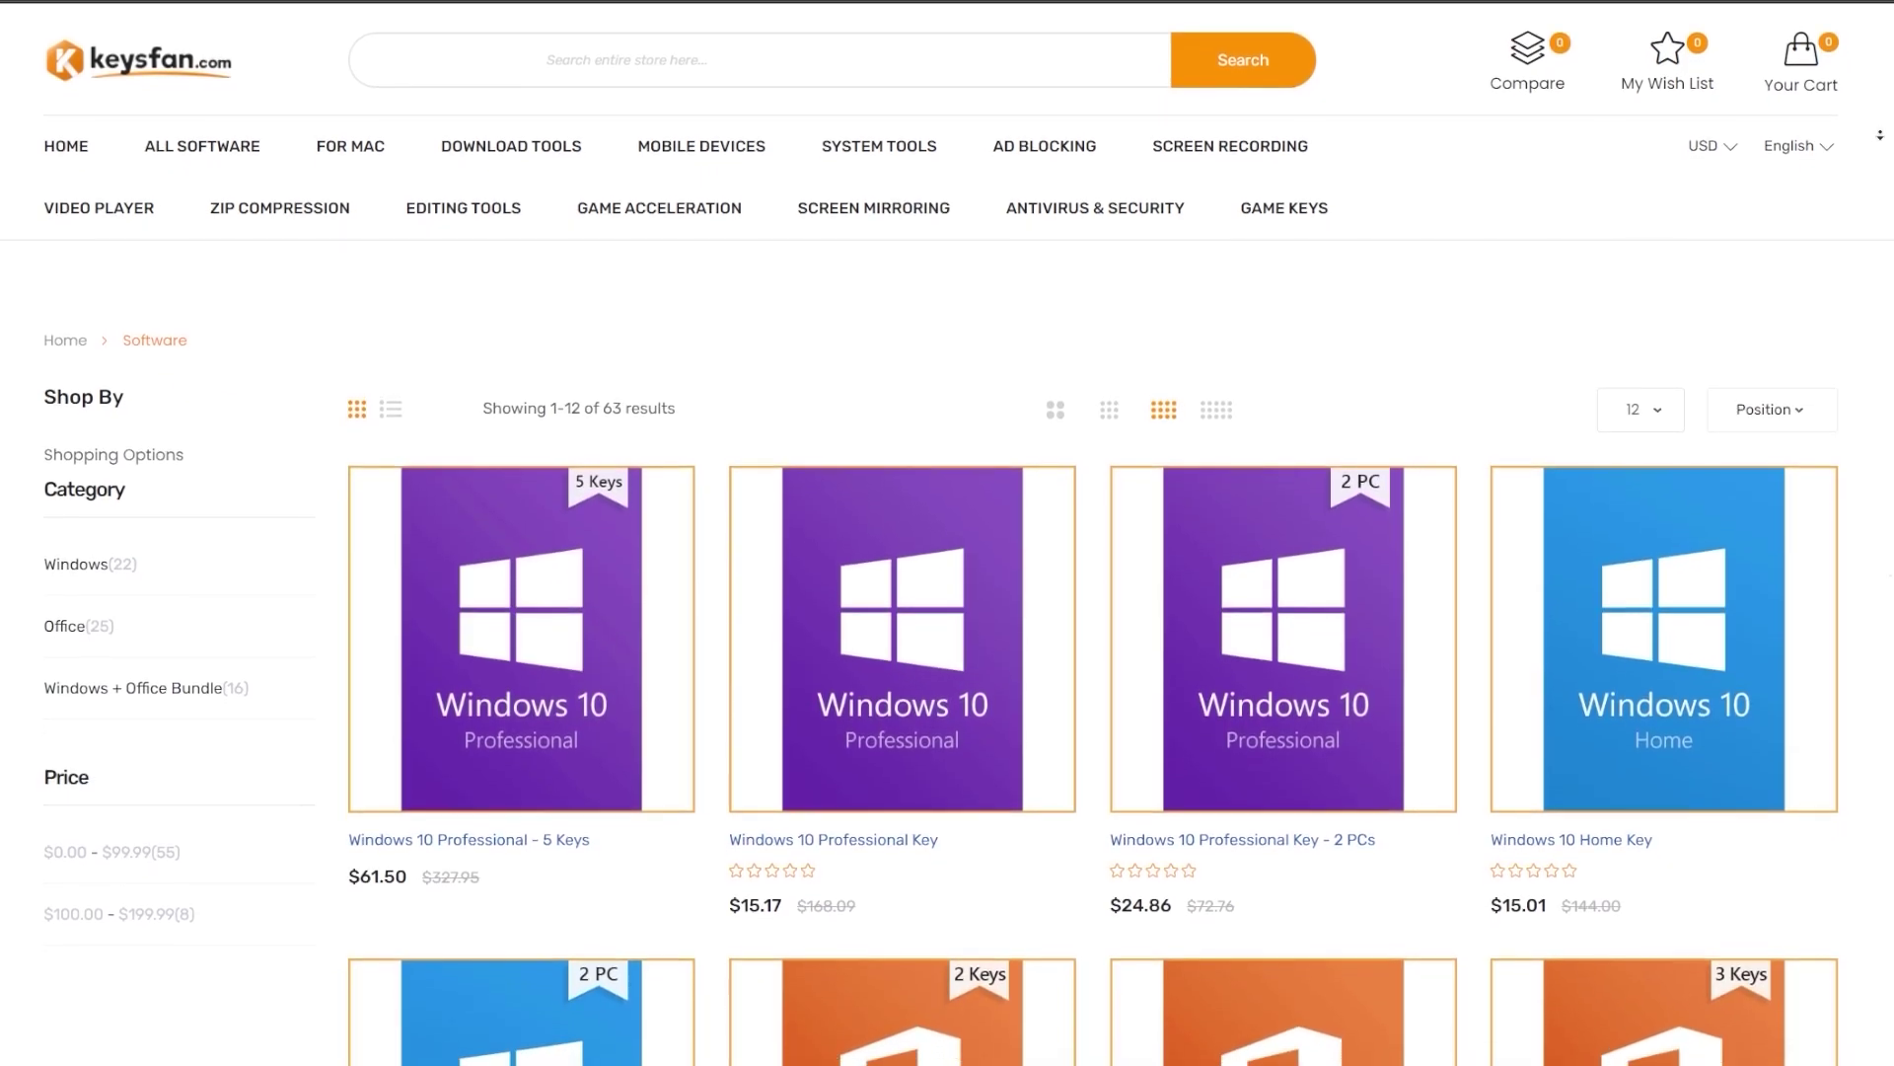
scroll(947, 533, down, 1)
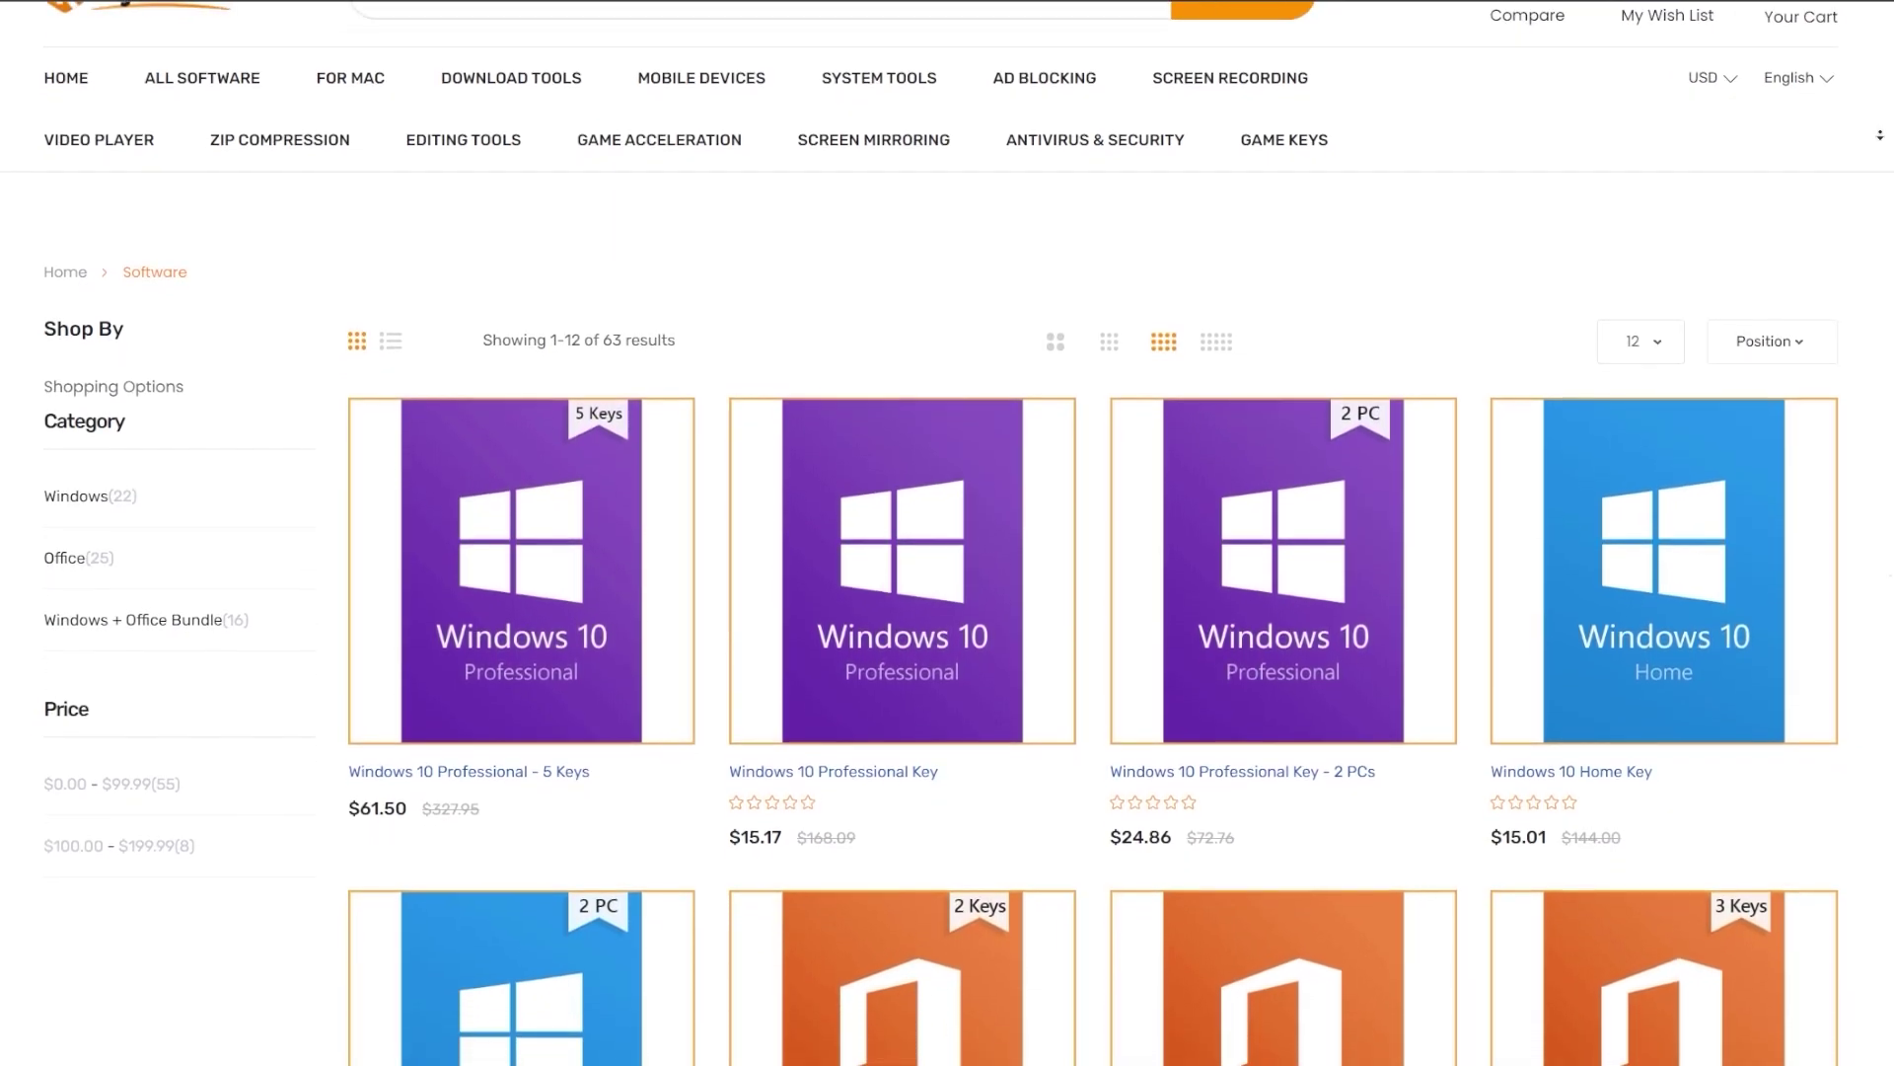
scroll(947, 533, down, 1)
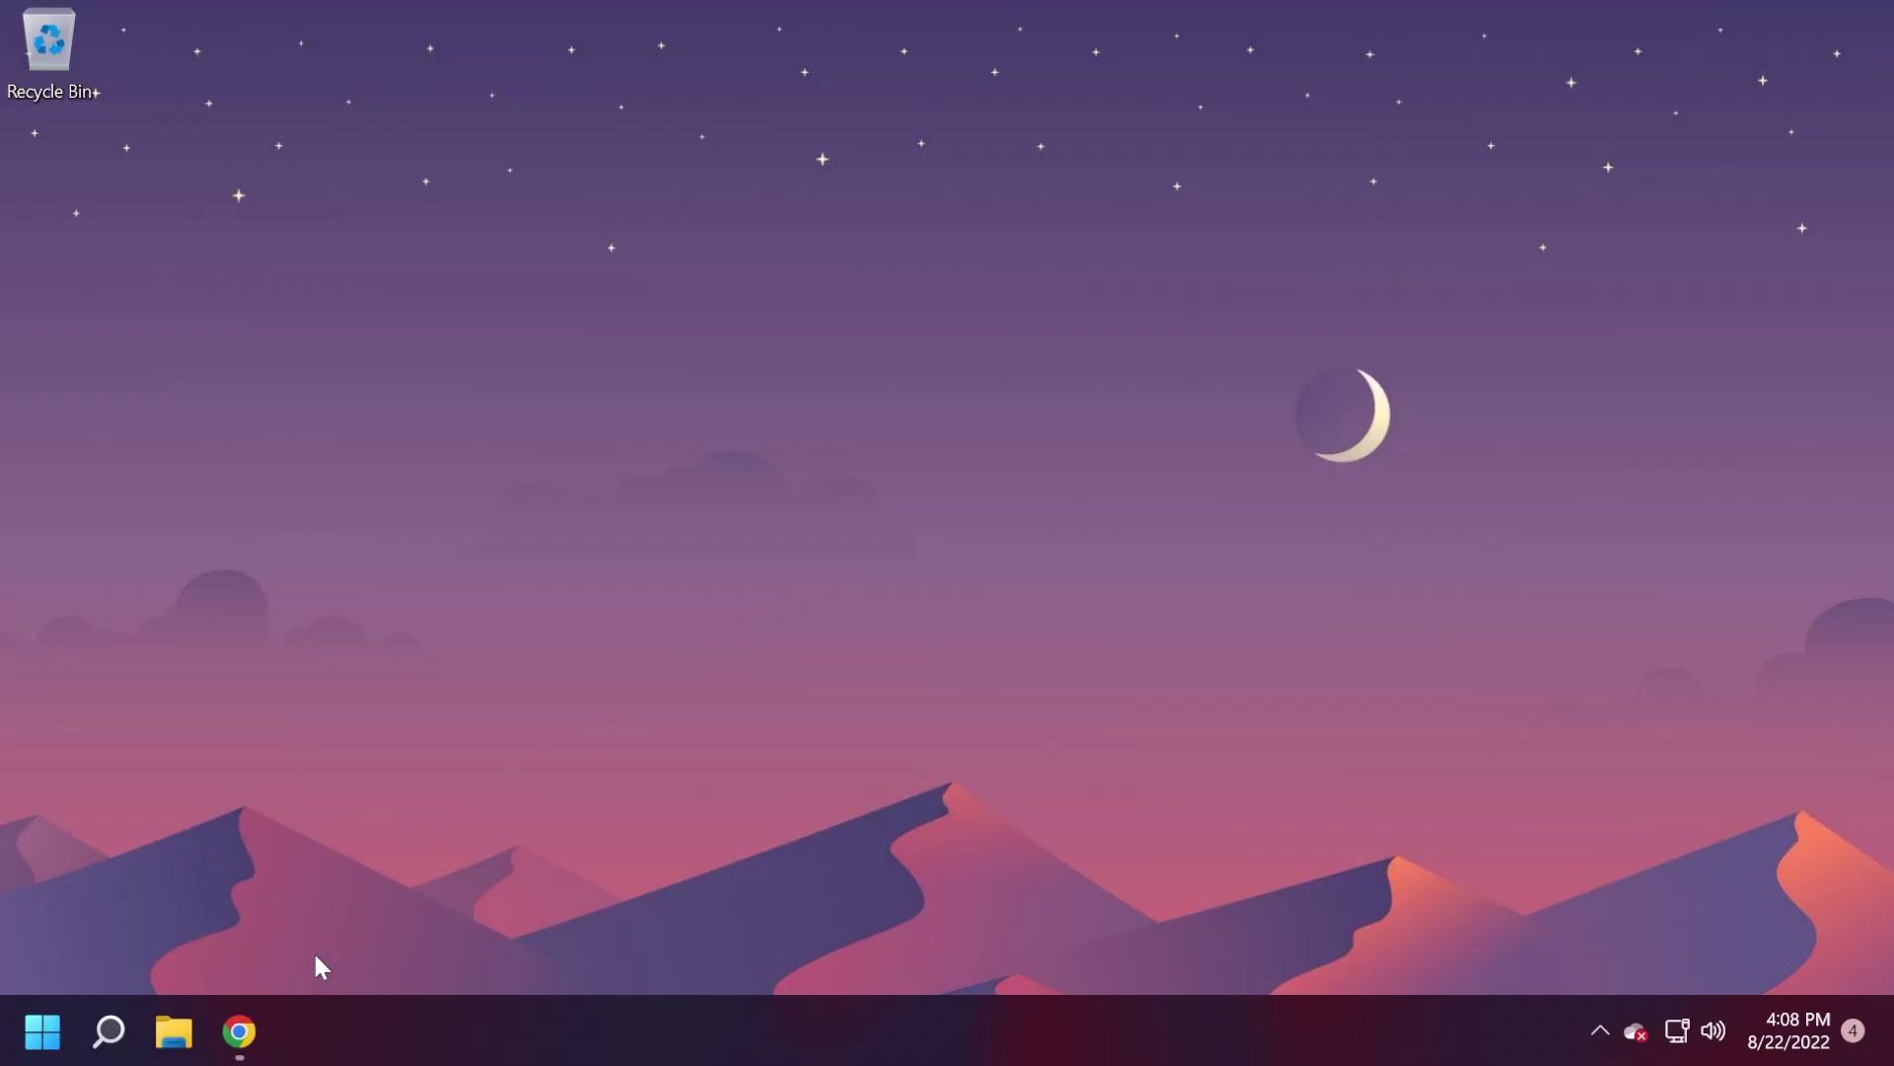
Step: From flowlauncher.com, download Flow-Launcher-Setup.exe from the v1.9.4 GitHub release assets
click(239, 1032)
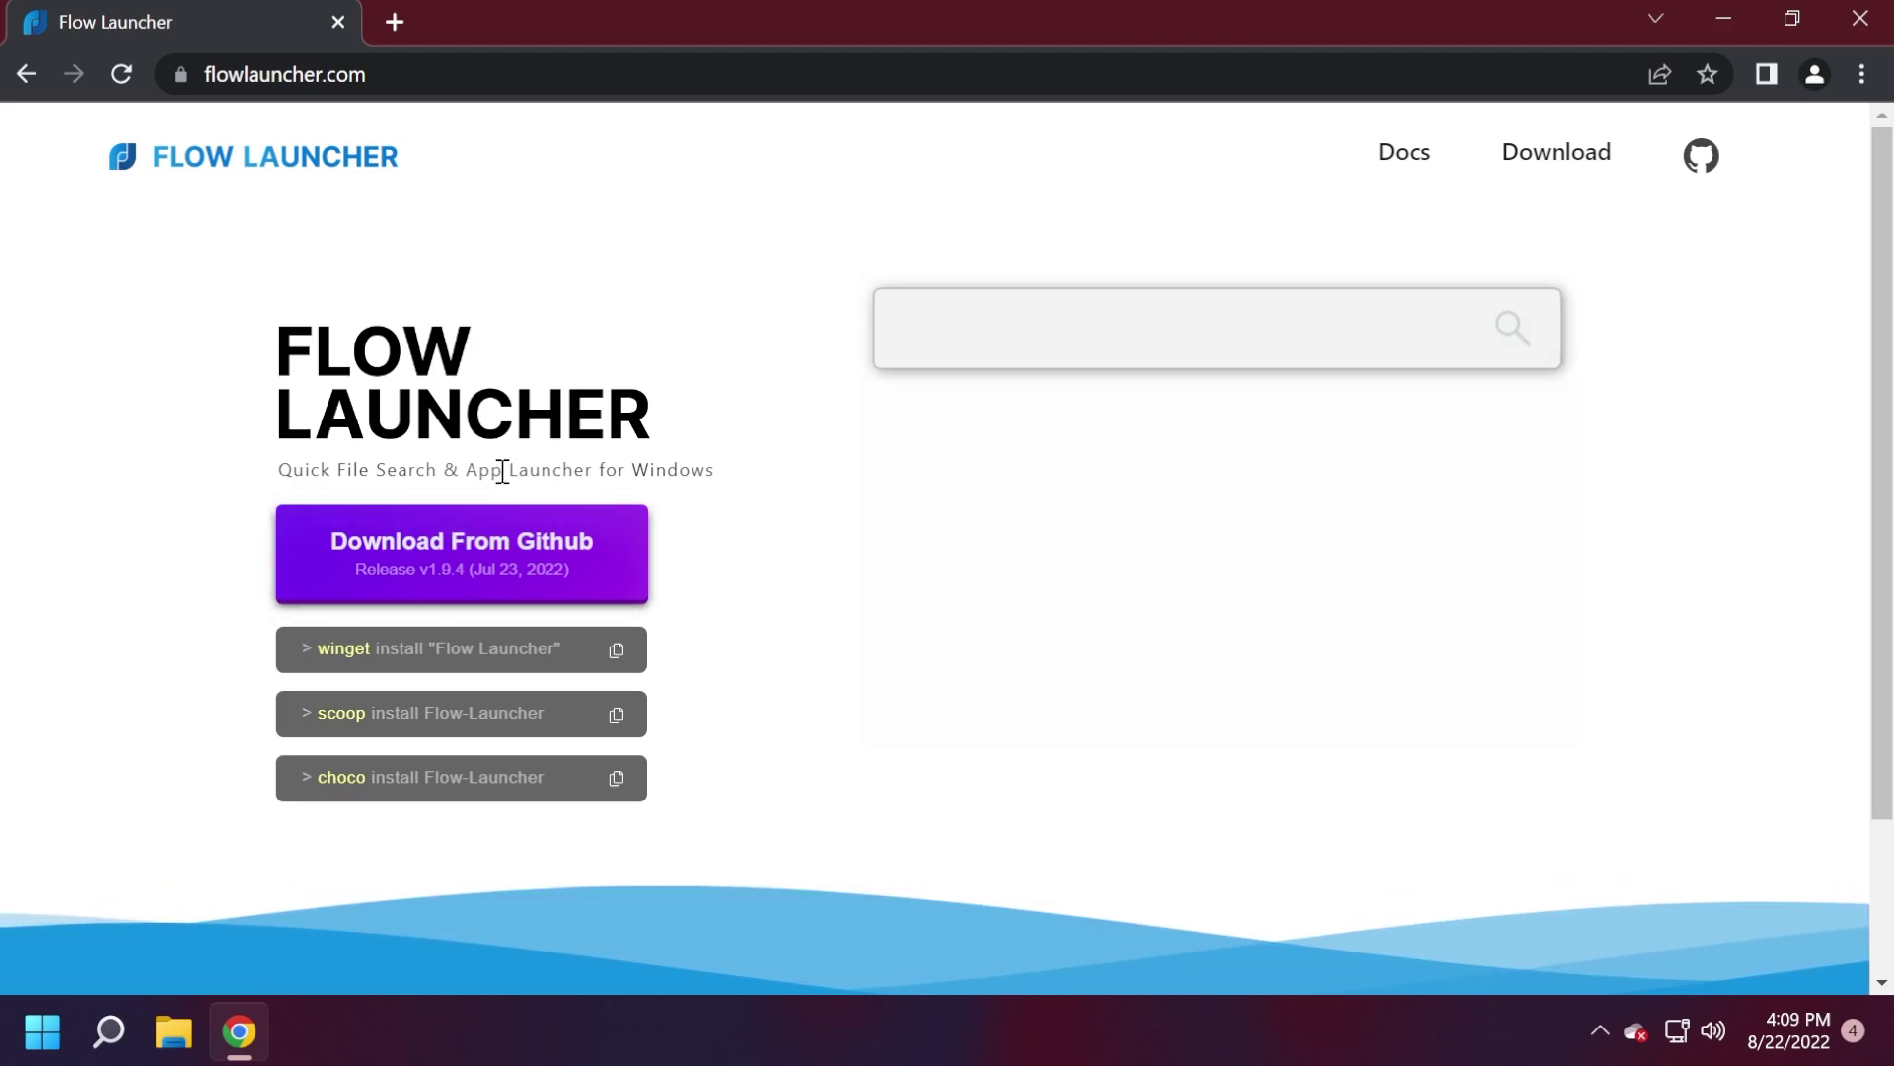
click(464, 570)
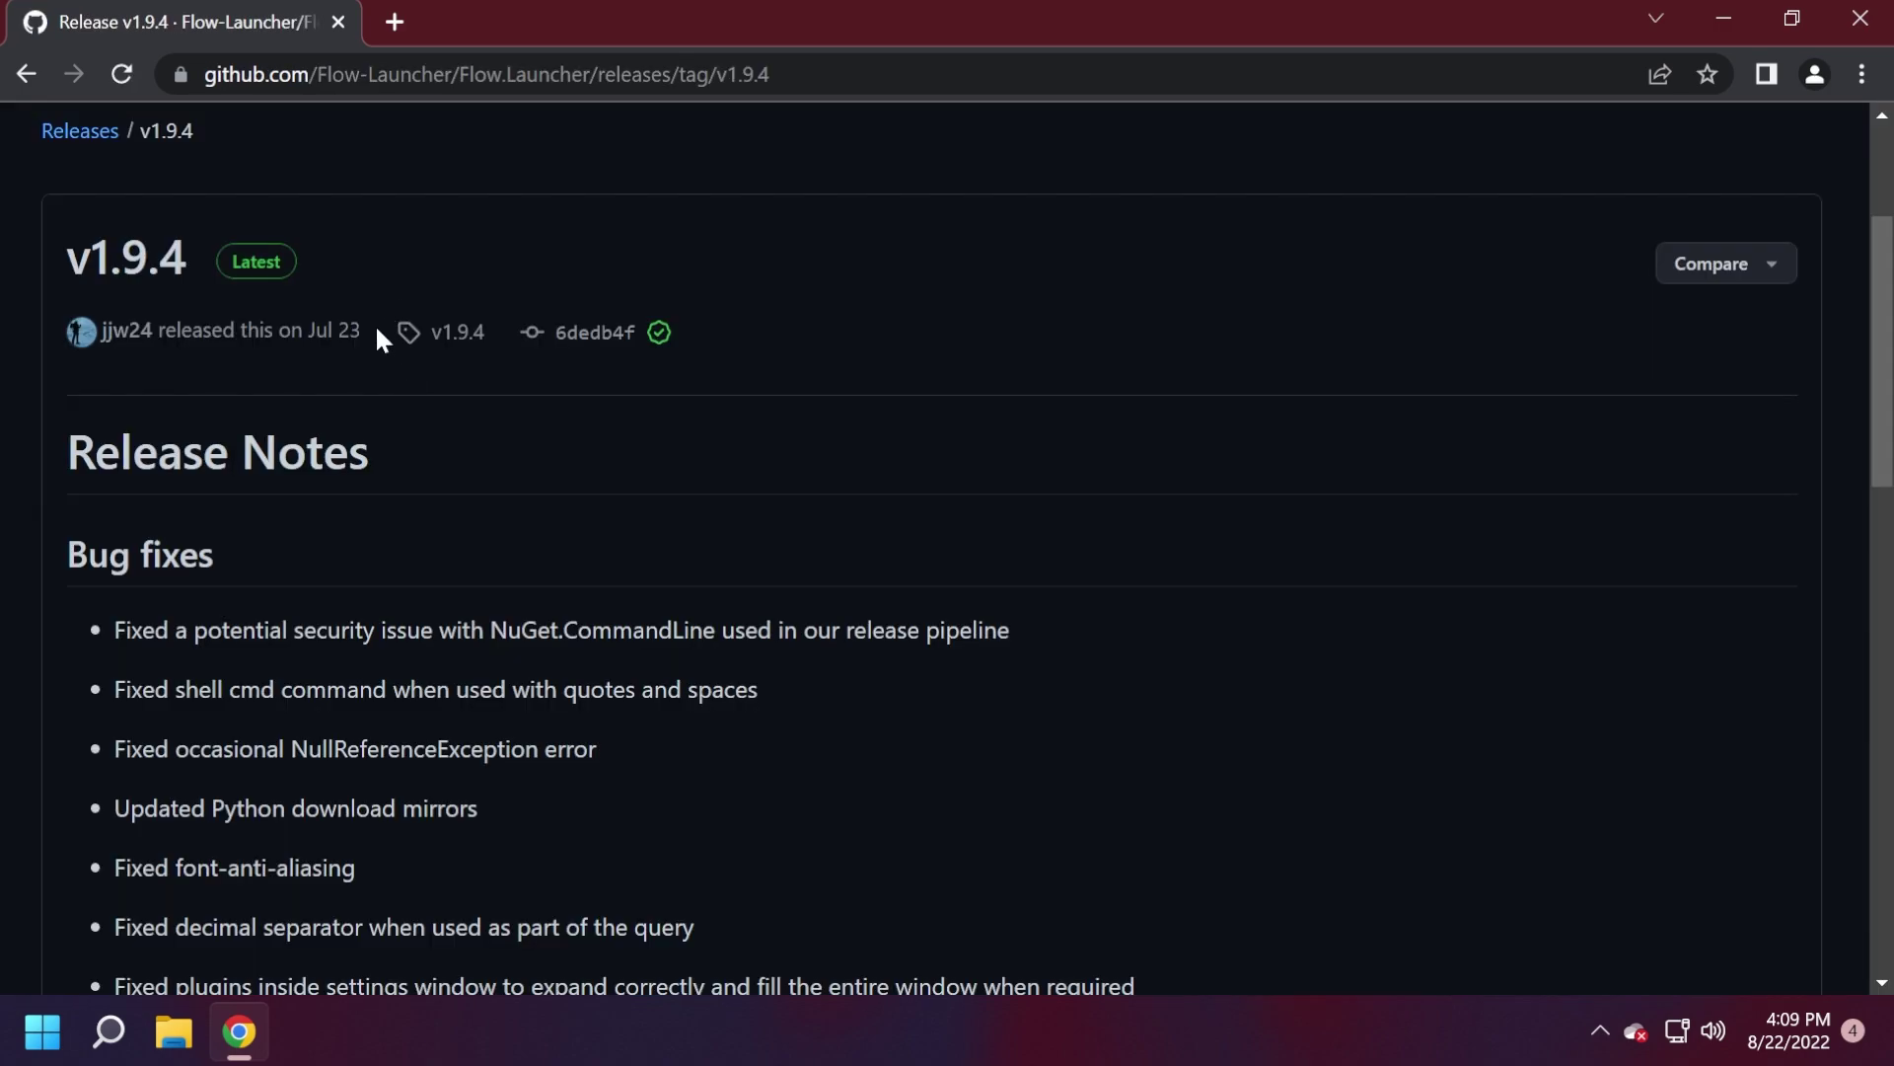
scroll(493, 434, down, 10)
scroll(493, 424, down, 5)
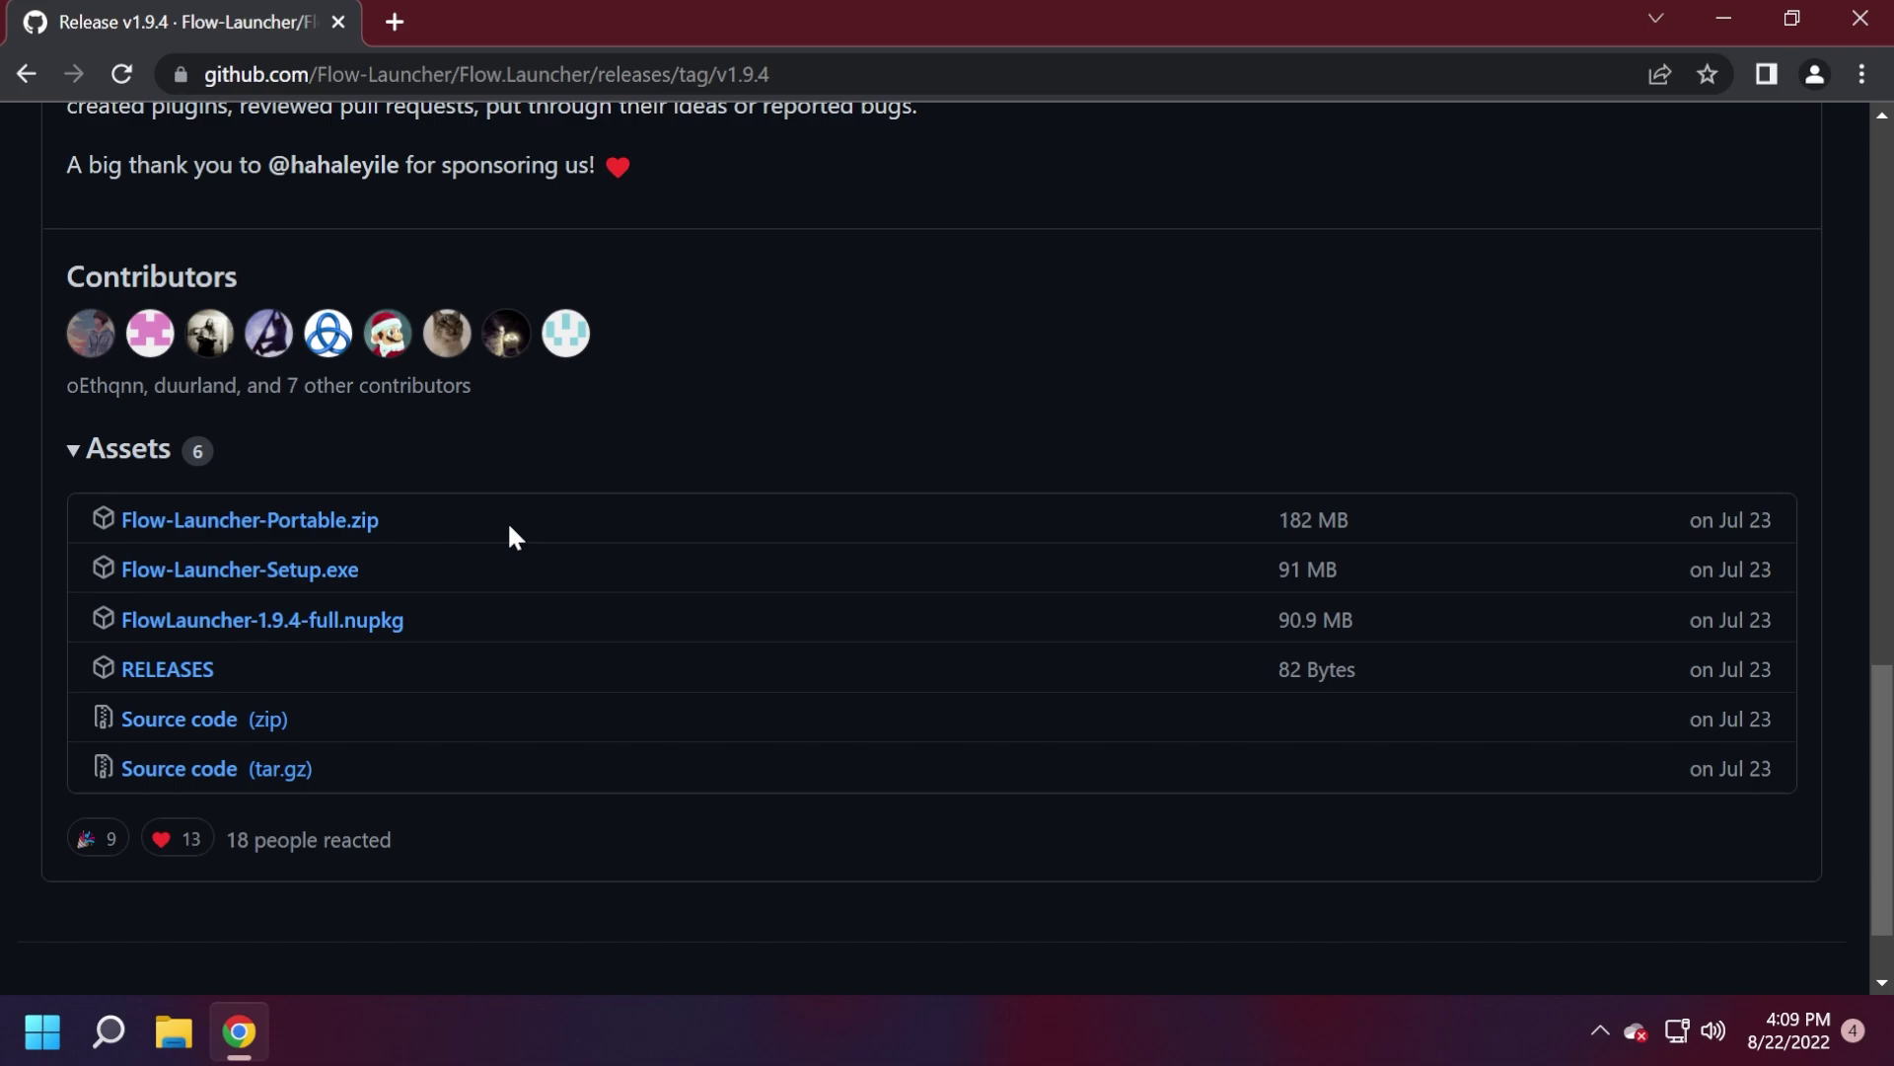
click(523, 577)
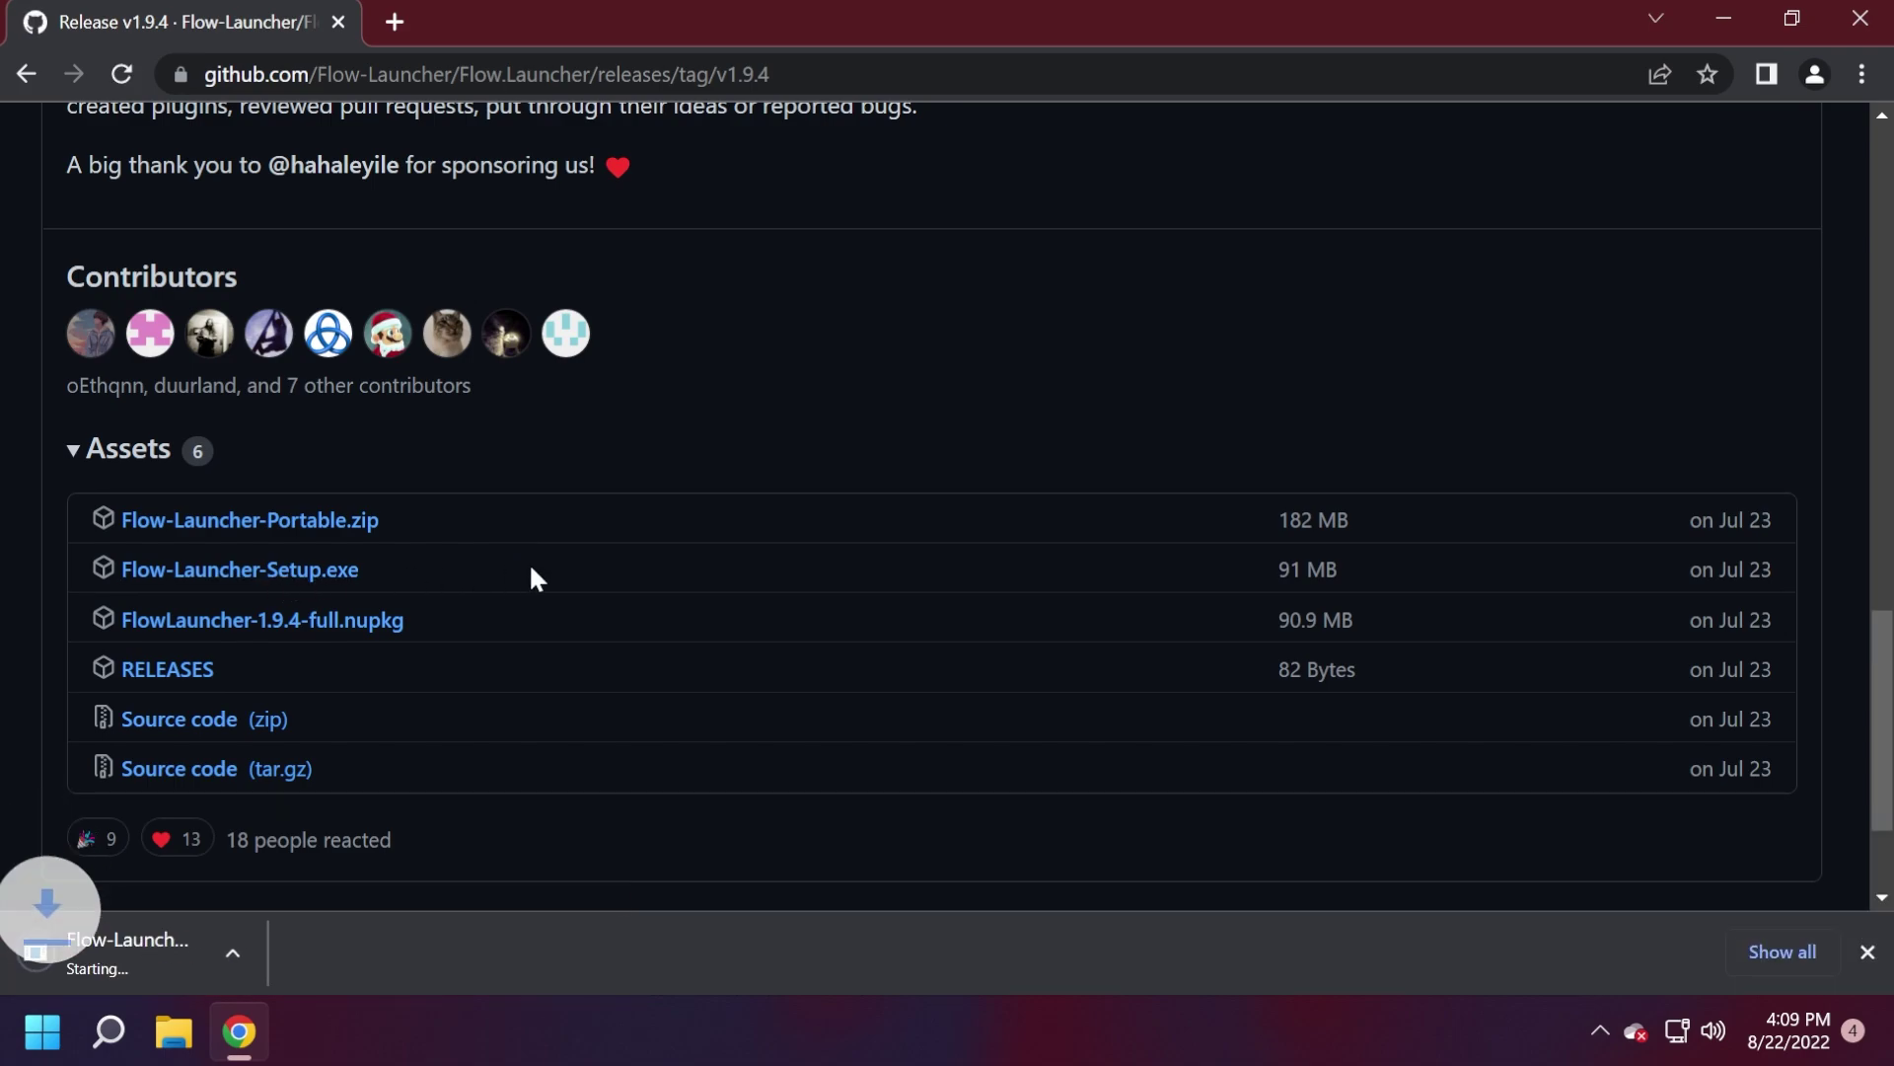
Step: Let the installer run past the SmartScreen warning and launch Flow Launcher from the desktop
click(1727, 22)
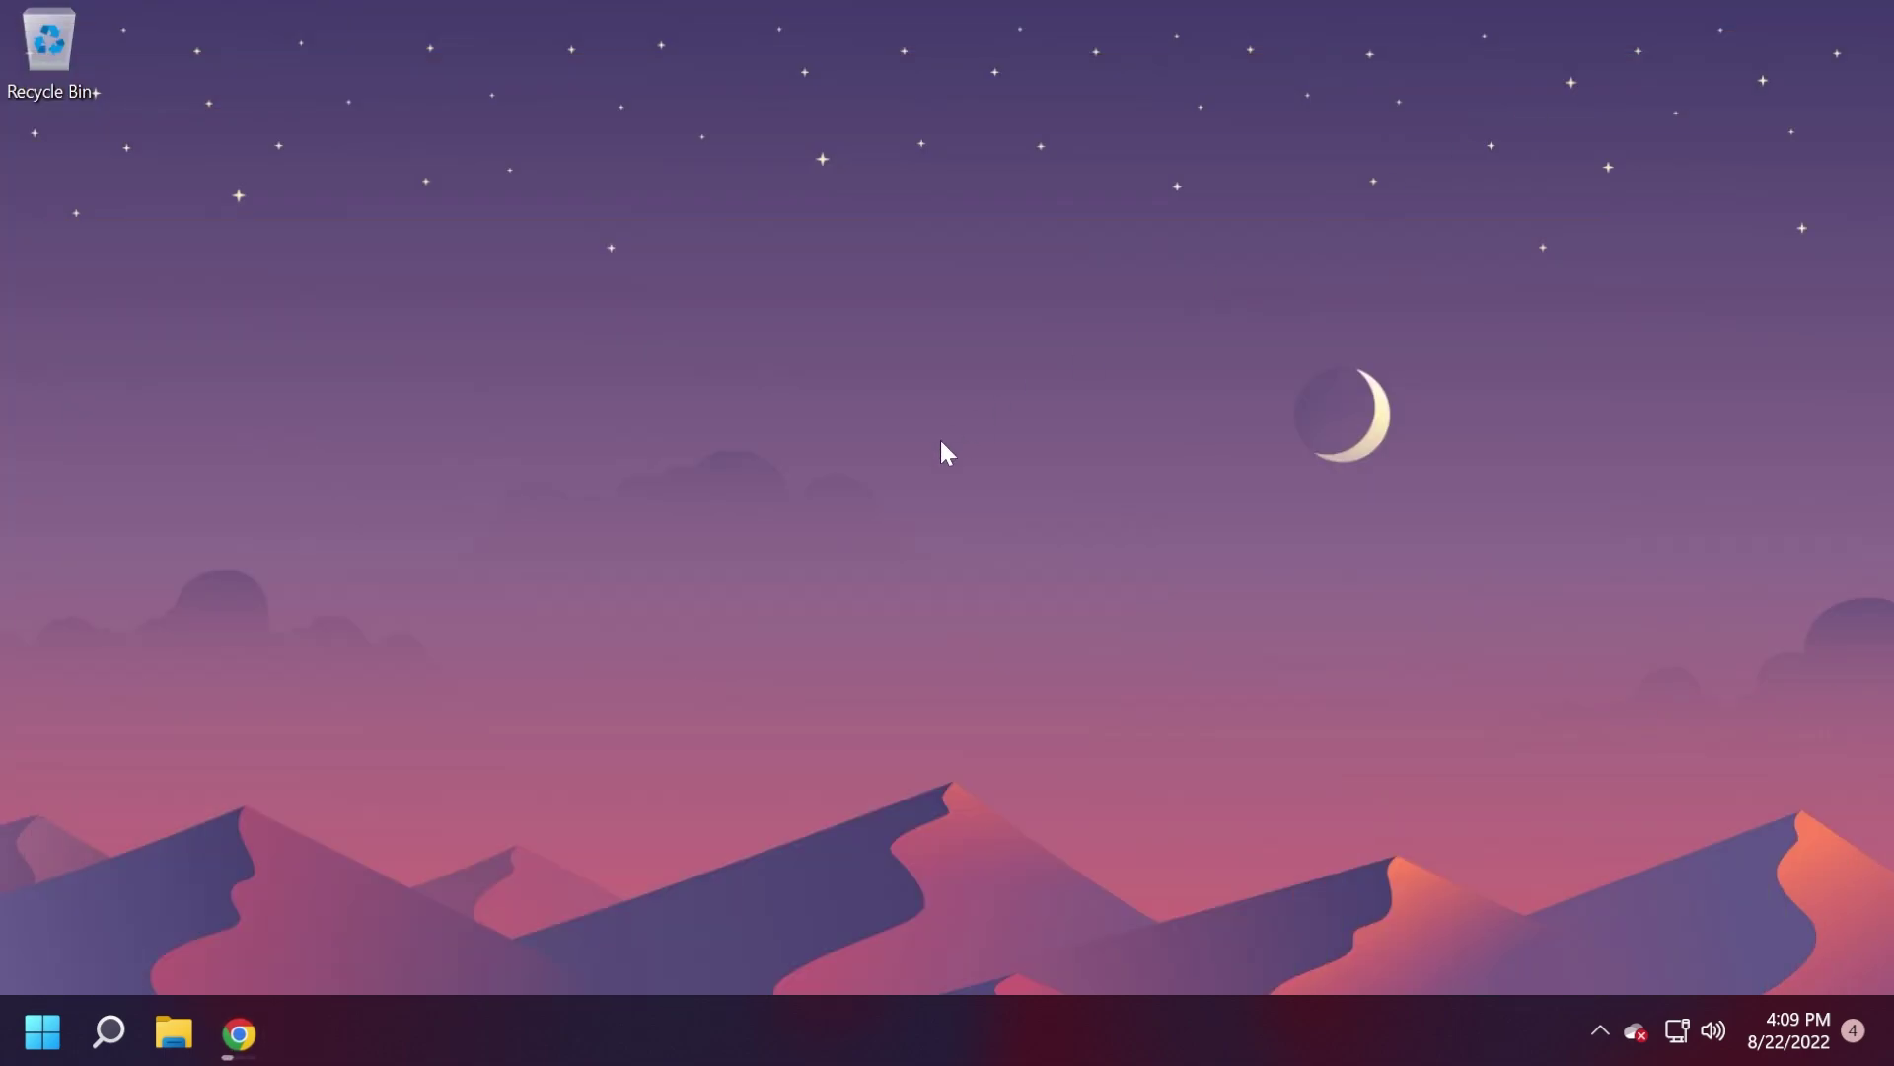
click(1038, 782)
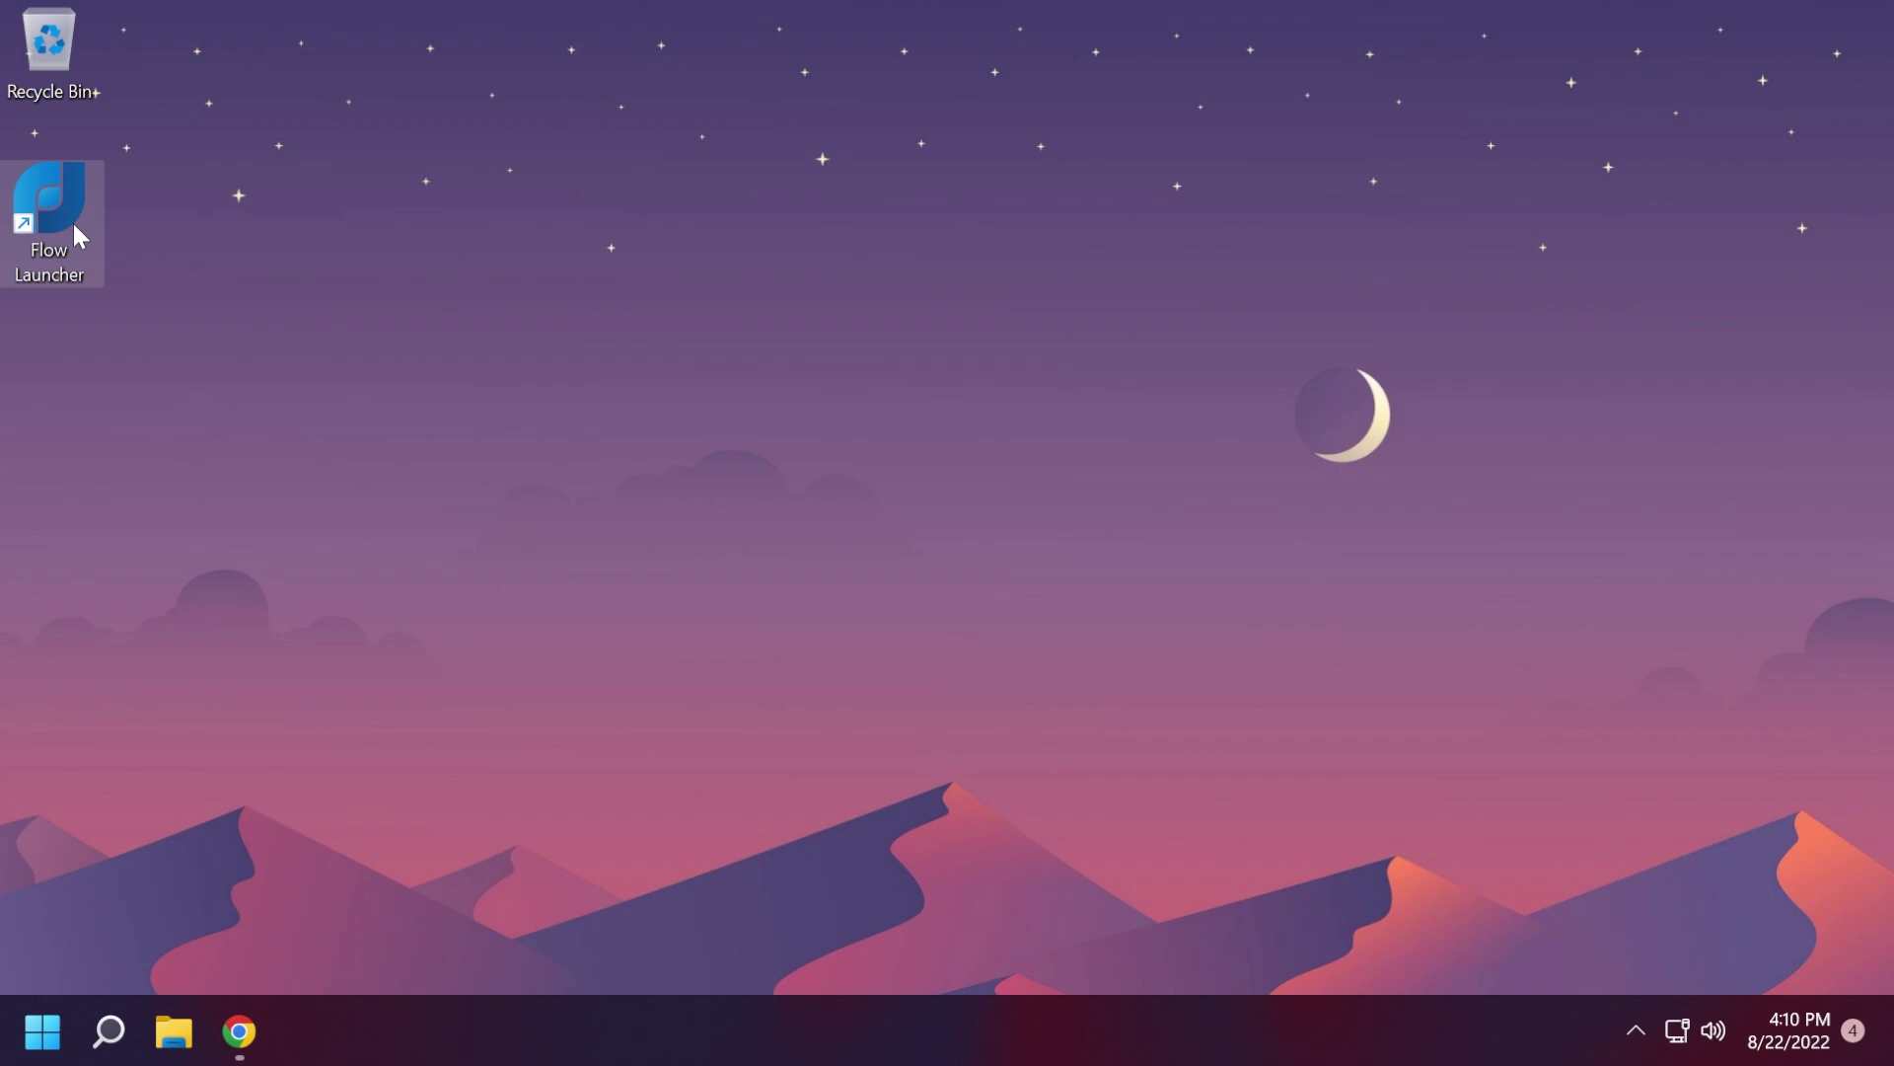
double_click(48, 212)
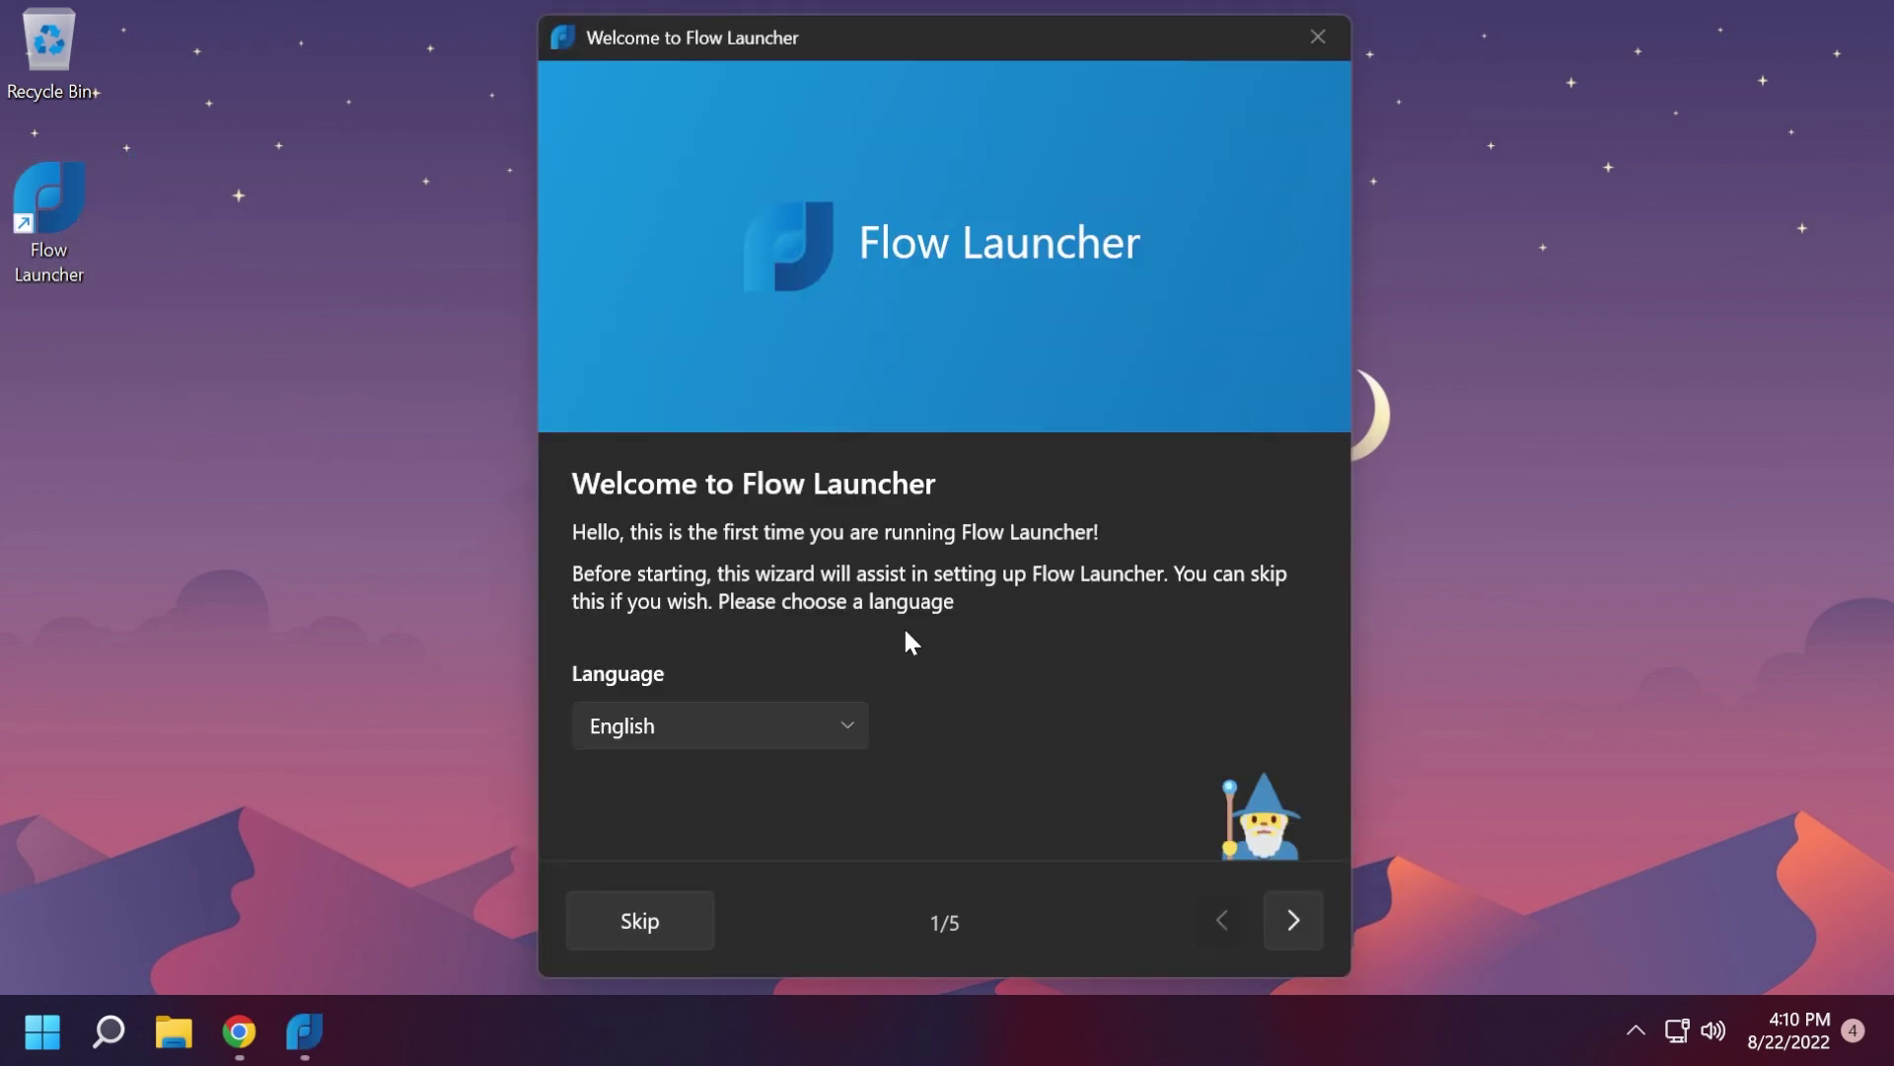
Step: Keep English as the setup language and advance to the hotkey page
click(827, 726)
scroll(769, 449, down, 3)
scroll(770, 449, up, 3)
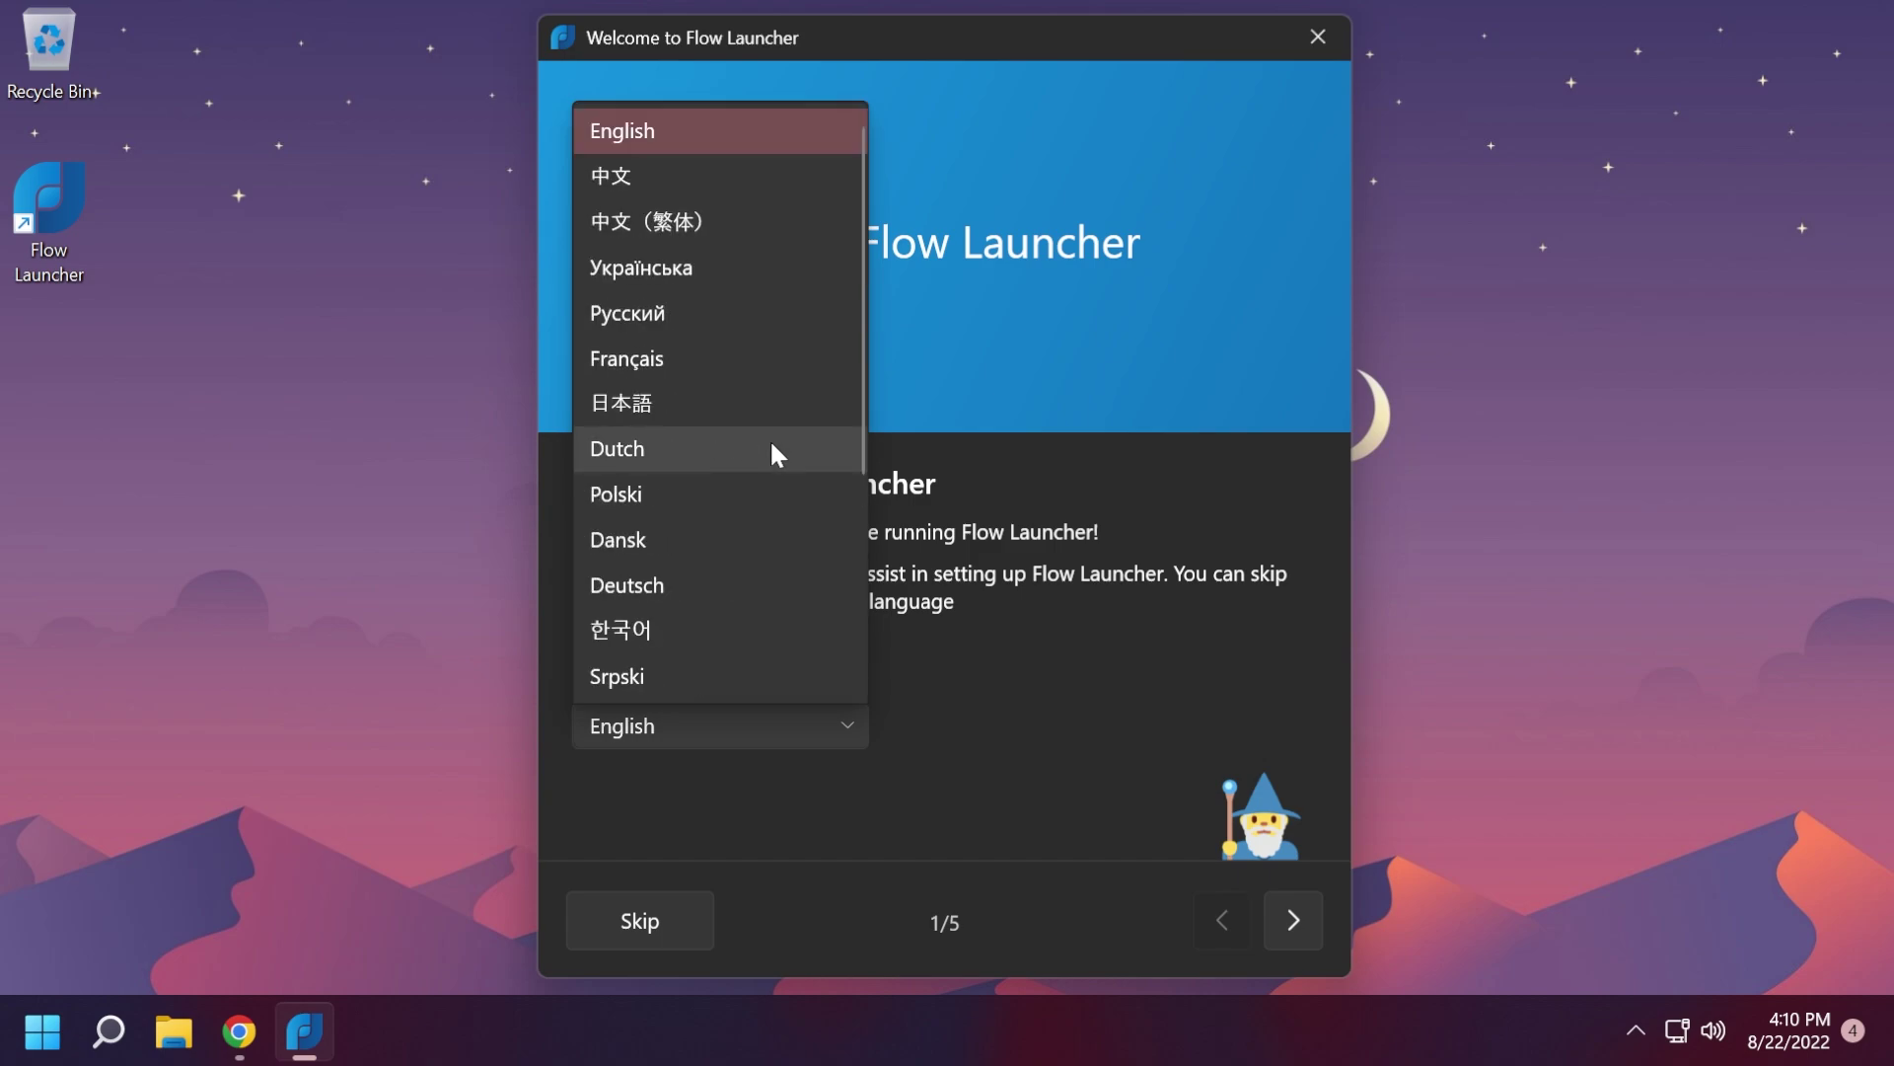
click(1014, 641)
click(1290, 925)
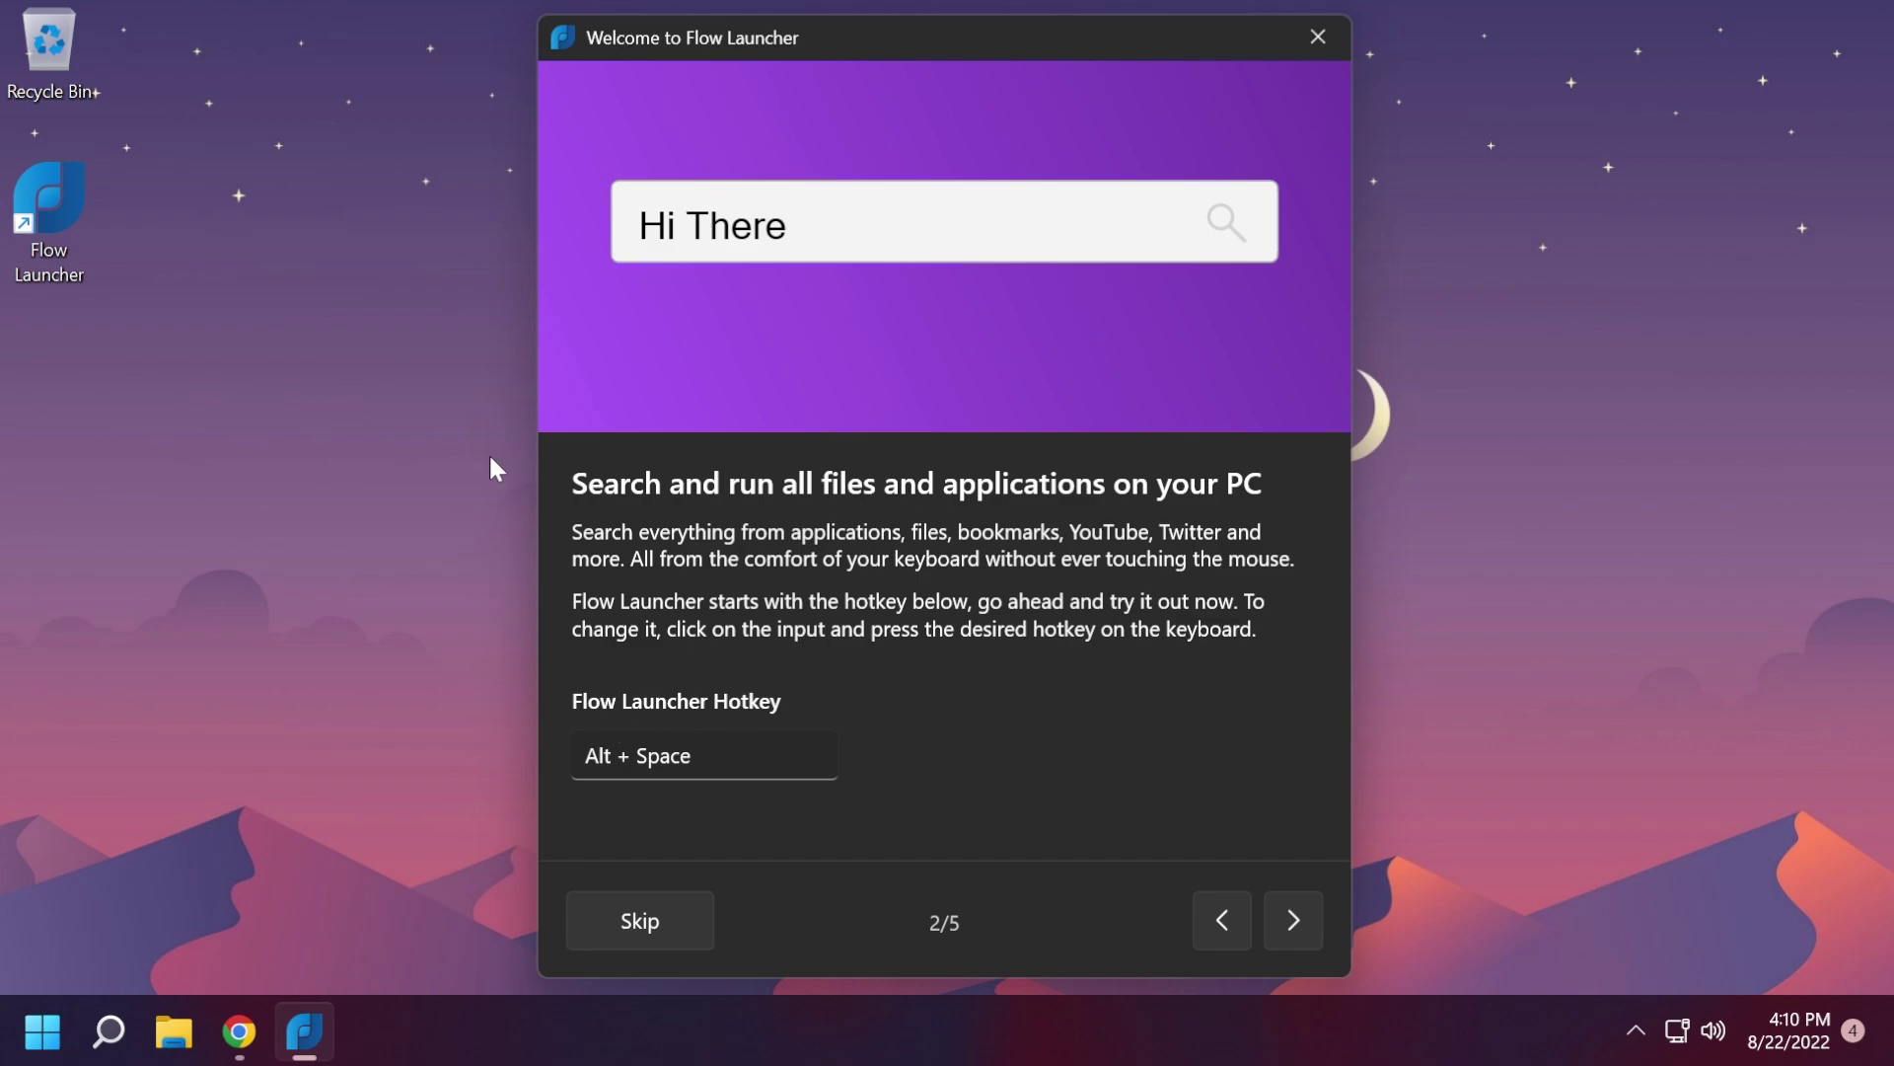
Step: Keep the Alt + Space hotkey, go through pages 3–5, enable Start on system startup, finish
click(727, 761)
click(753, 757)
click(1283, 917)
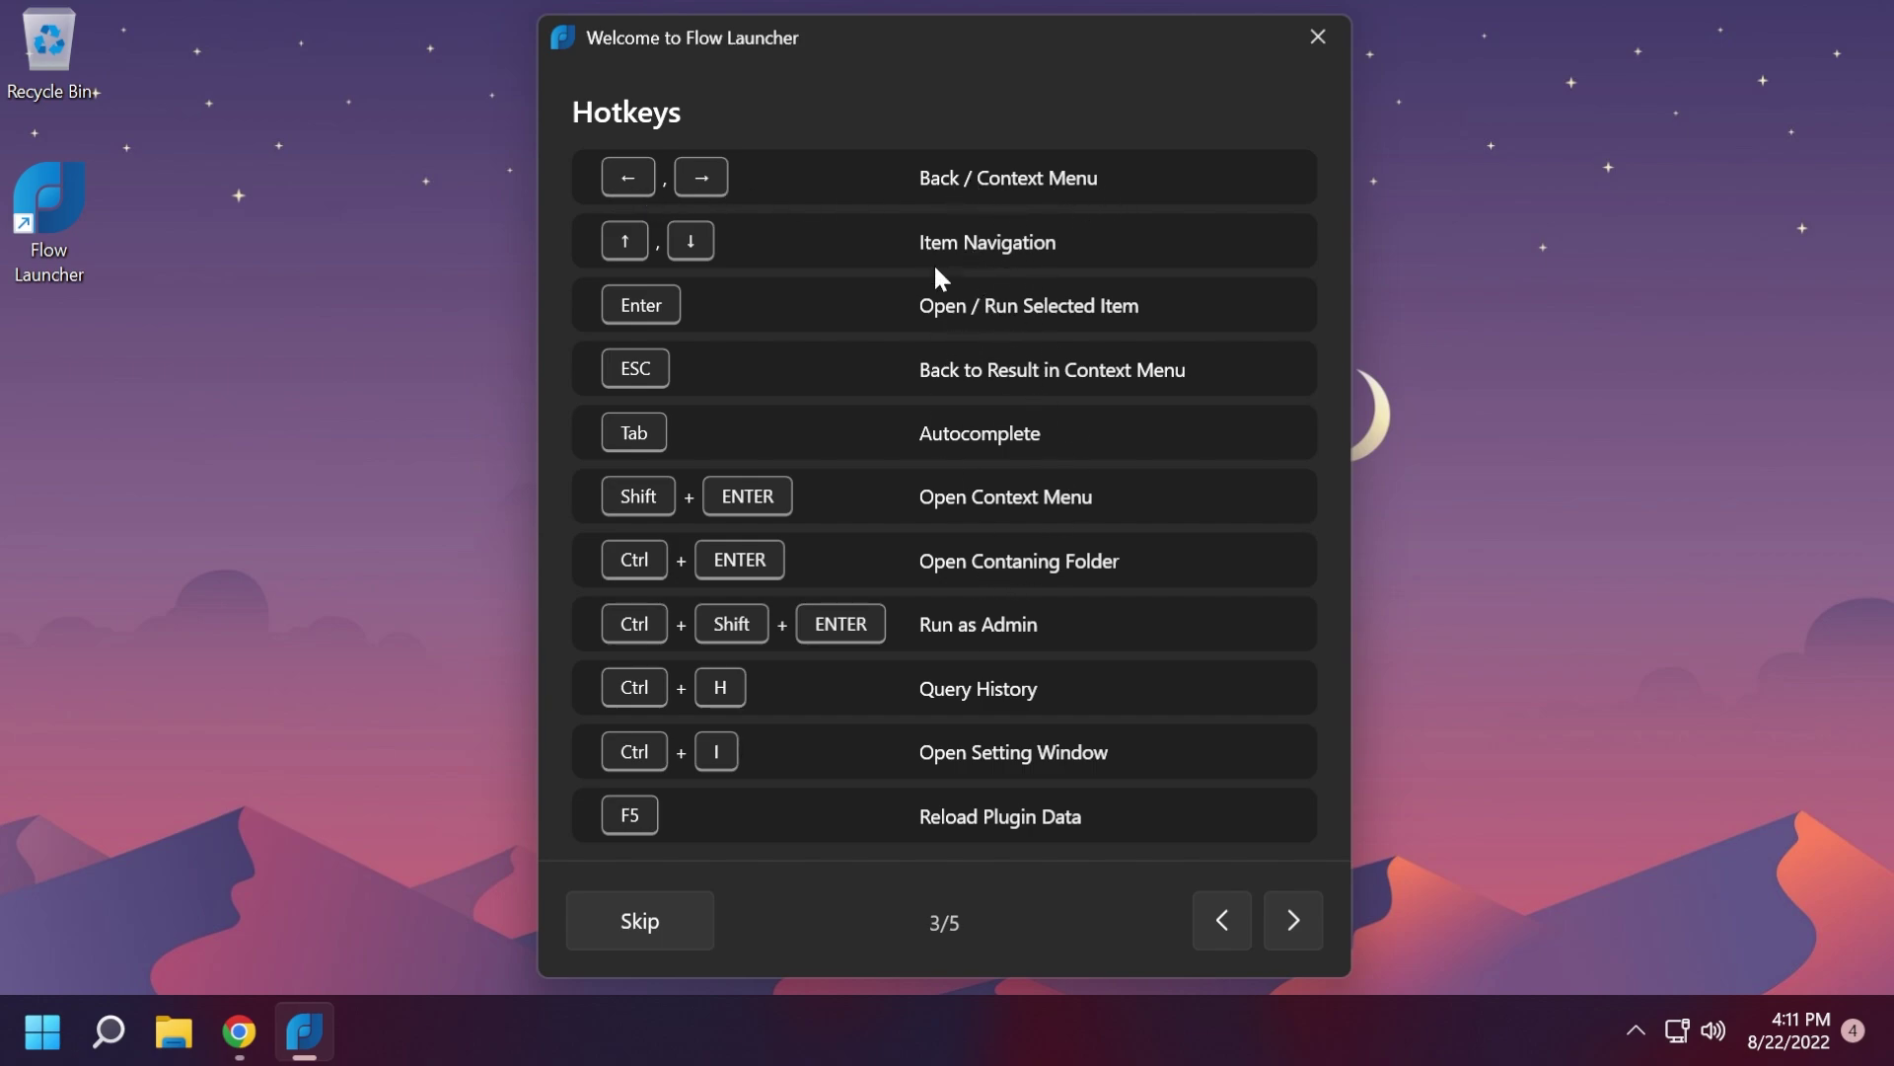
click(1295, 923)
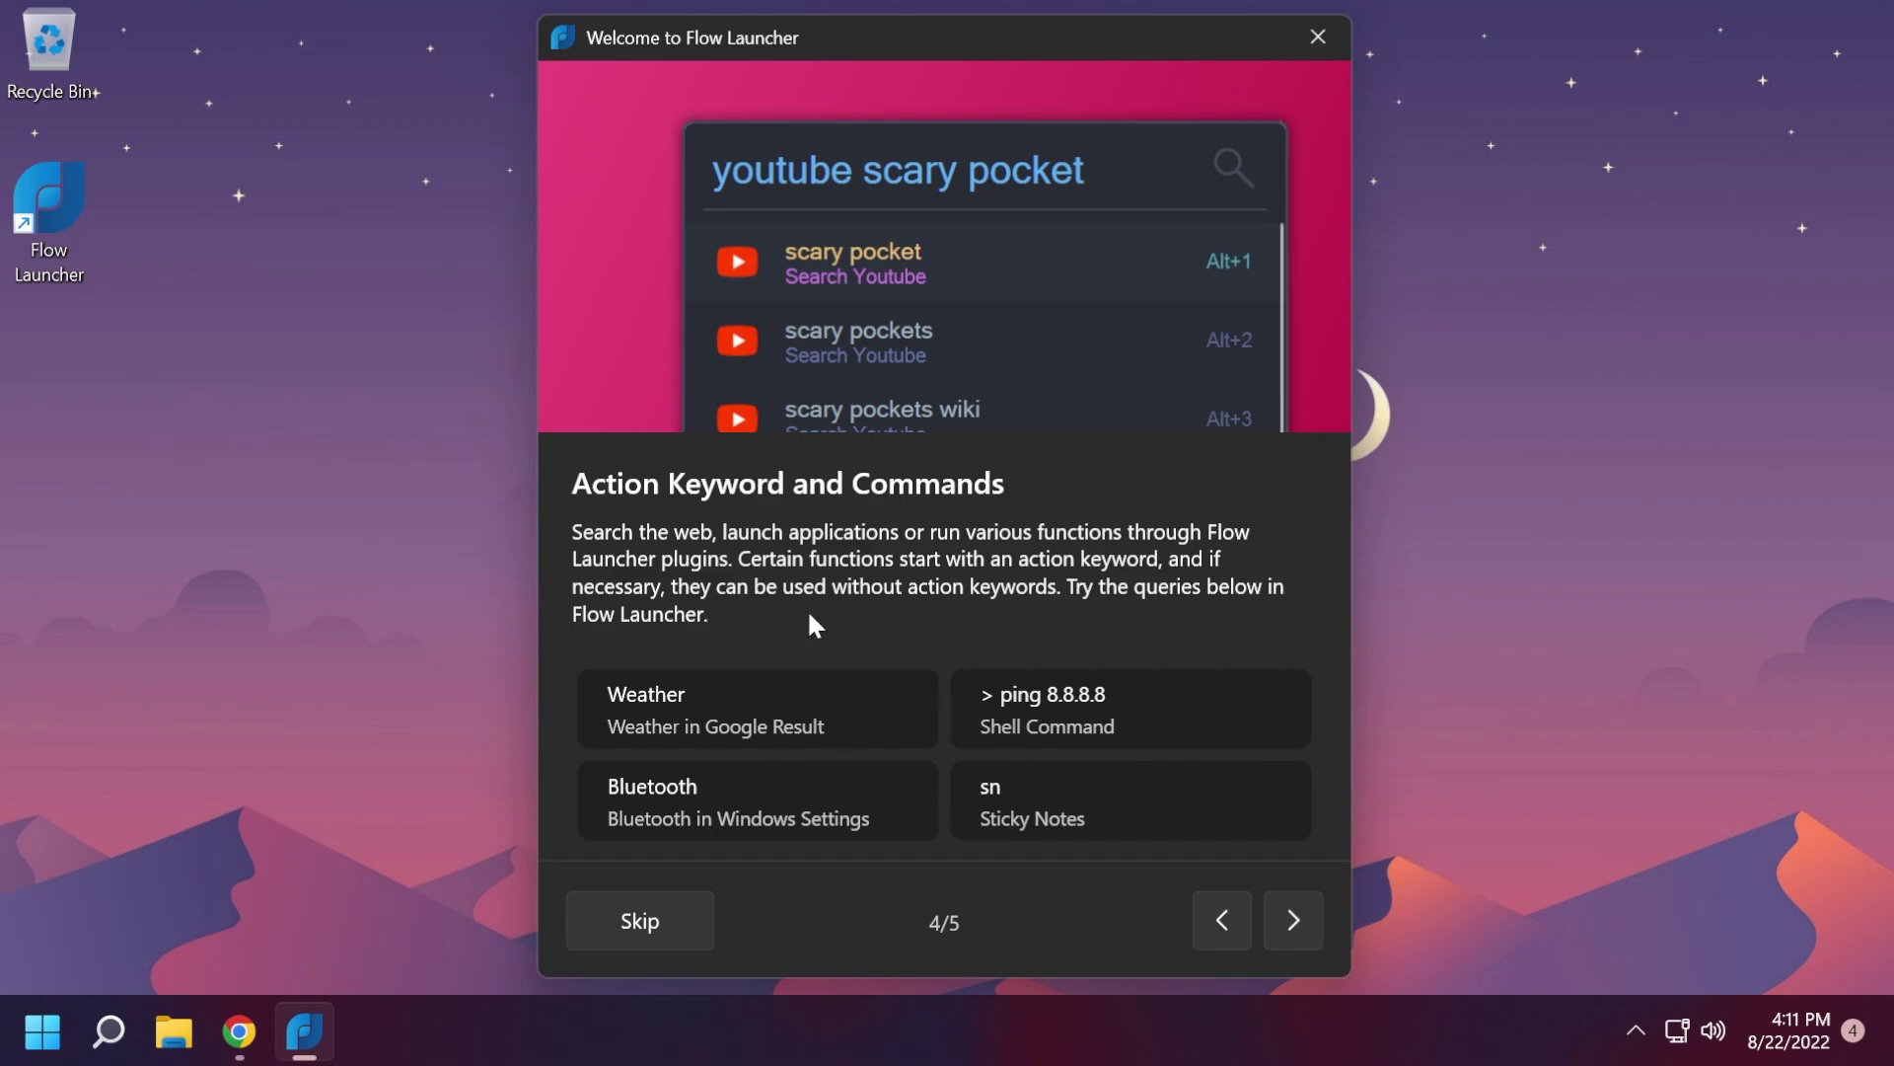
click(1294, 920)
click(689, 624)
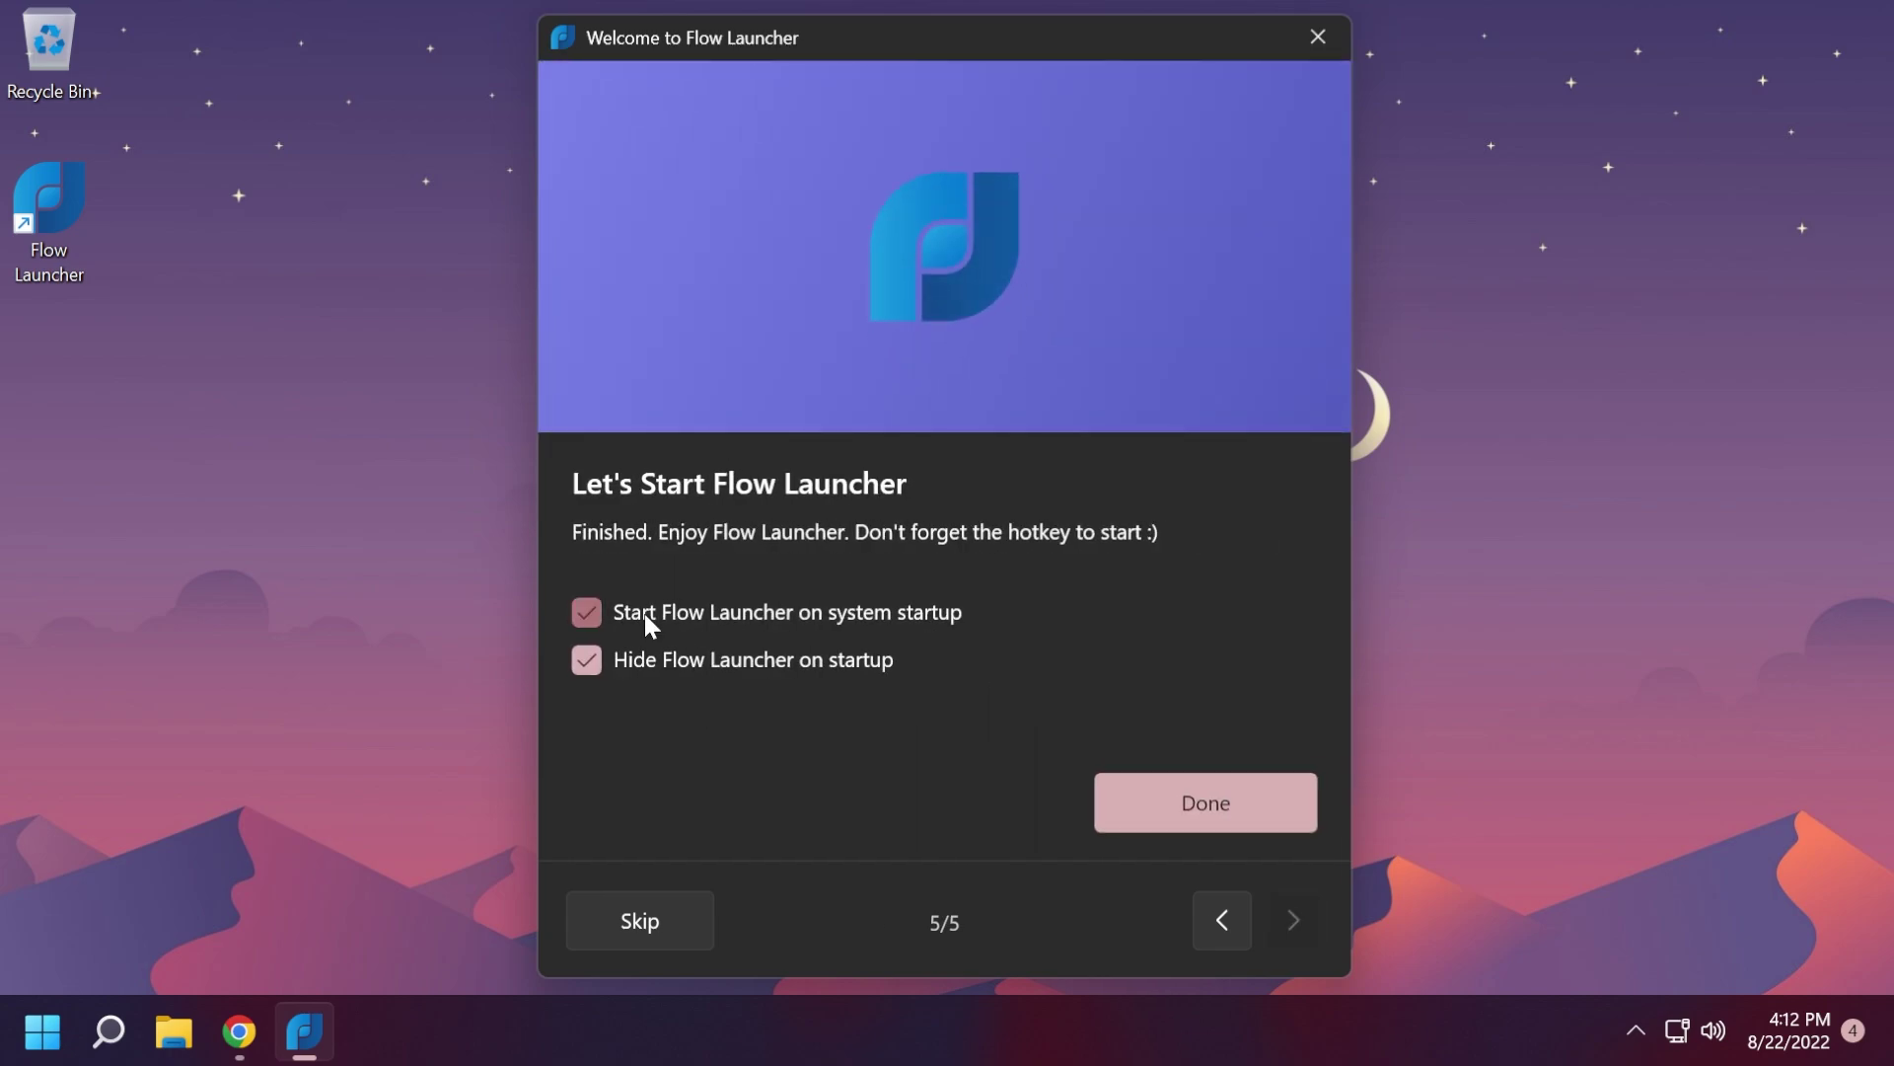
click(1196, 821)
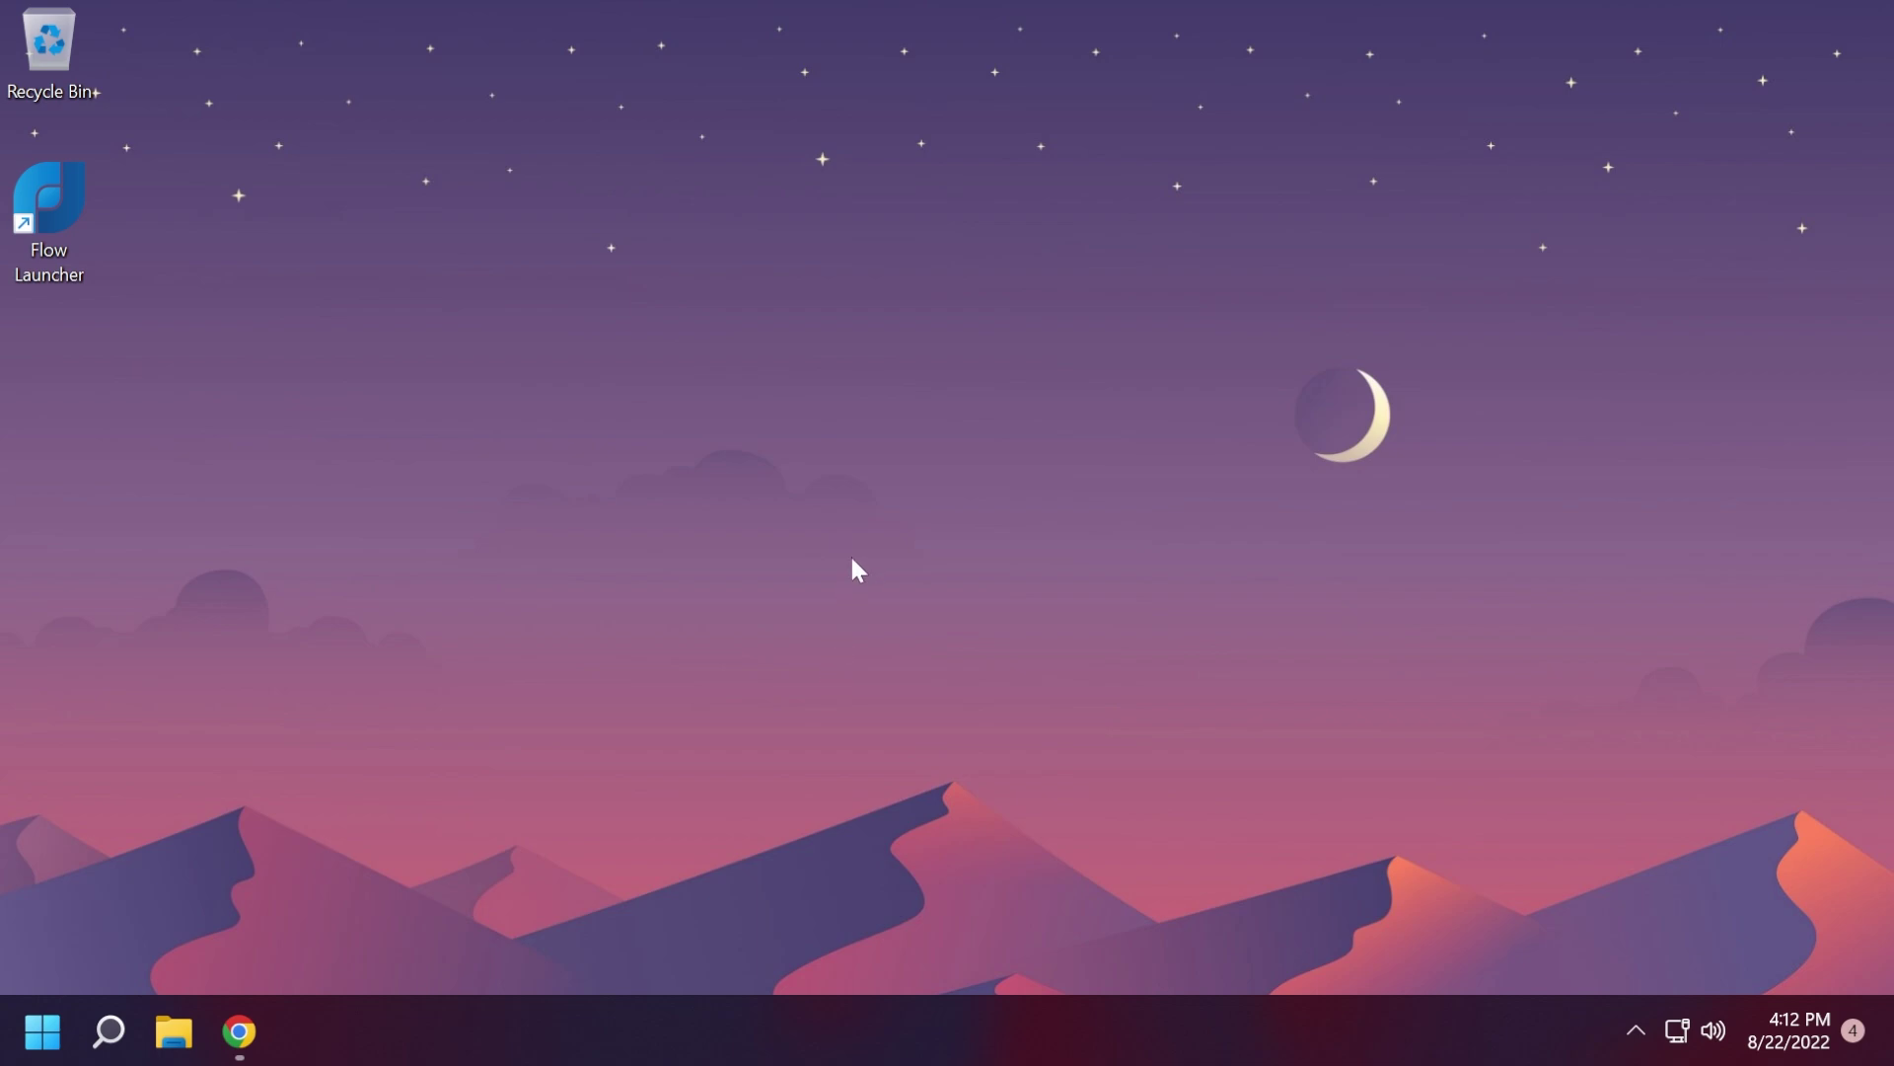
Step: Search 'file explorer' in Flow Launcher, open File Explorer, then close it
key(alt+space)
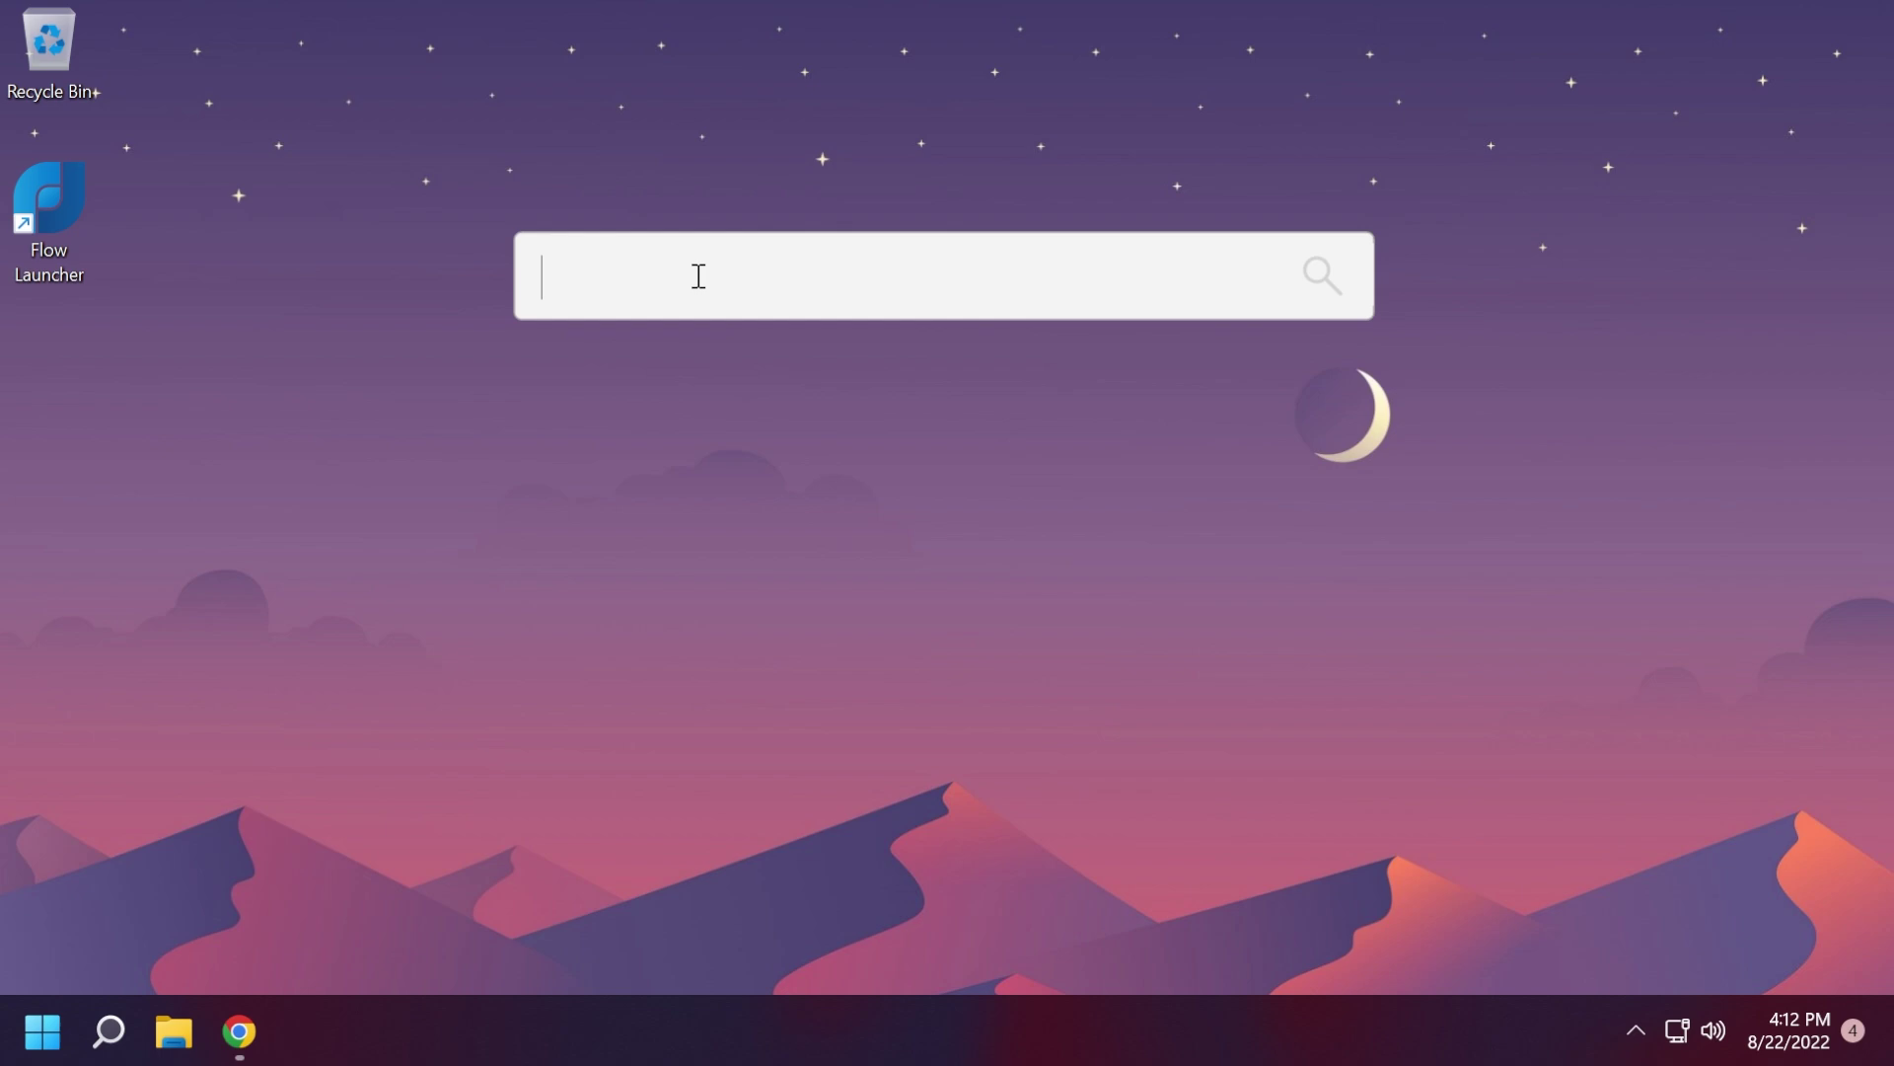
text(file explorer)
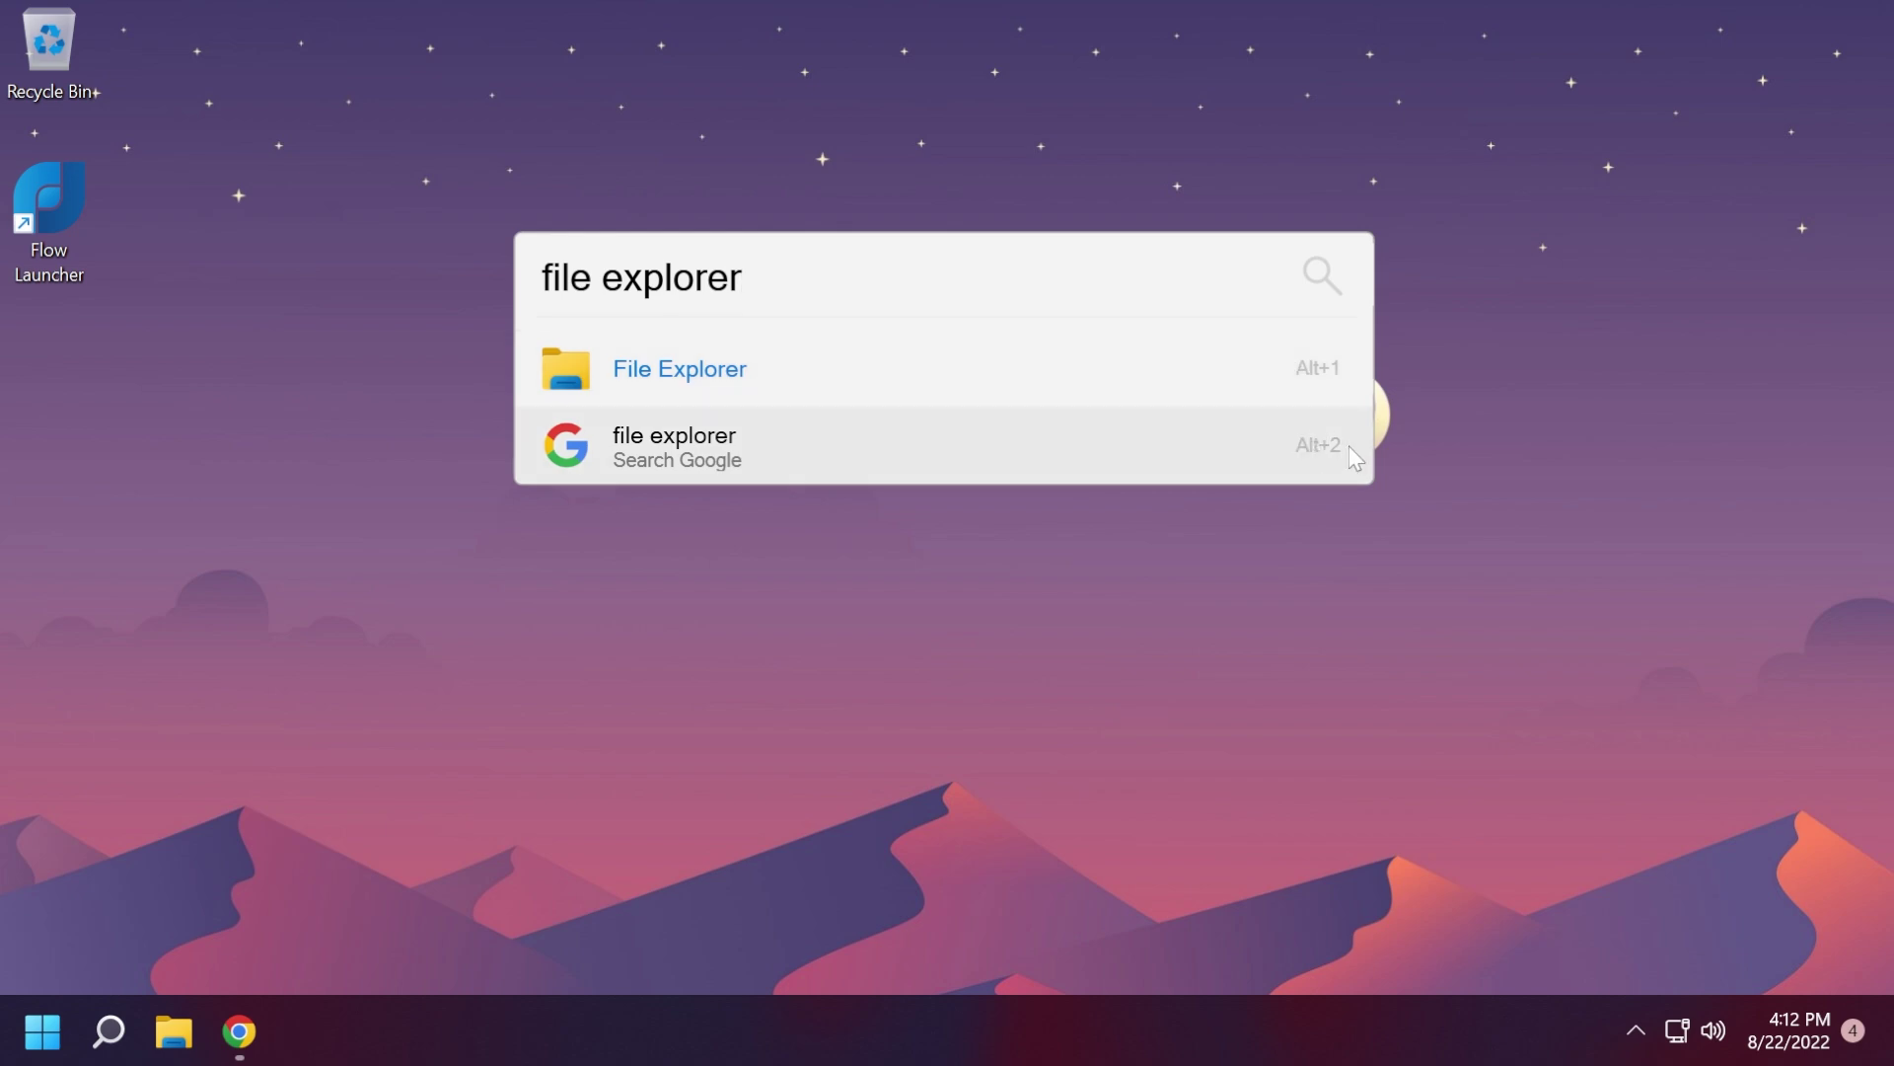
click(656, 365)
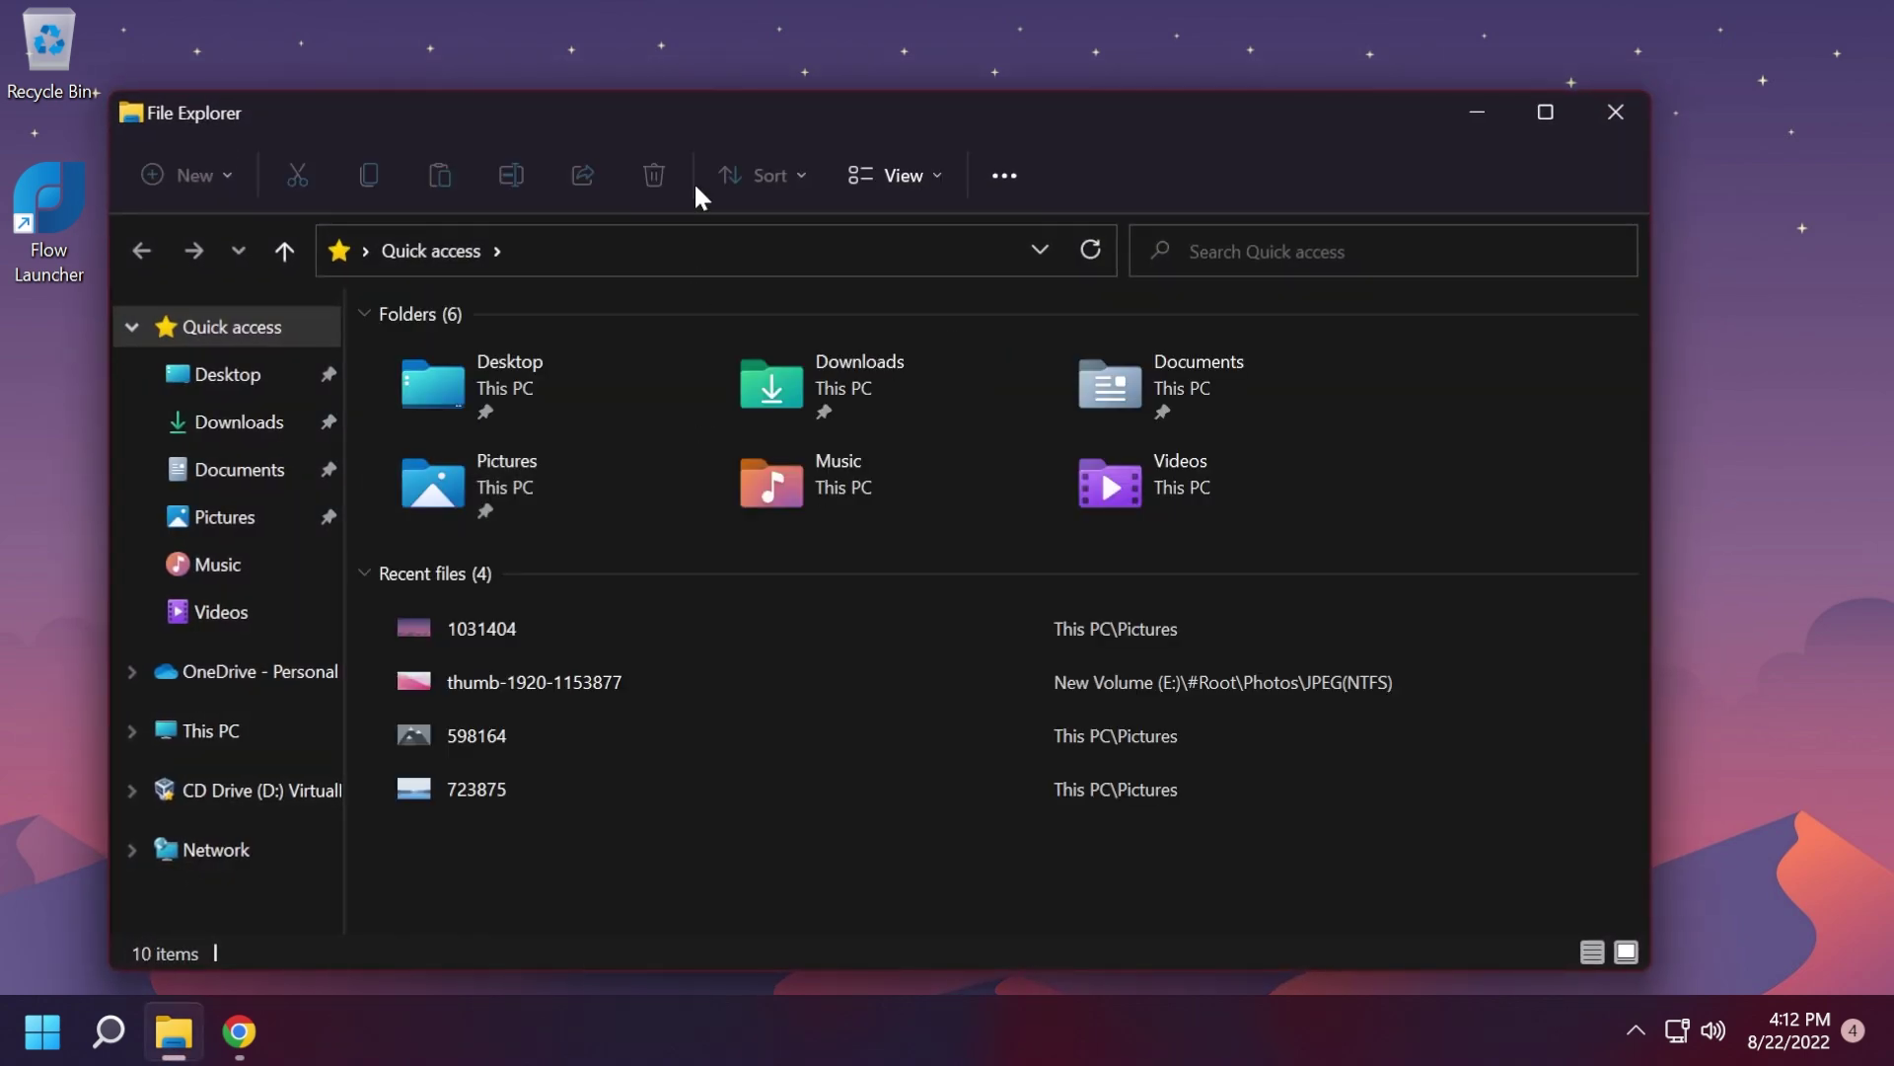
click(1615, 111)
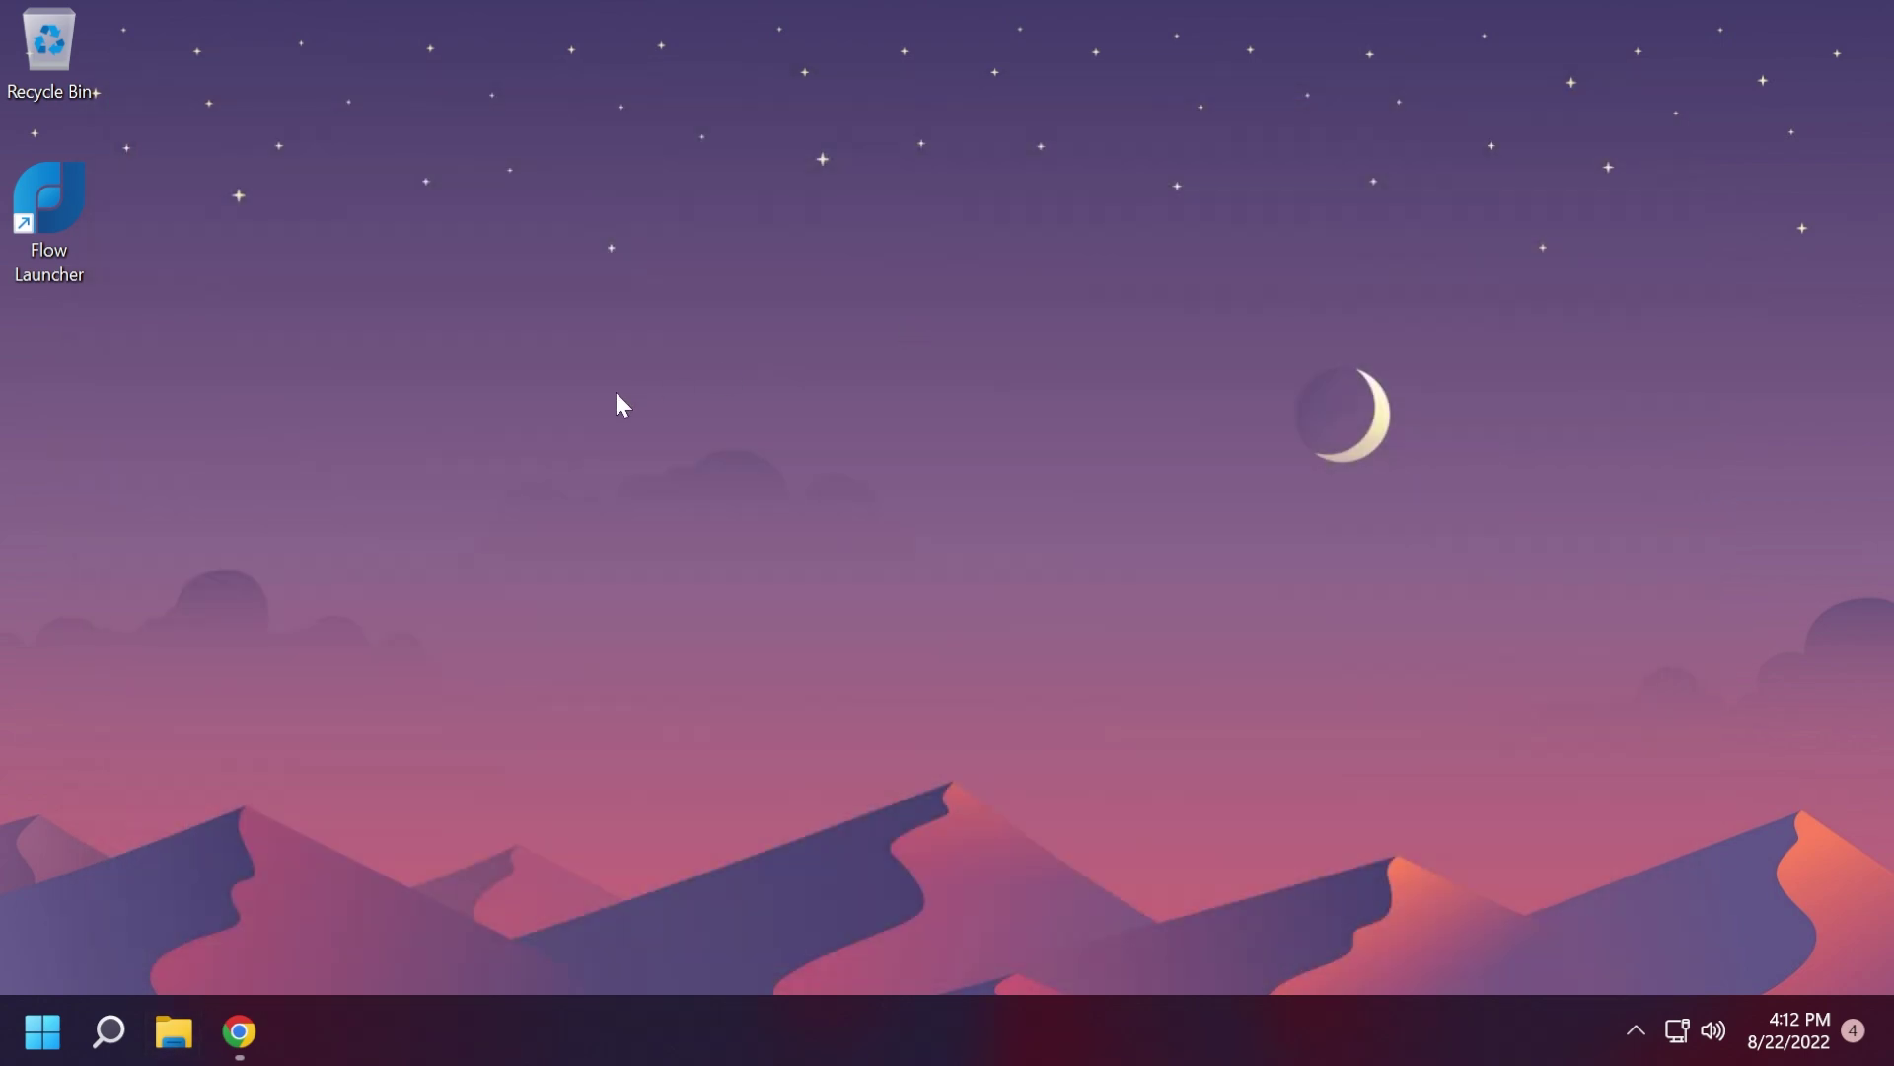
Step: Run a Google search for file explorer from the launcher, then close the browser
key(alt+space)
click(761, 270)
click(700, 446)
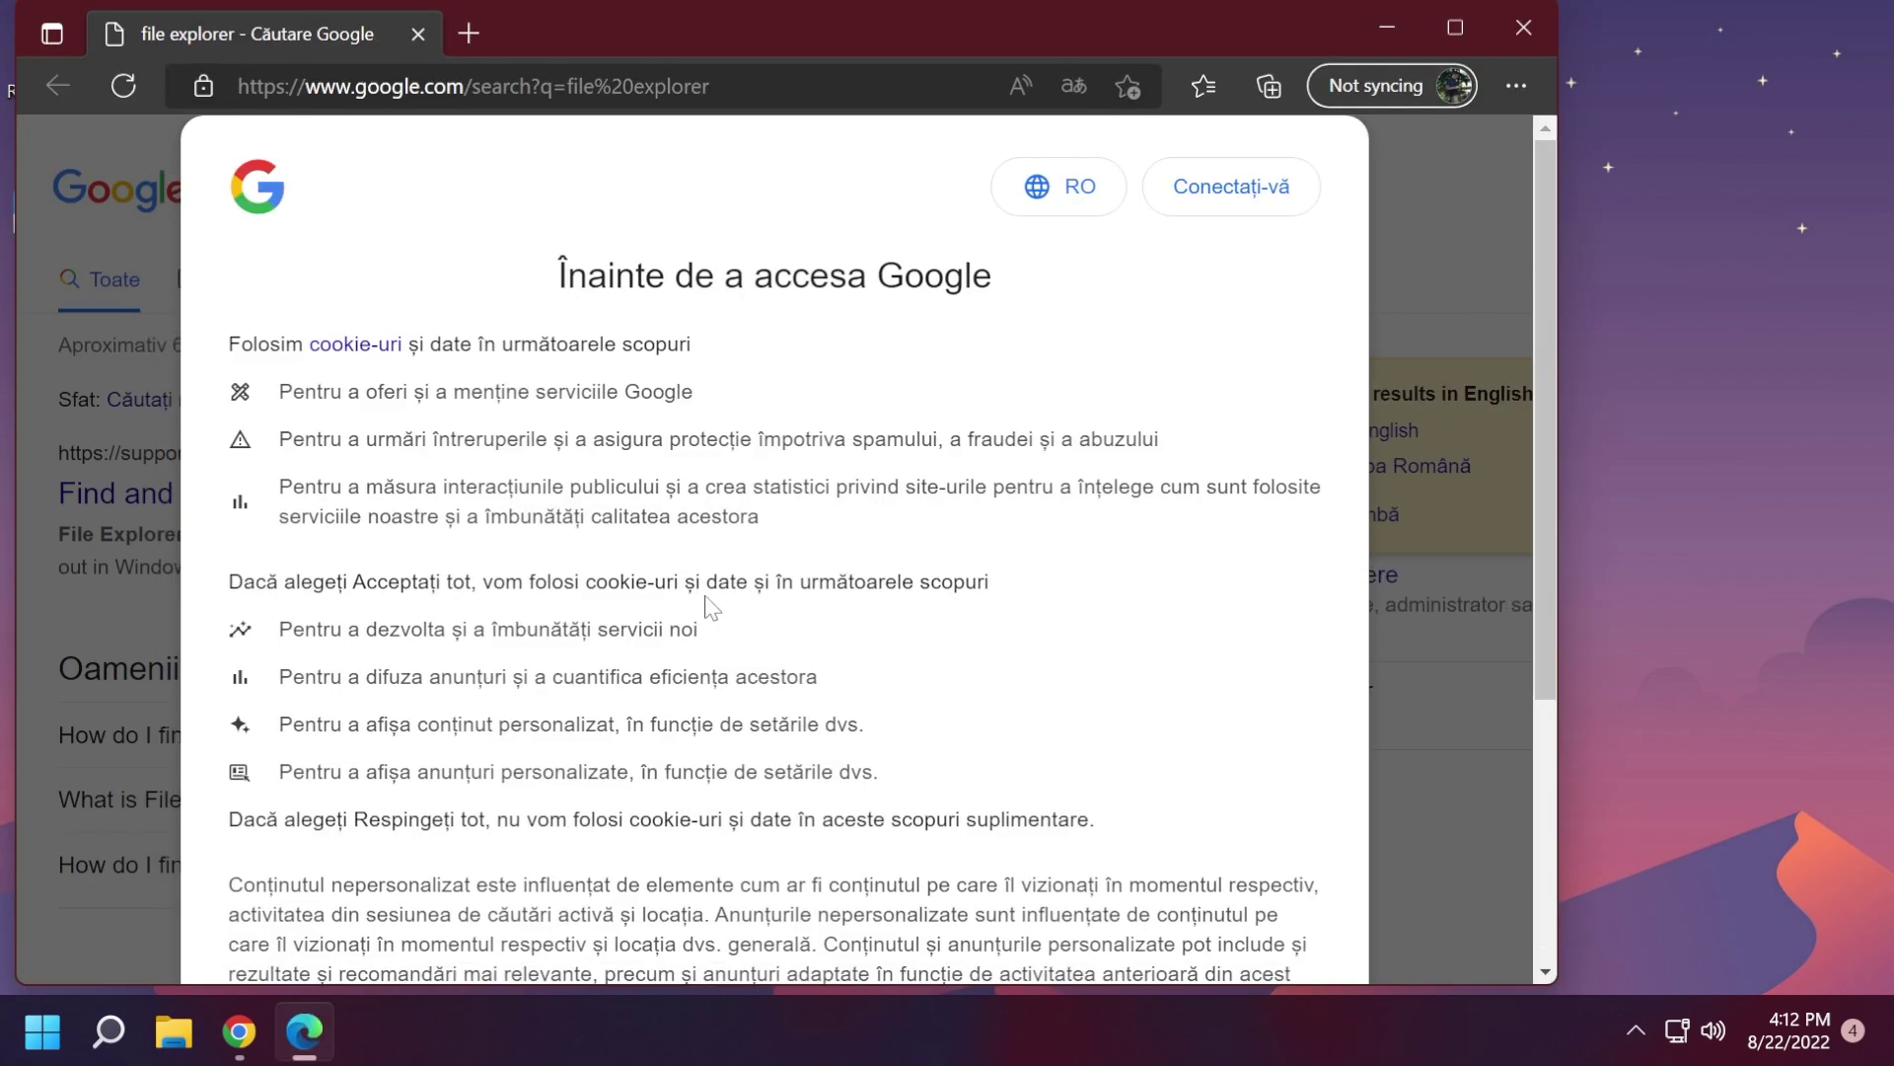
triple_click(519, 203)
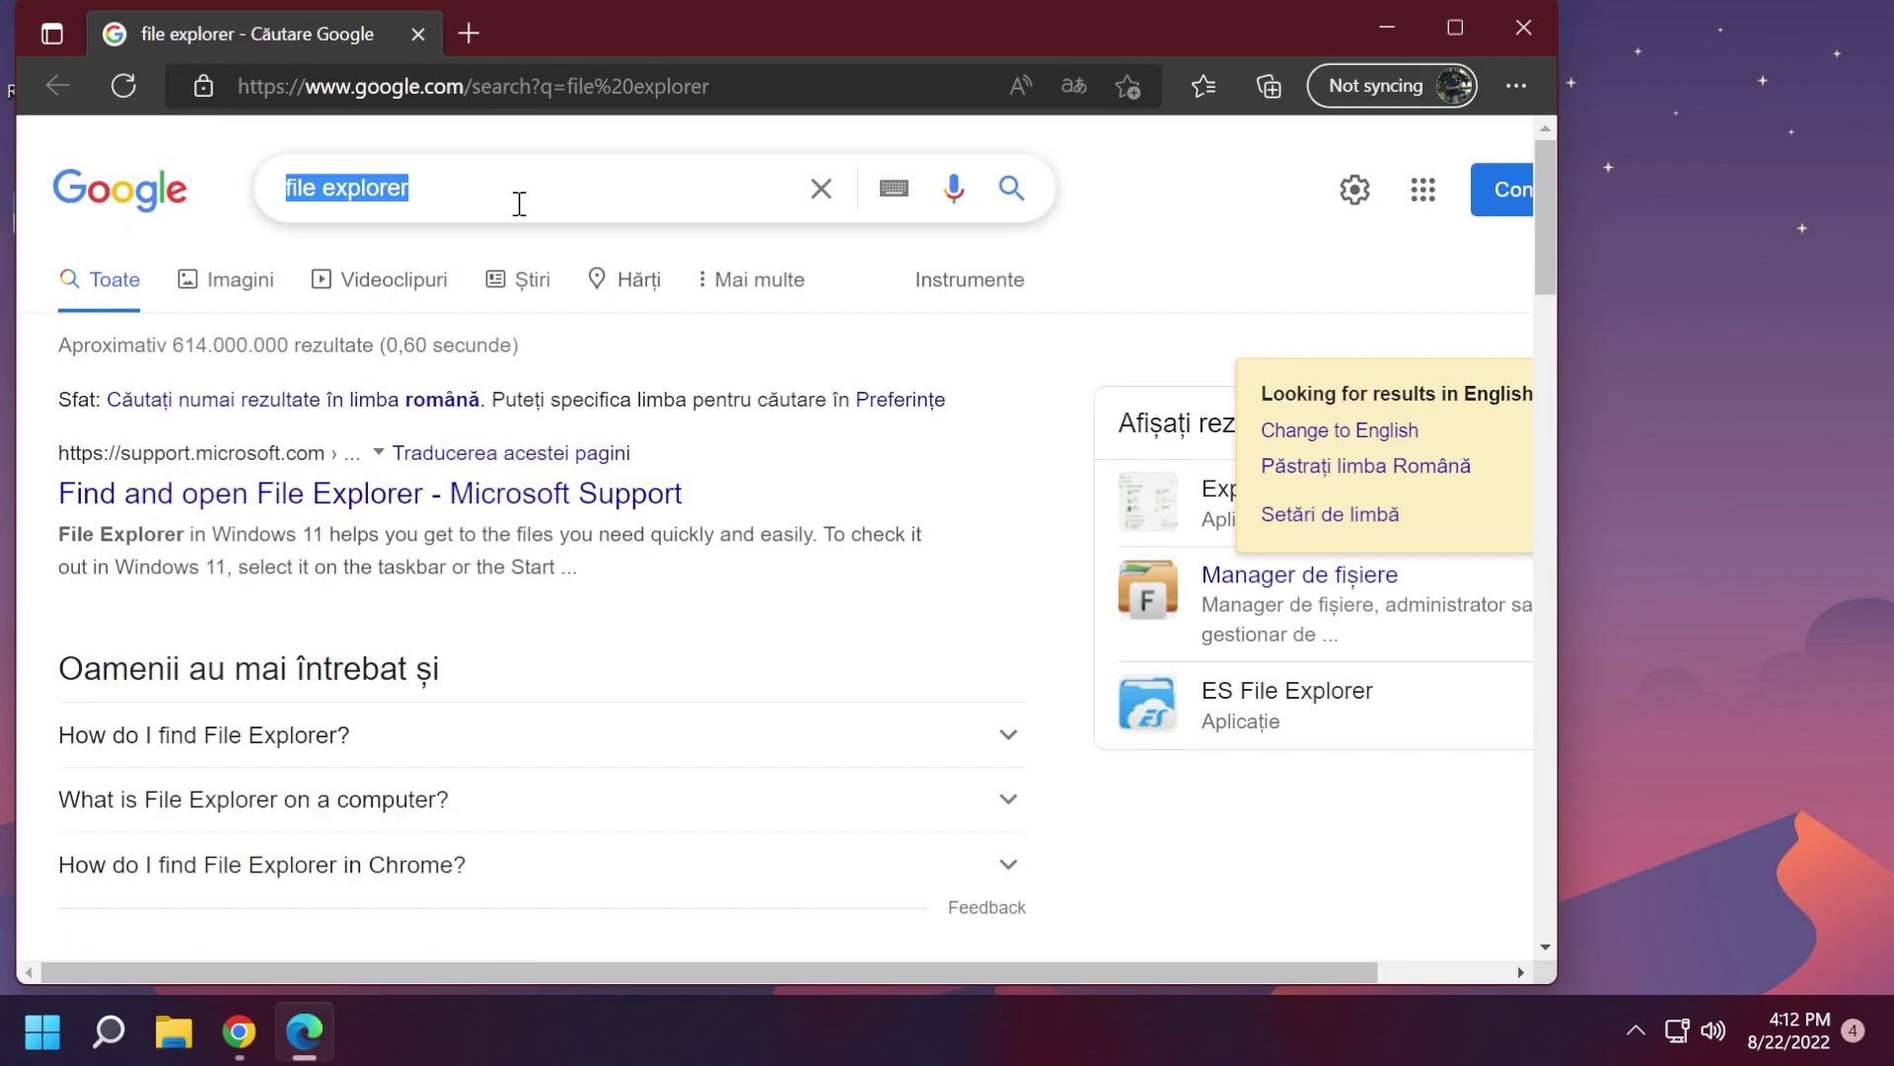
click(1527, 29)
key(alt+space)
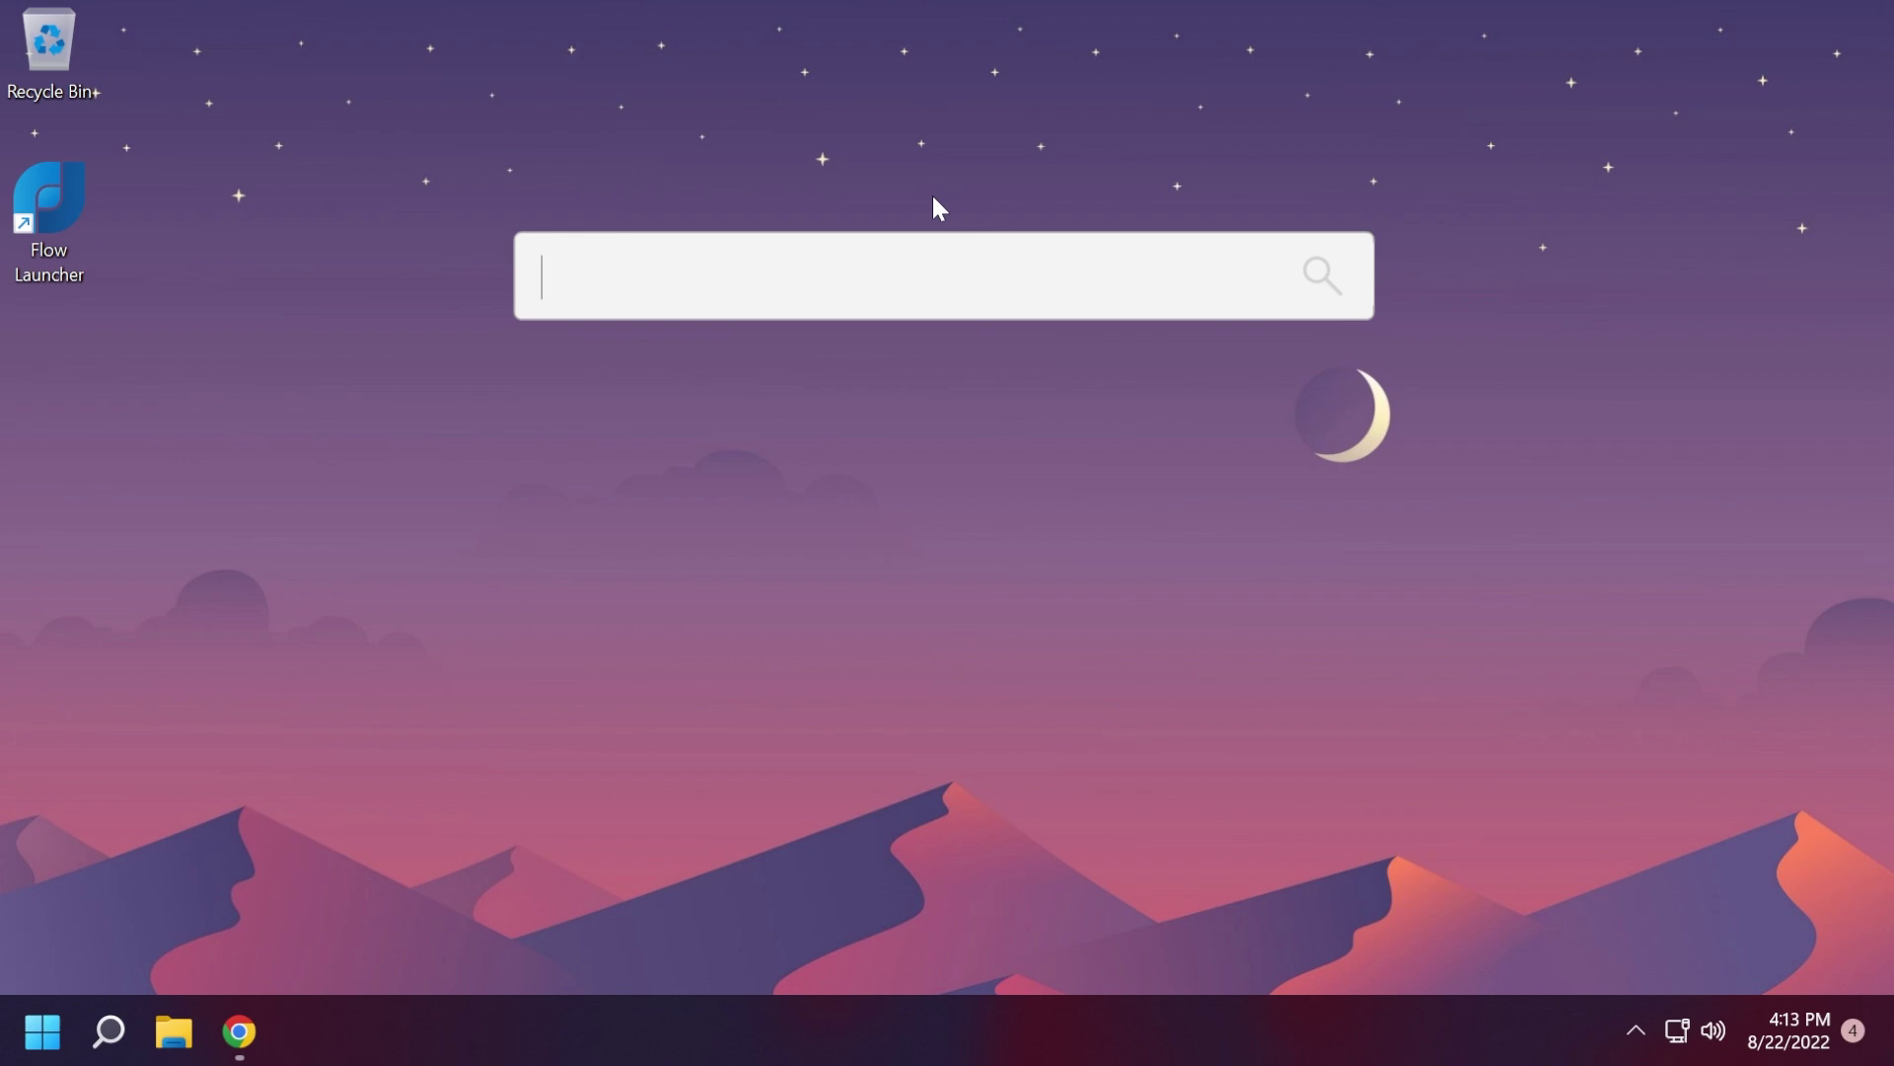
Step: Search 'bluetooth', open the Bluetooth & devices settings page, then close Settings
text(bluetooth)
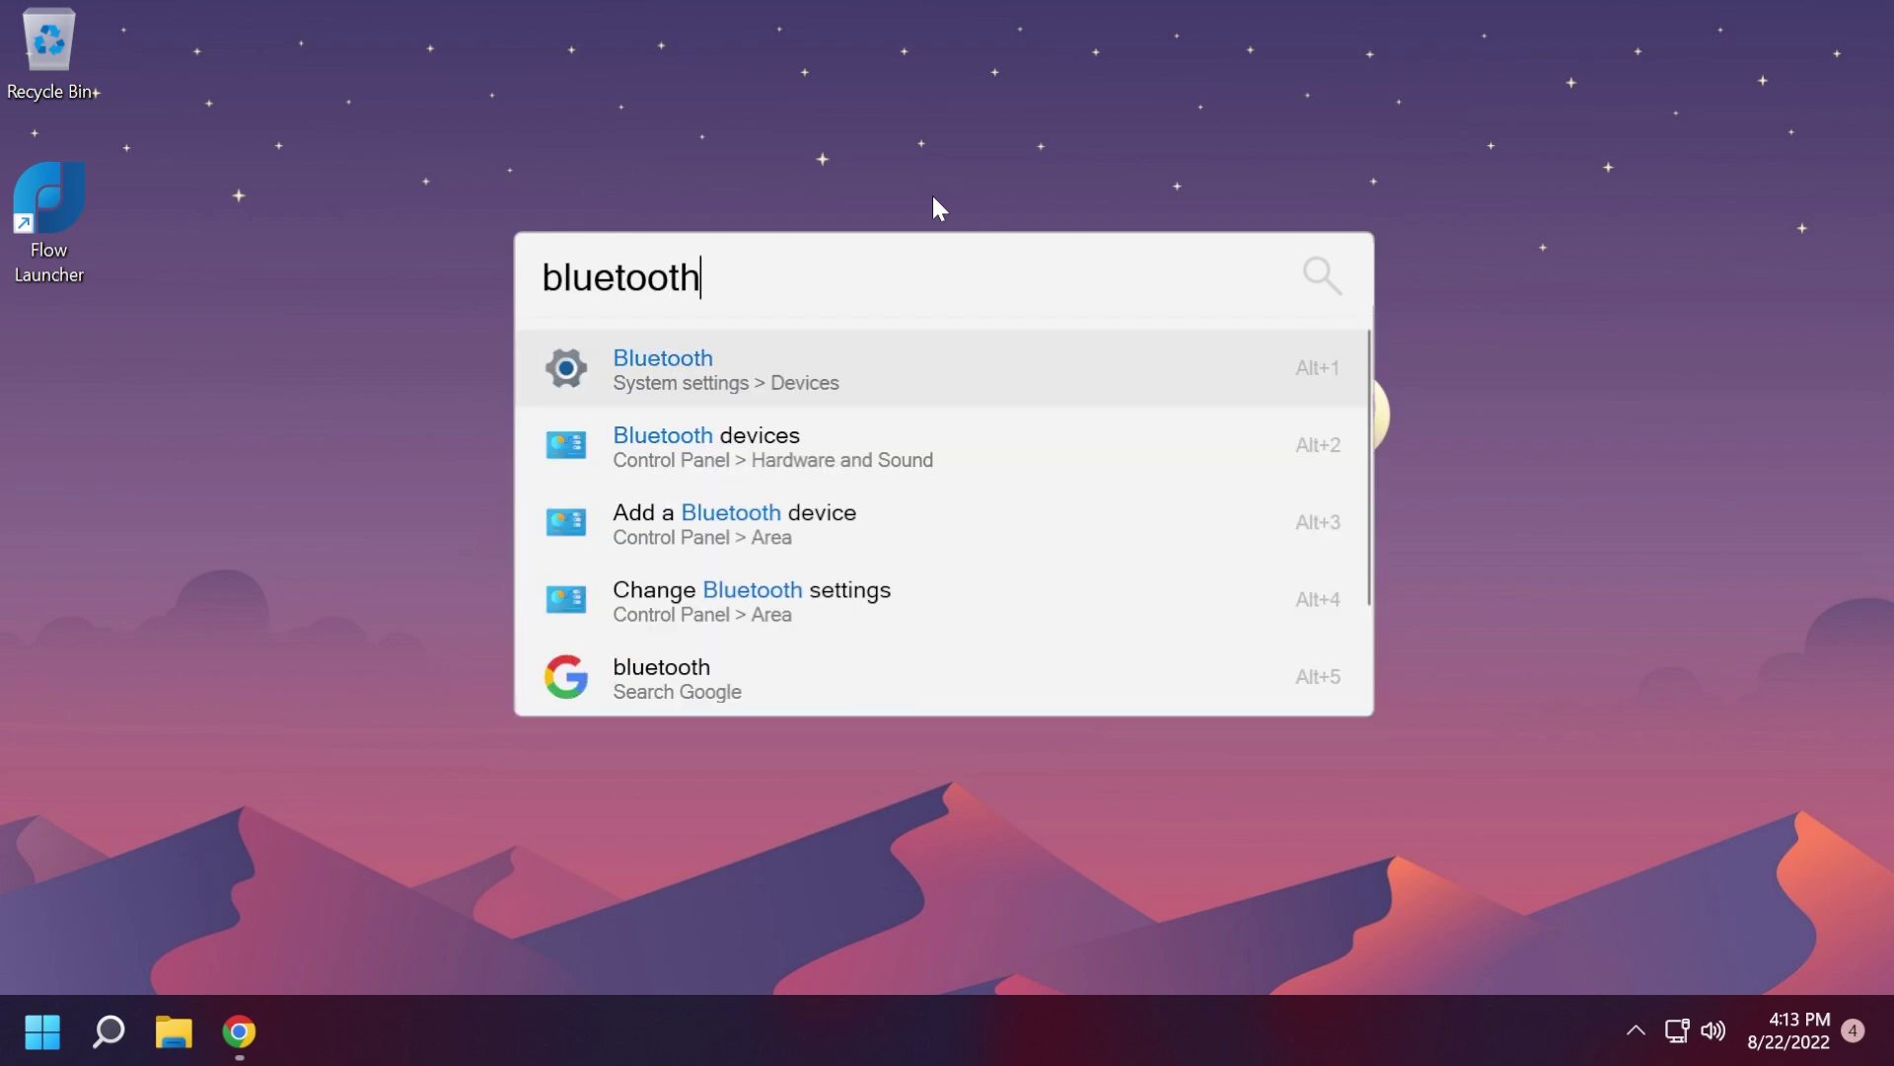
mouse_move(699, 383)
click(678, 370)
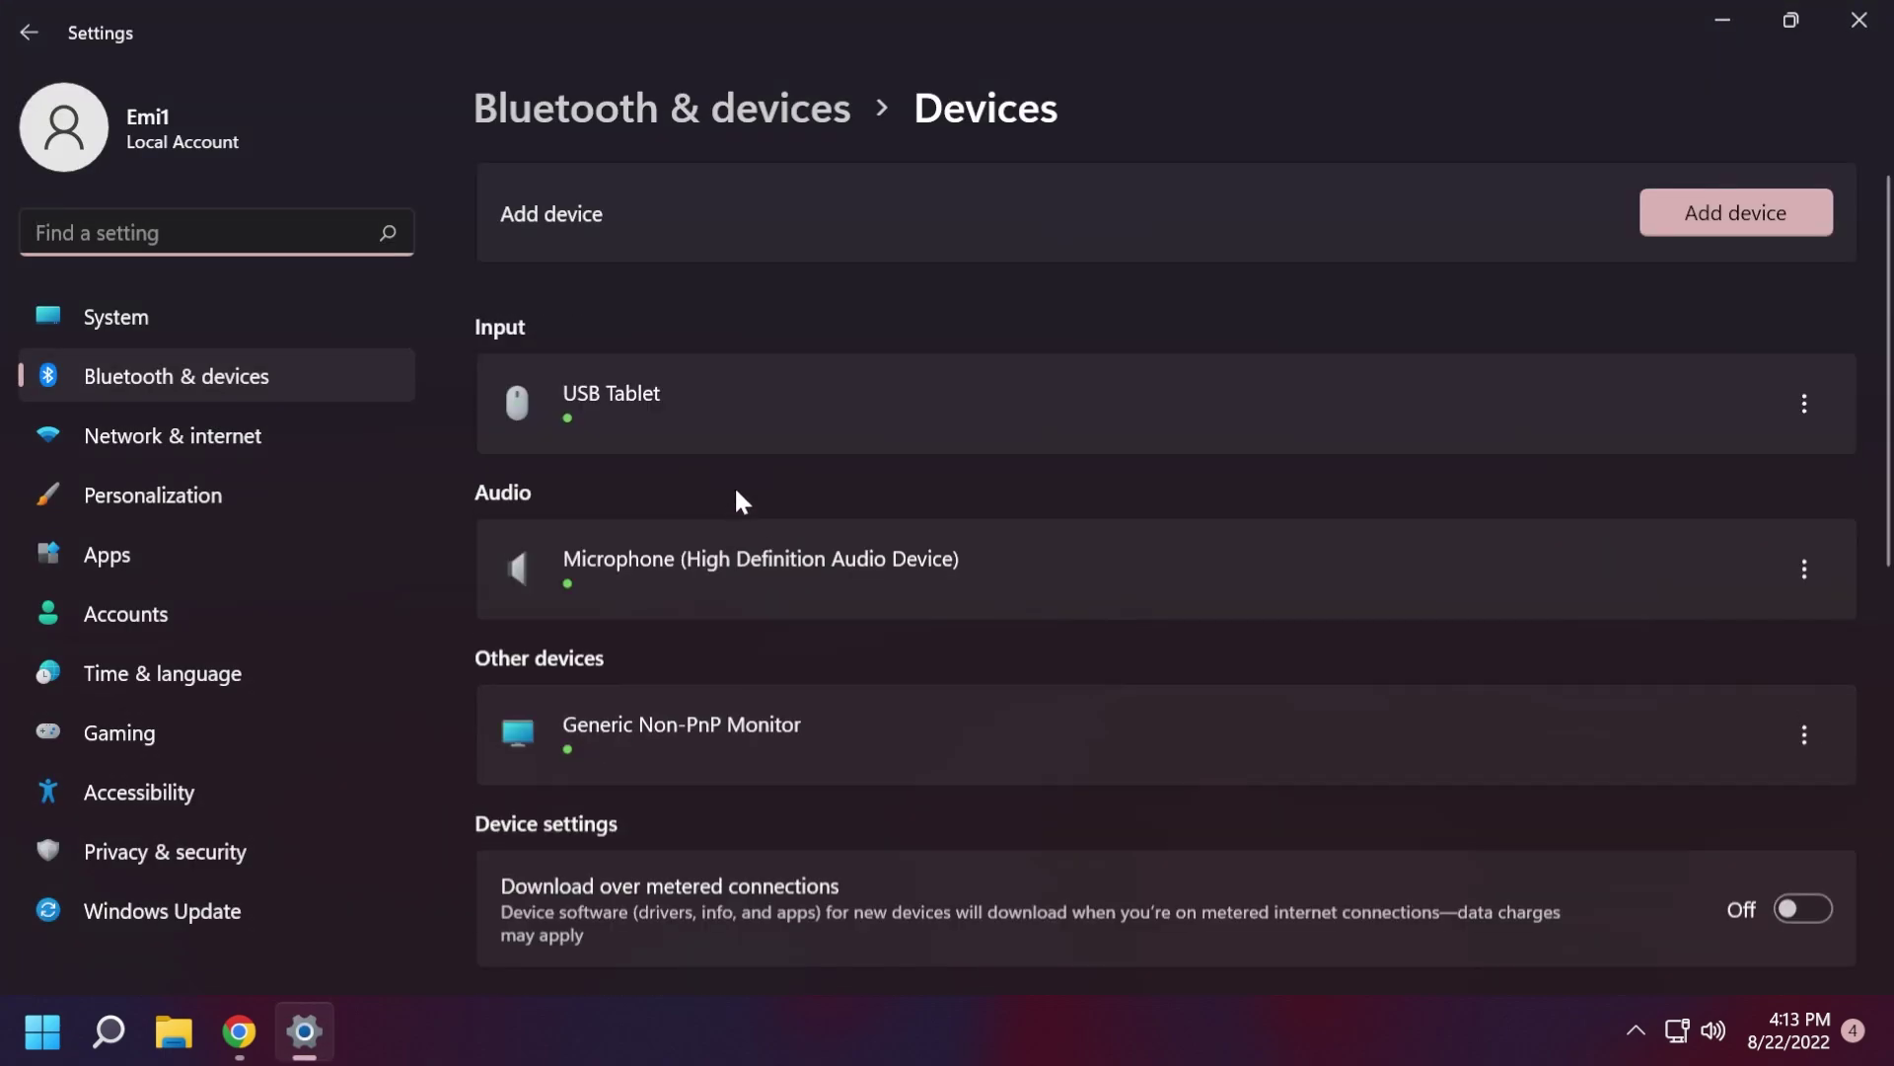
scroll(746, 484, down, 5)
scroll(743, 476, up, 5)
key(alt+F4)
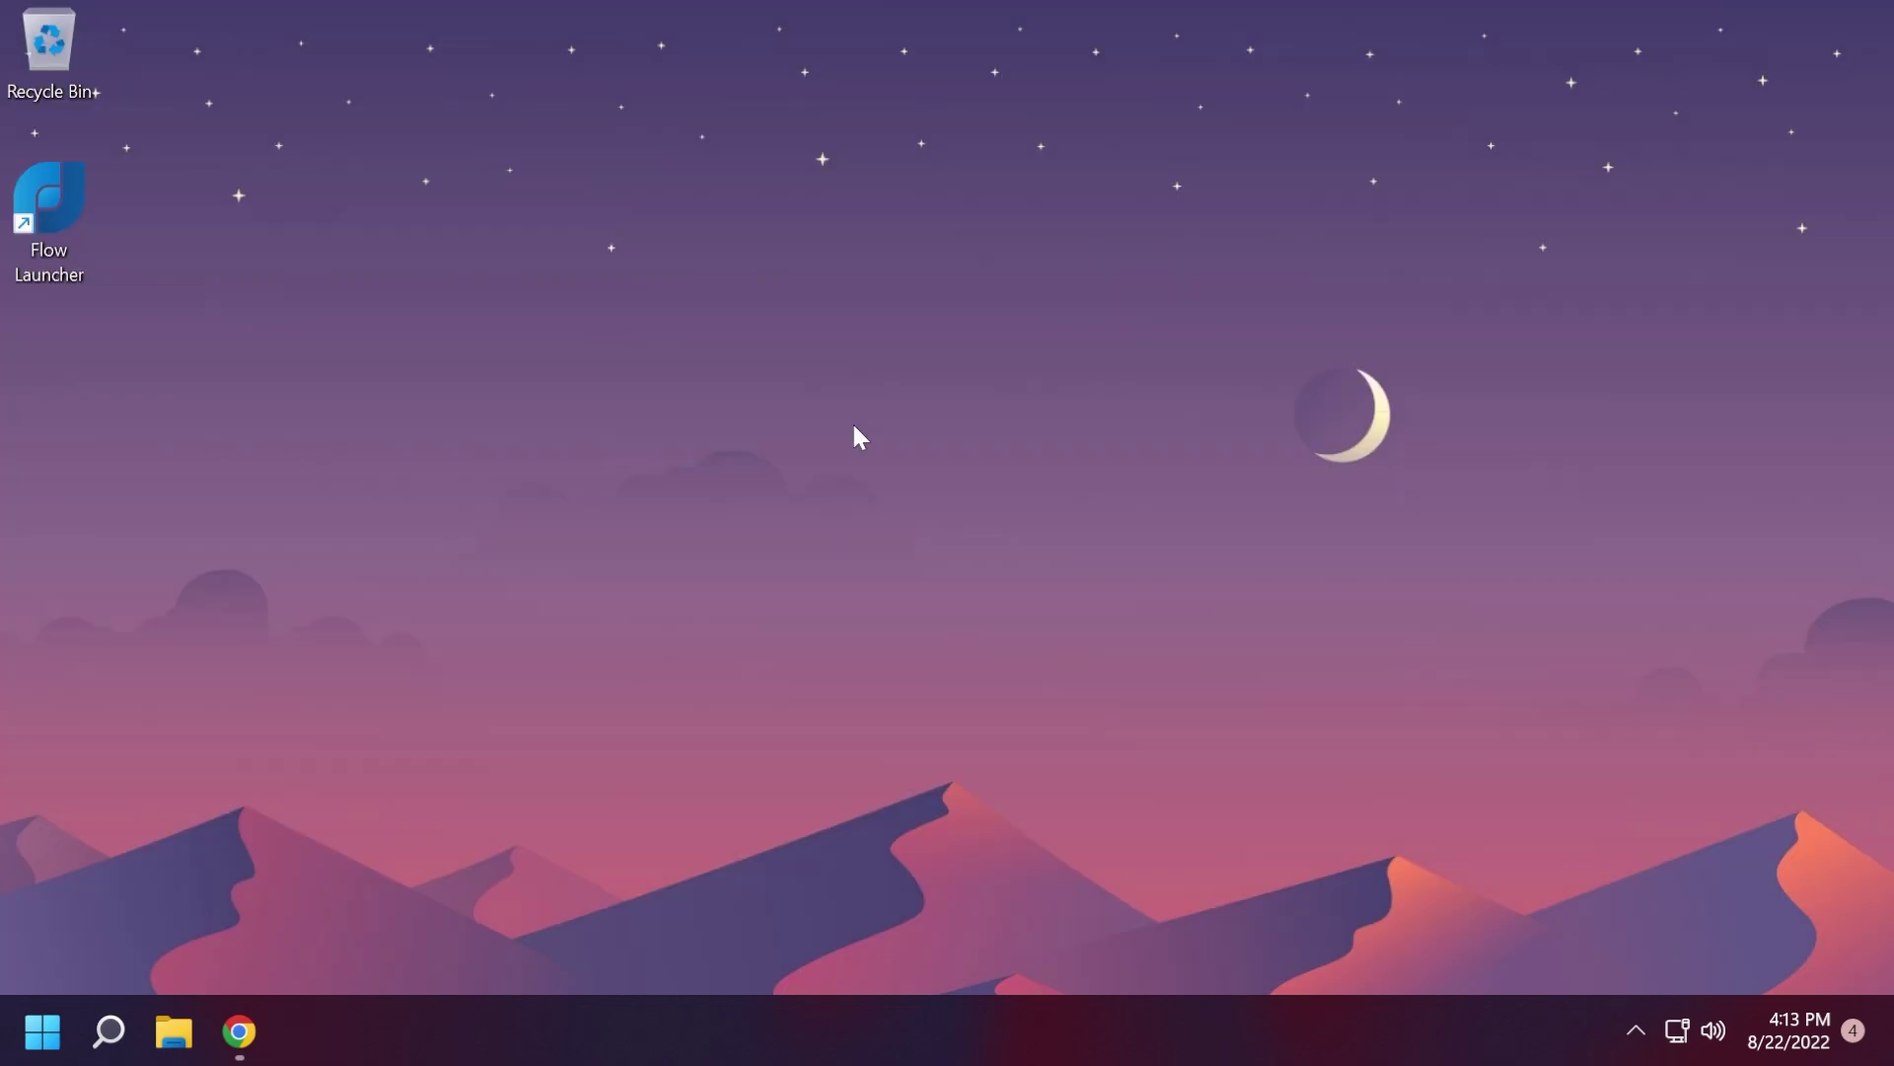
Step: Search '598' to open 598164.png in Photos, close it, and clear the launcher query
key(alt+space)
text(589)
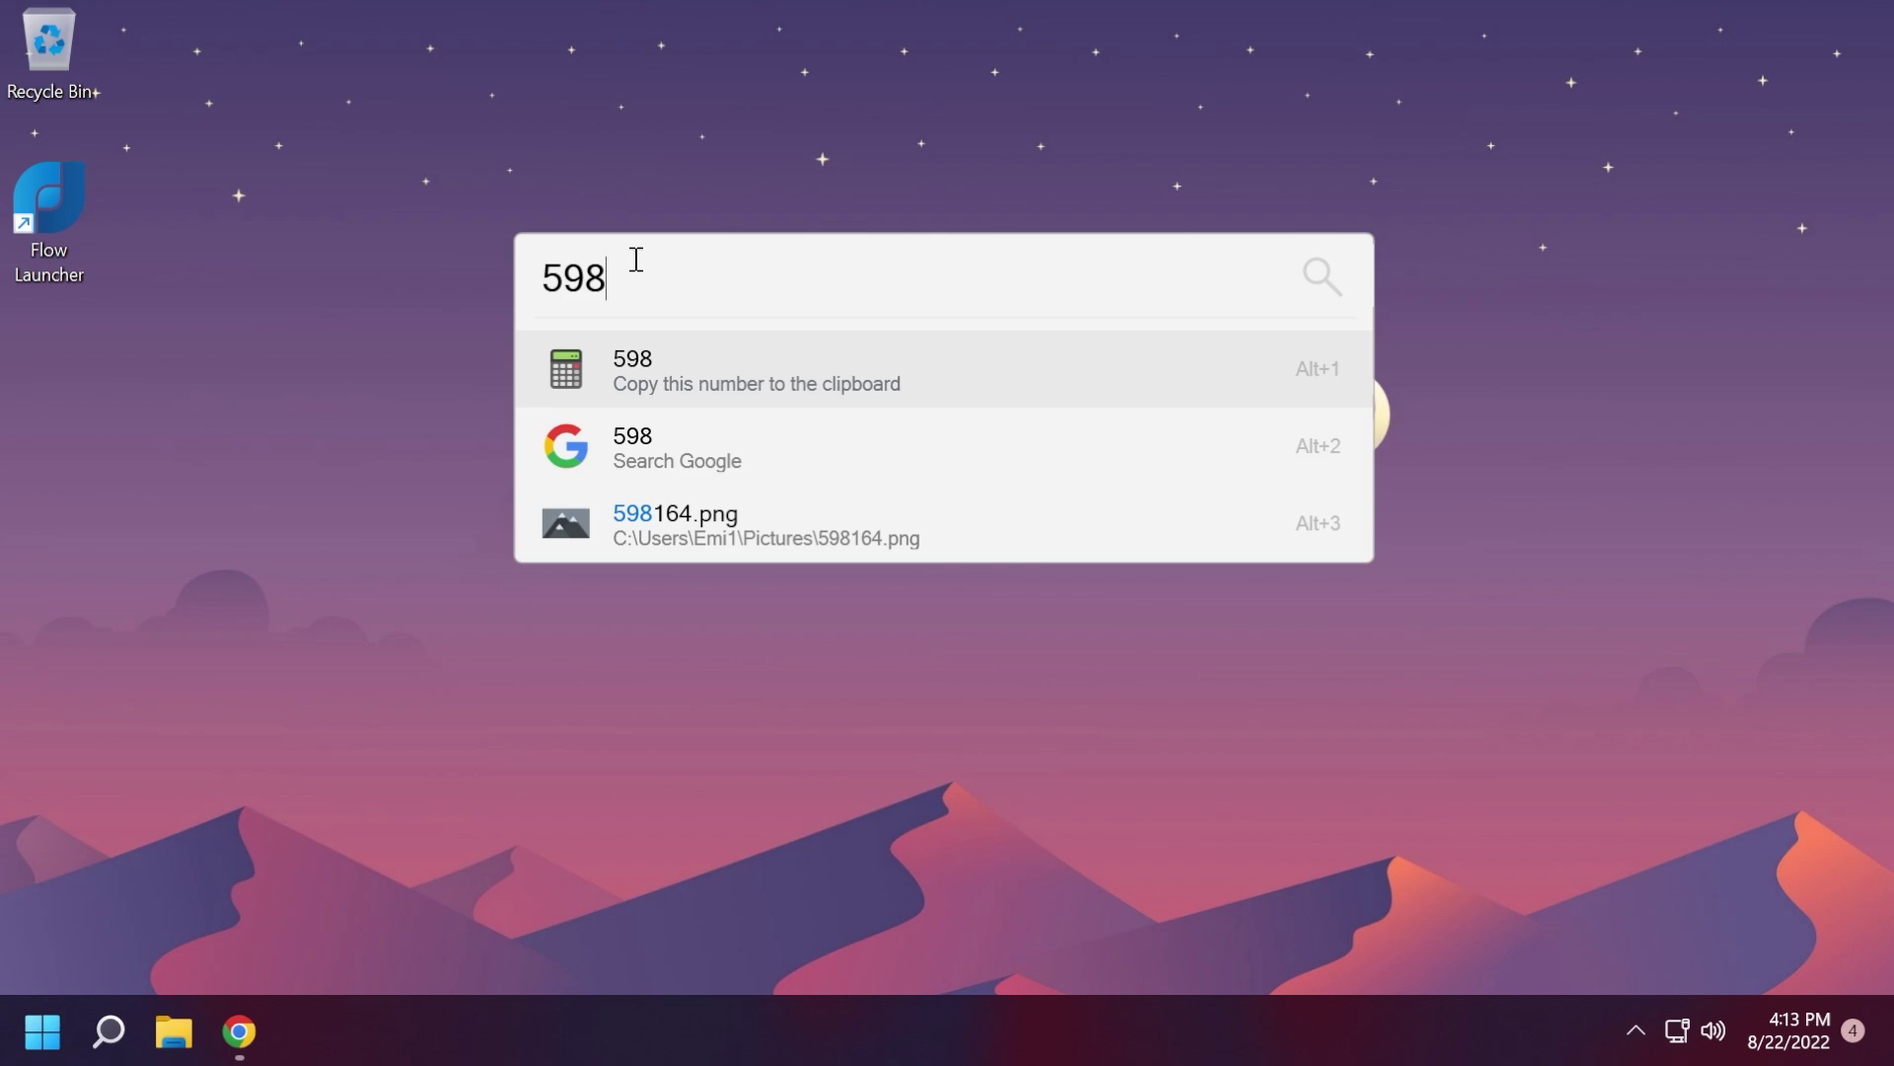
drag(634, 258, 389, 246)
click(690, 283)
click(681, 525)
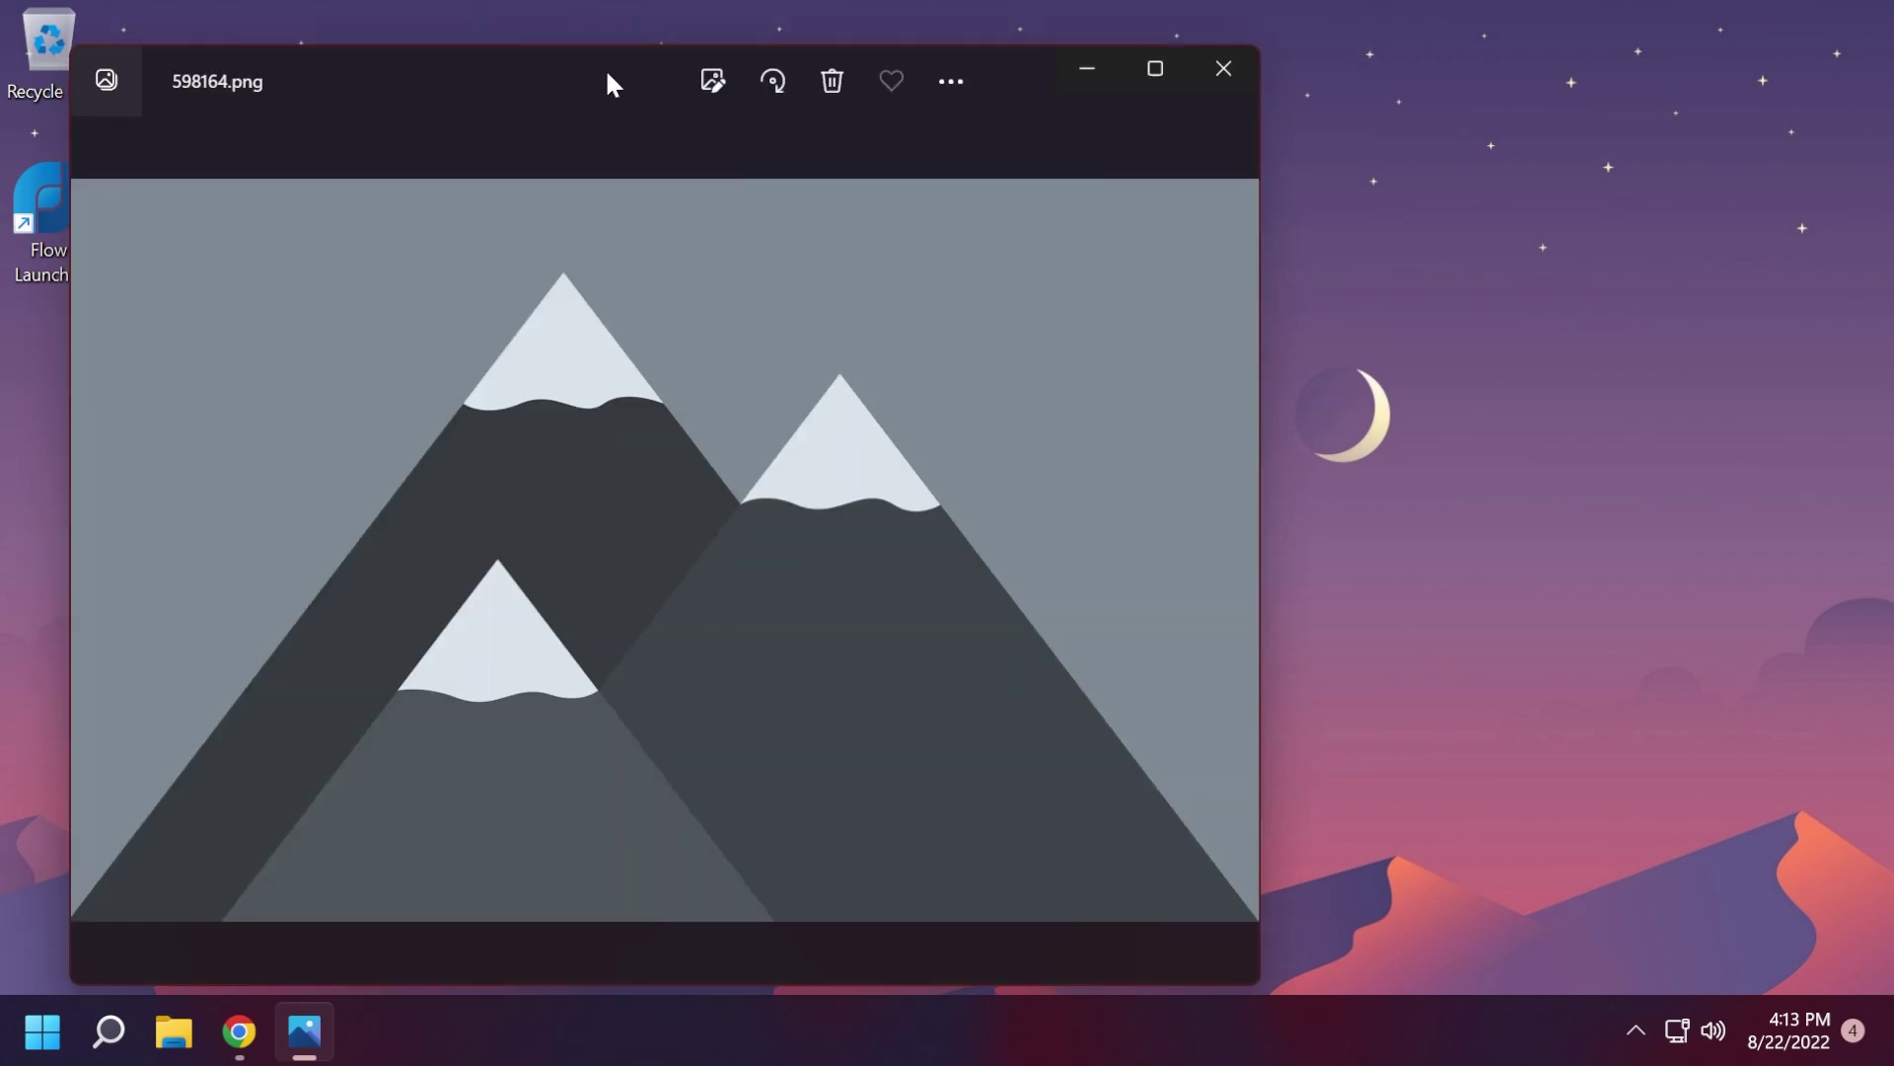
key(alt+F4)
key(alt+space)
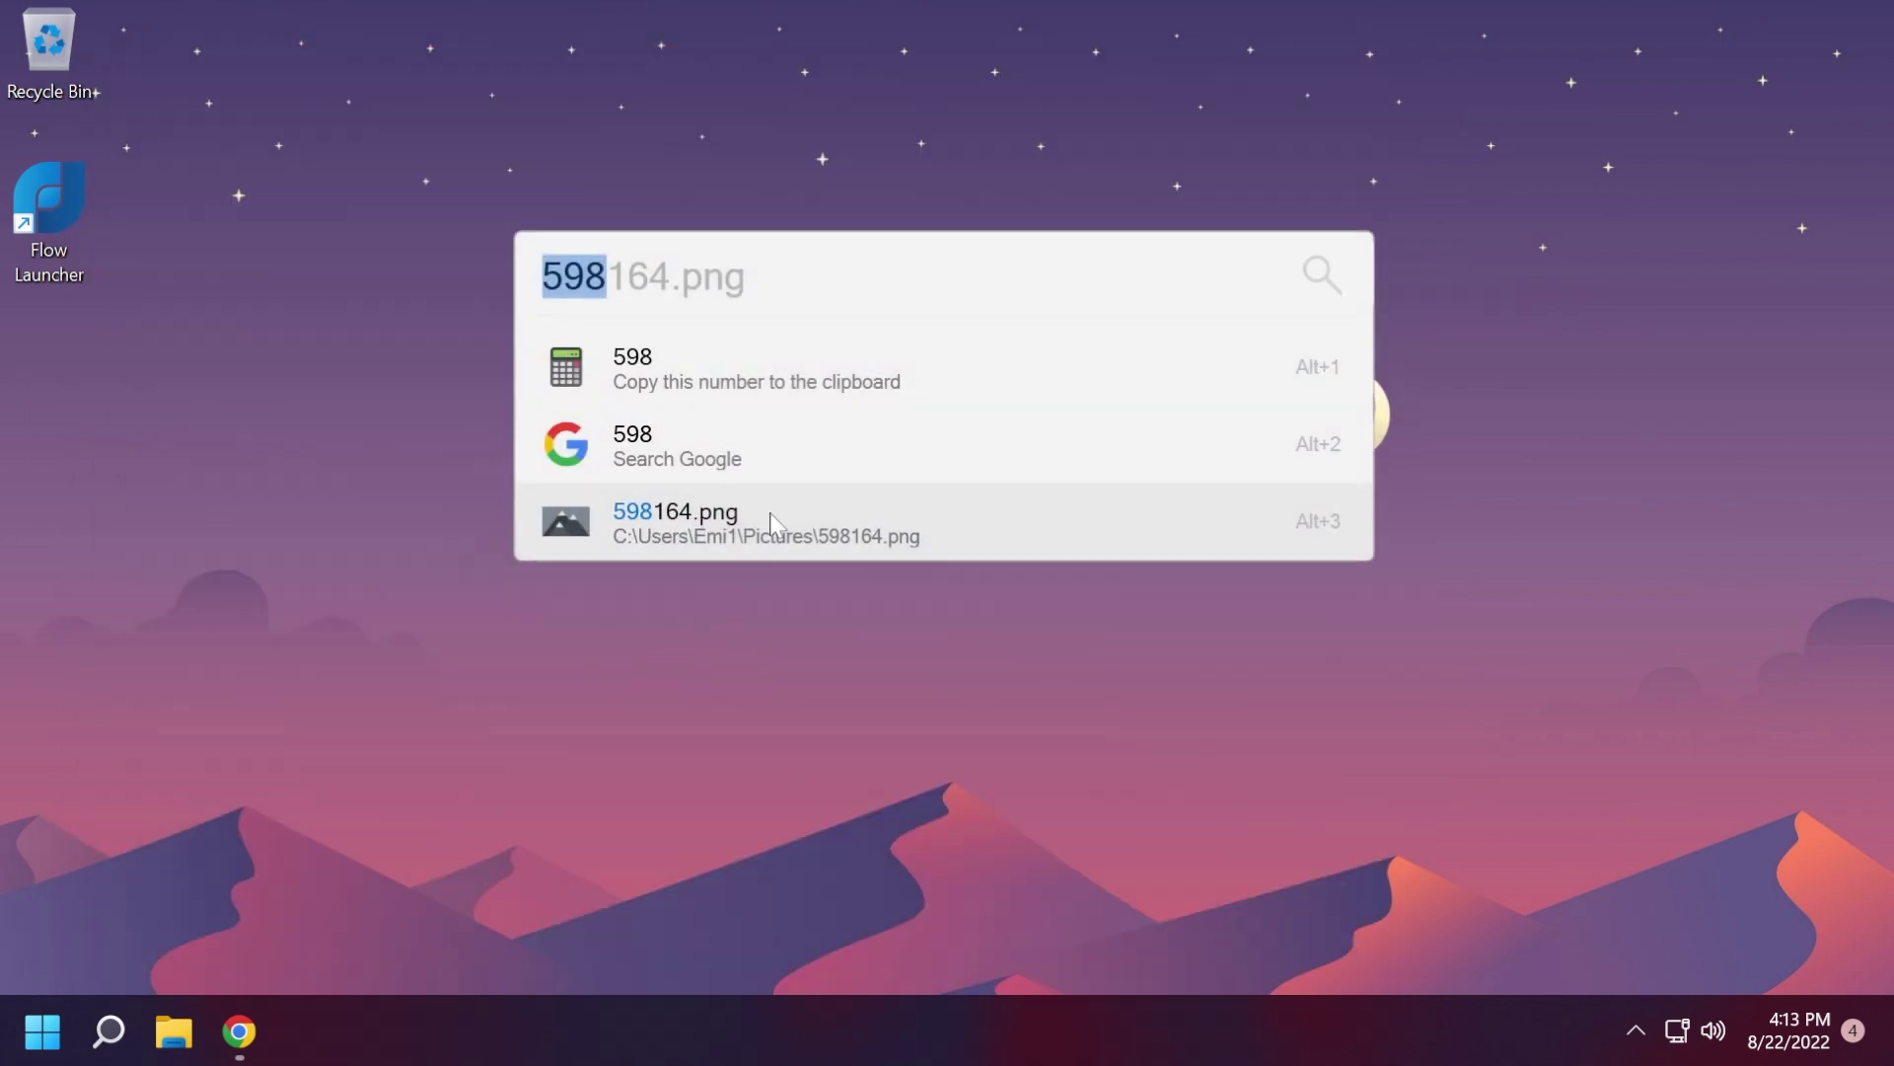
key(BackSpace)
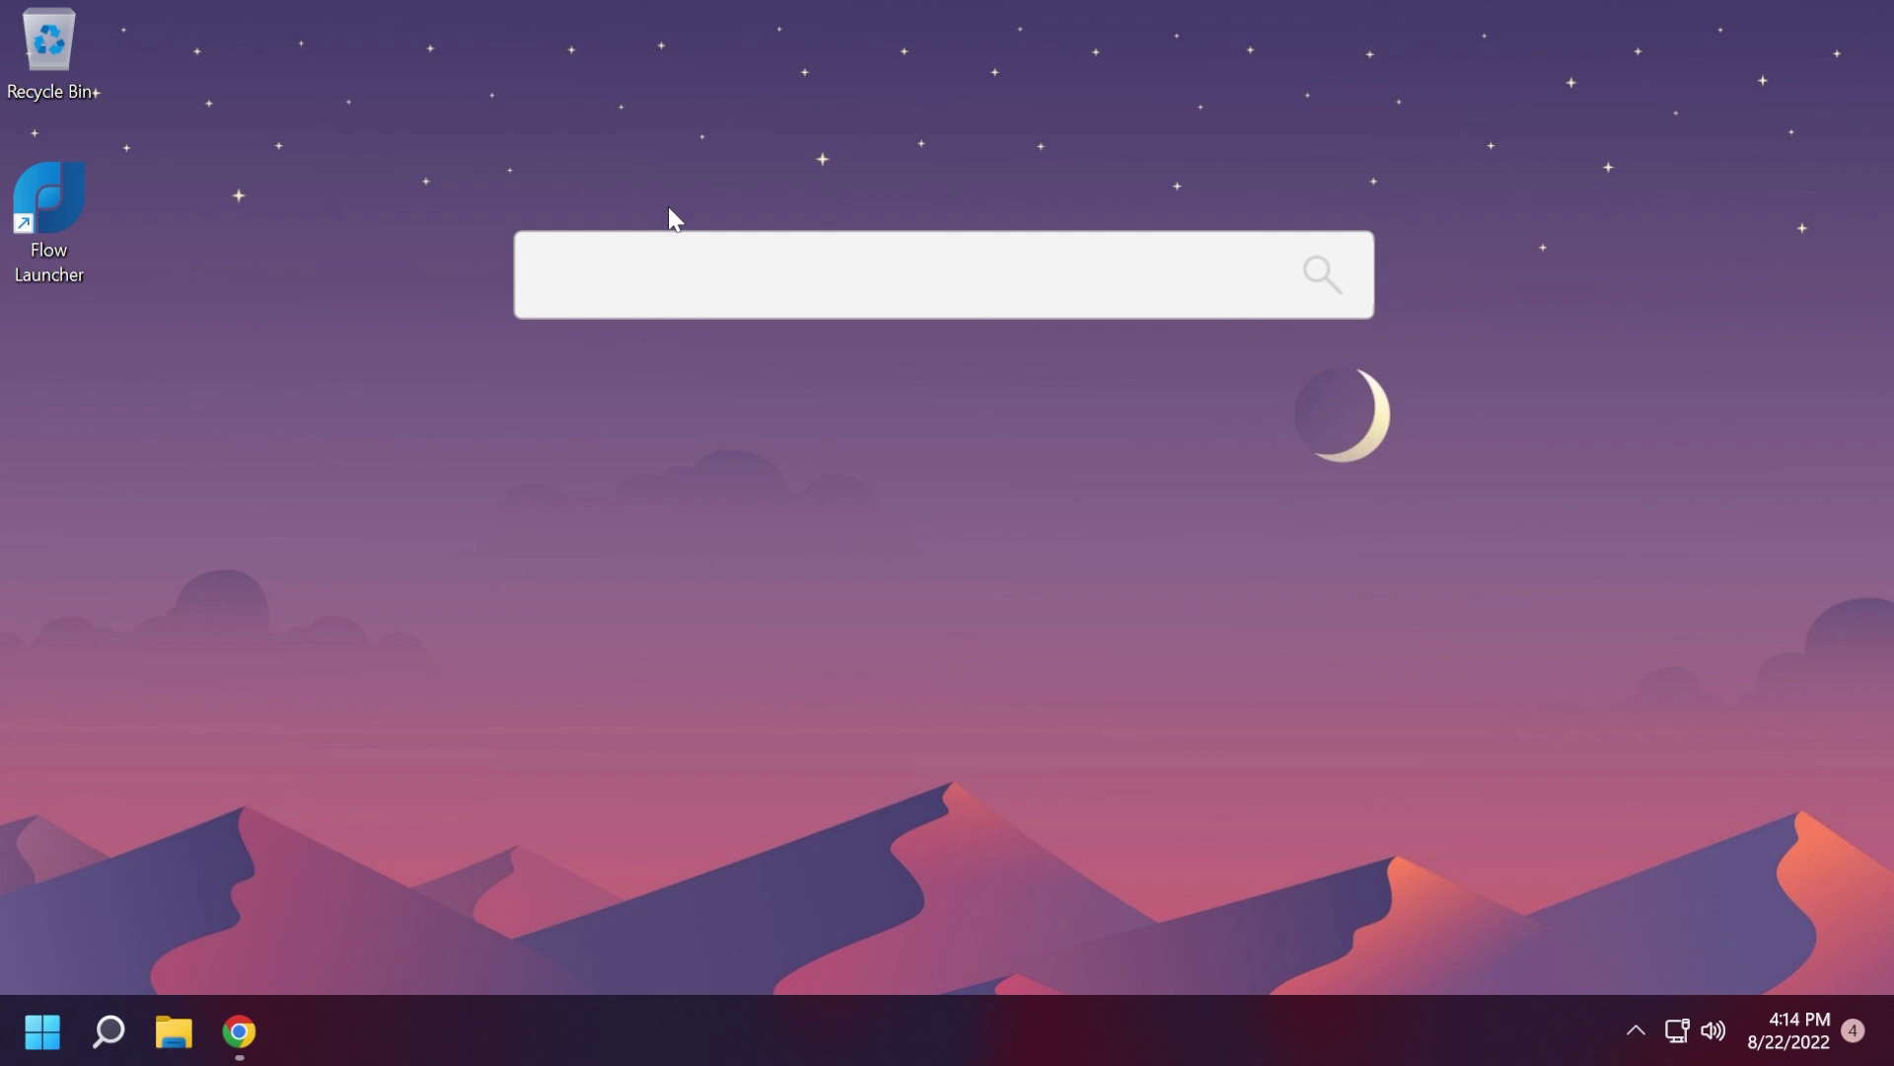
Step: Open Flow Launcher Settings from the search box's right-click menu and view the General page
right_click(753, 257)
click(779, 418)
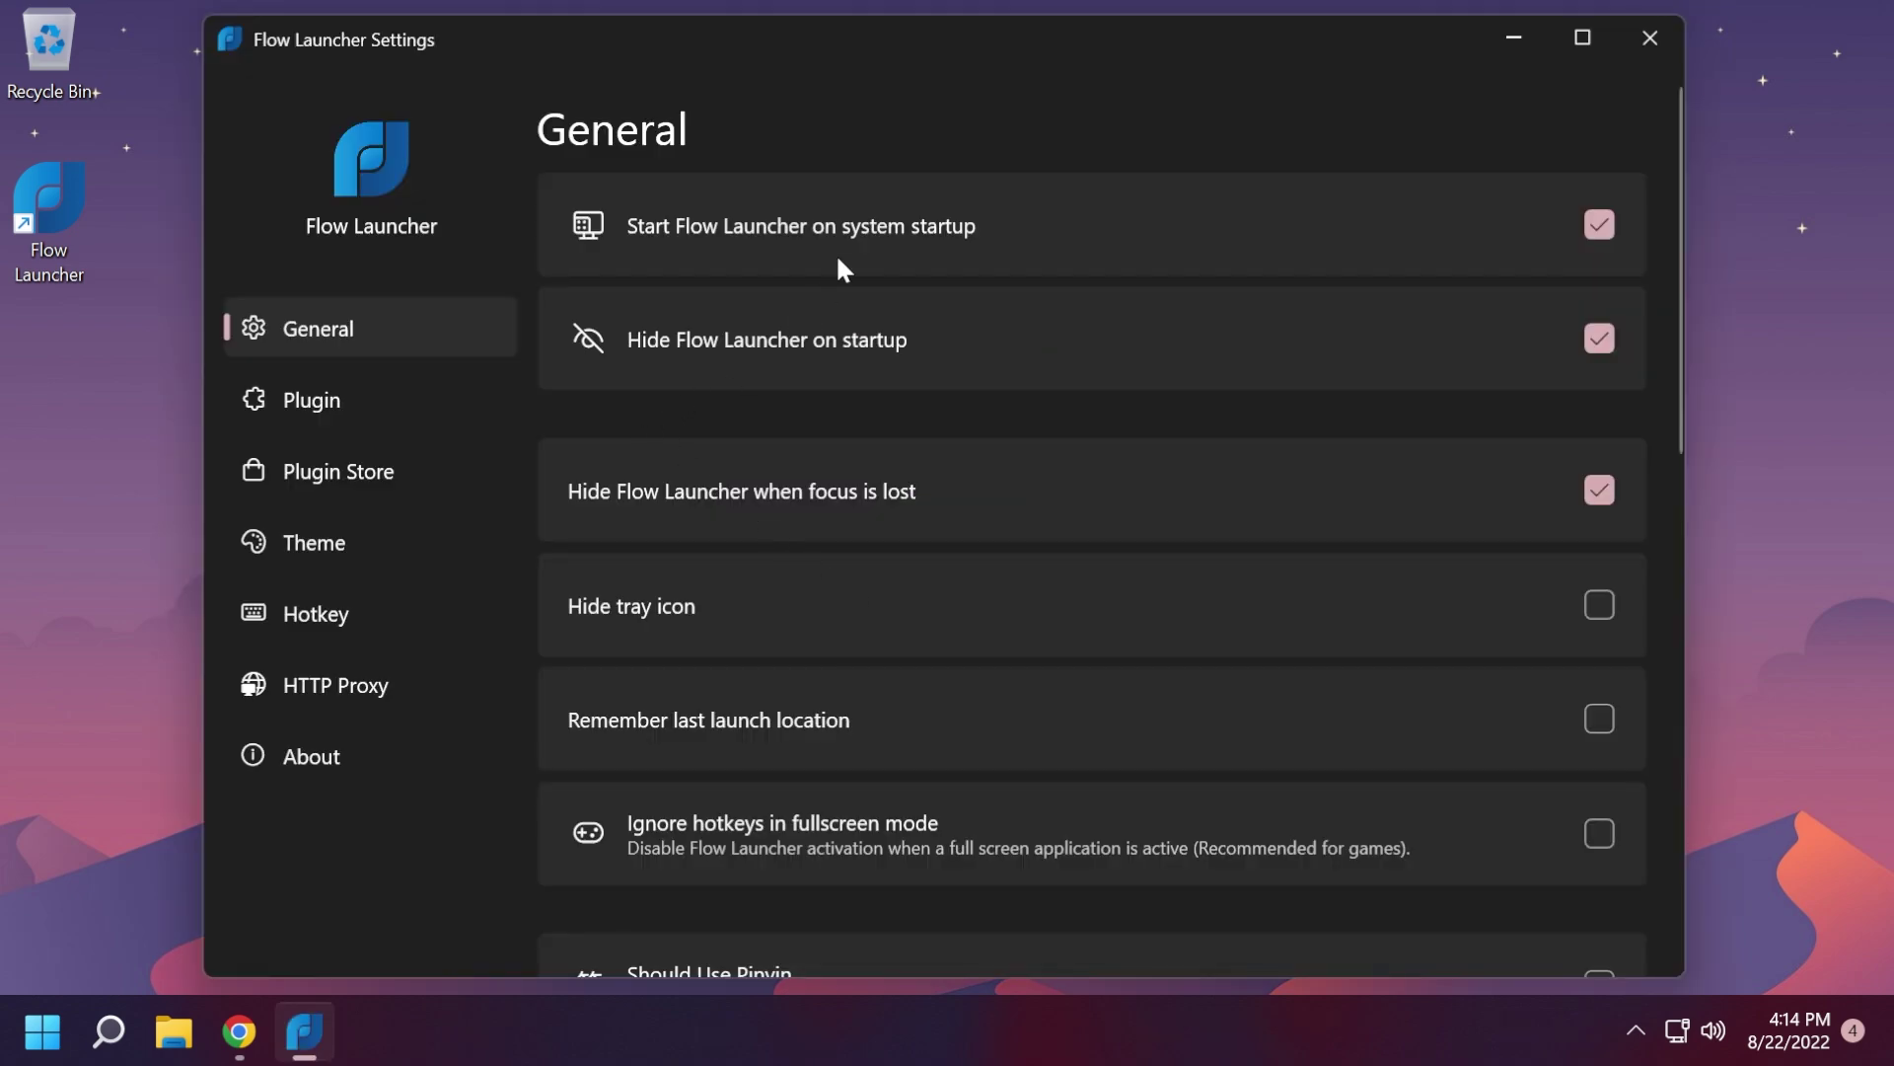
scroll(754, 494, down, 8)
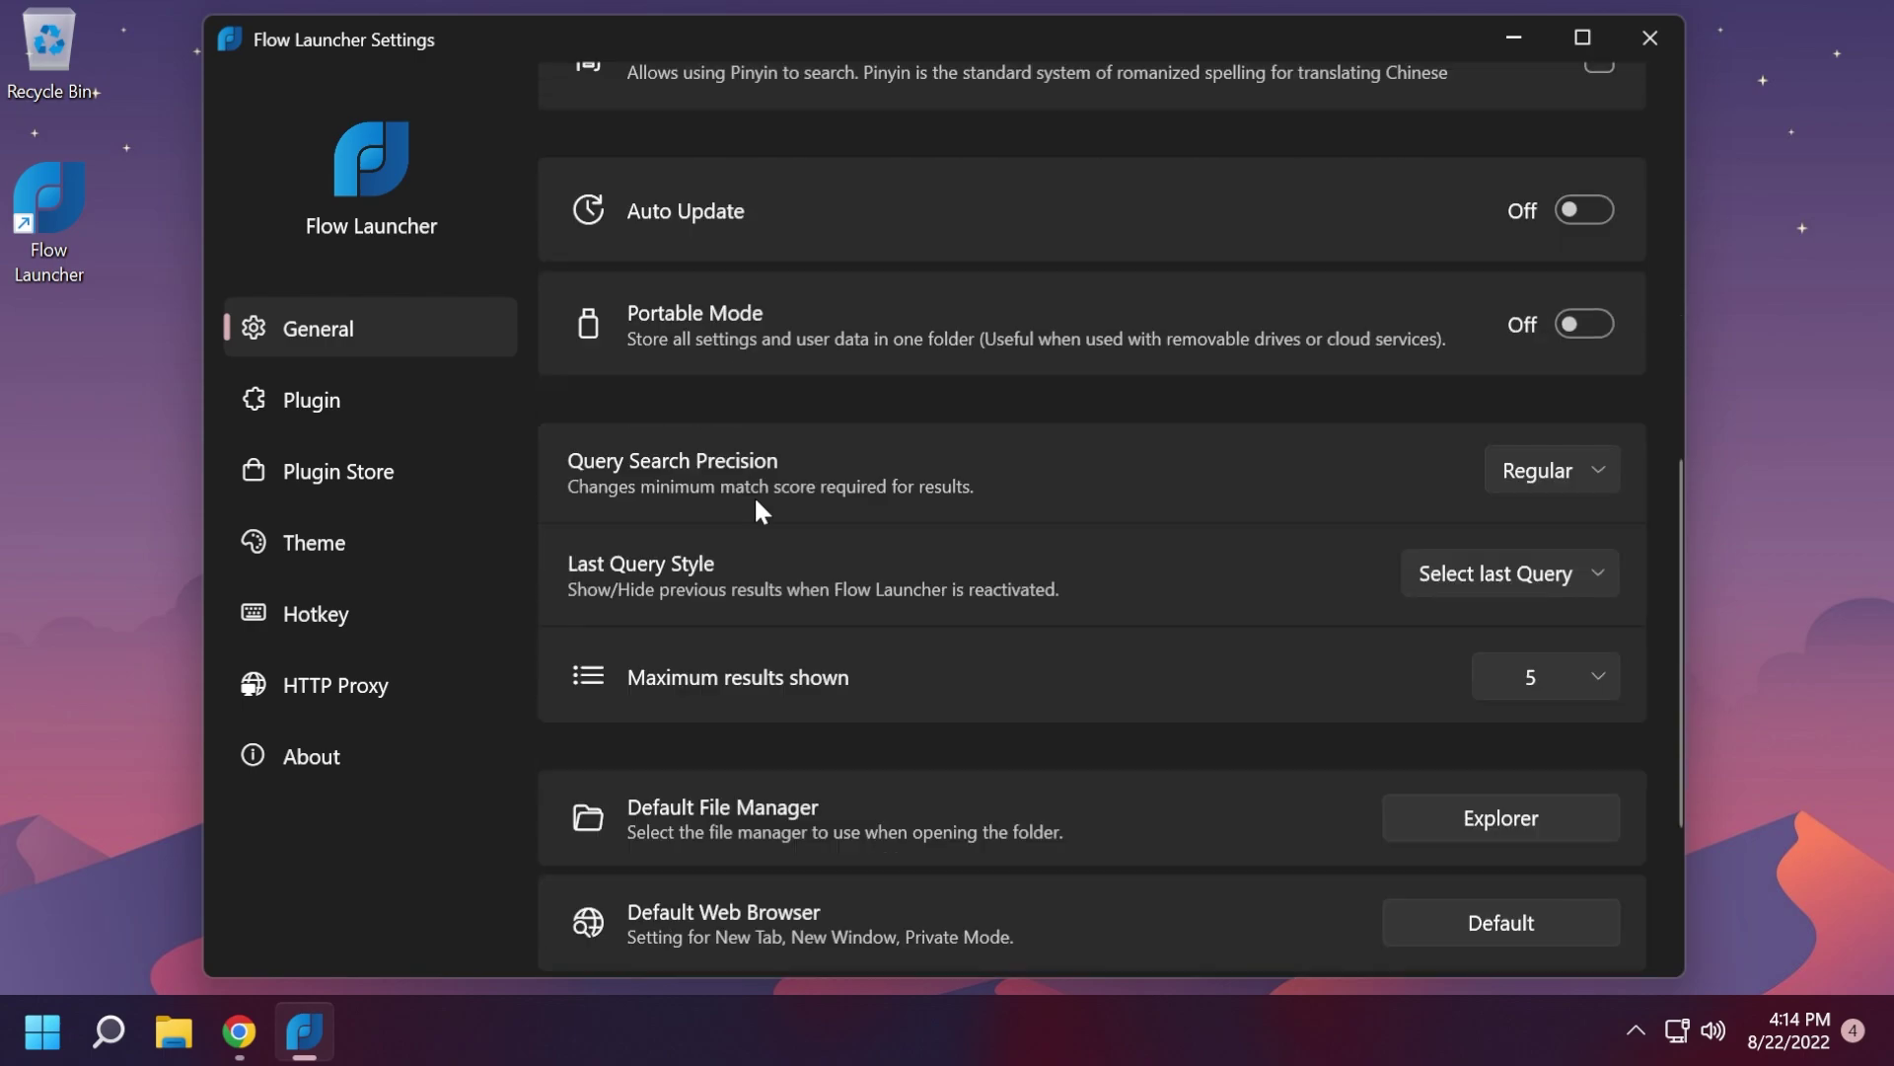
scroll(756, 501, up, 8)
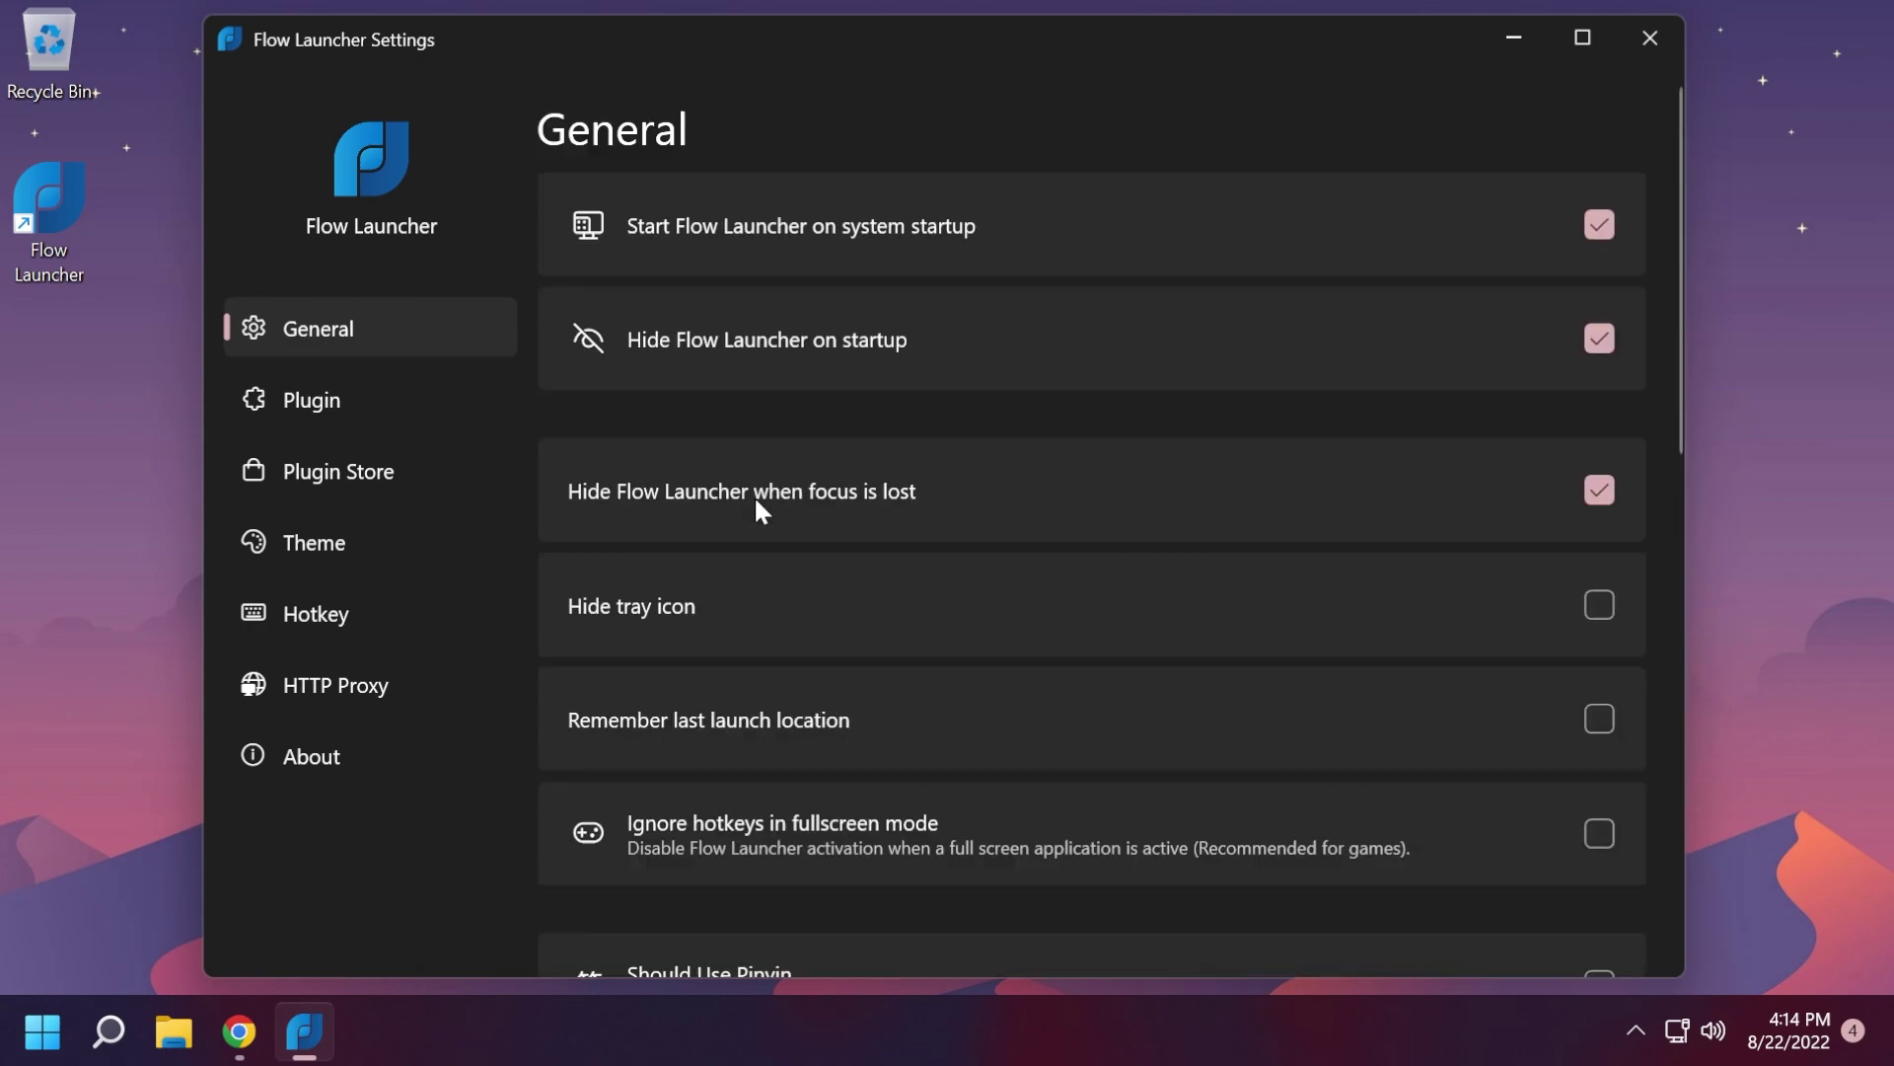
Step: Browse the Plugin and Plugin Store settings pages
click(385, 409)
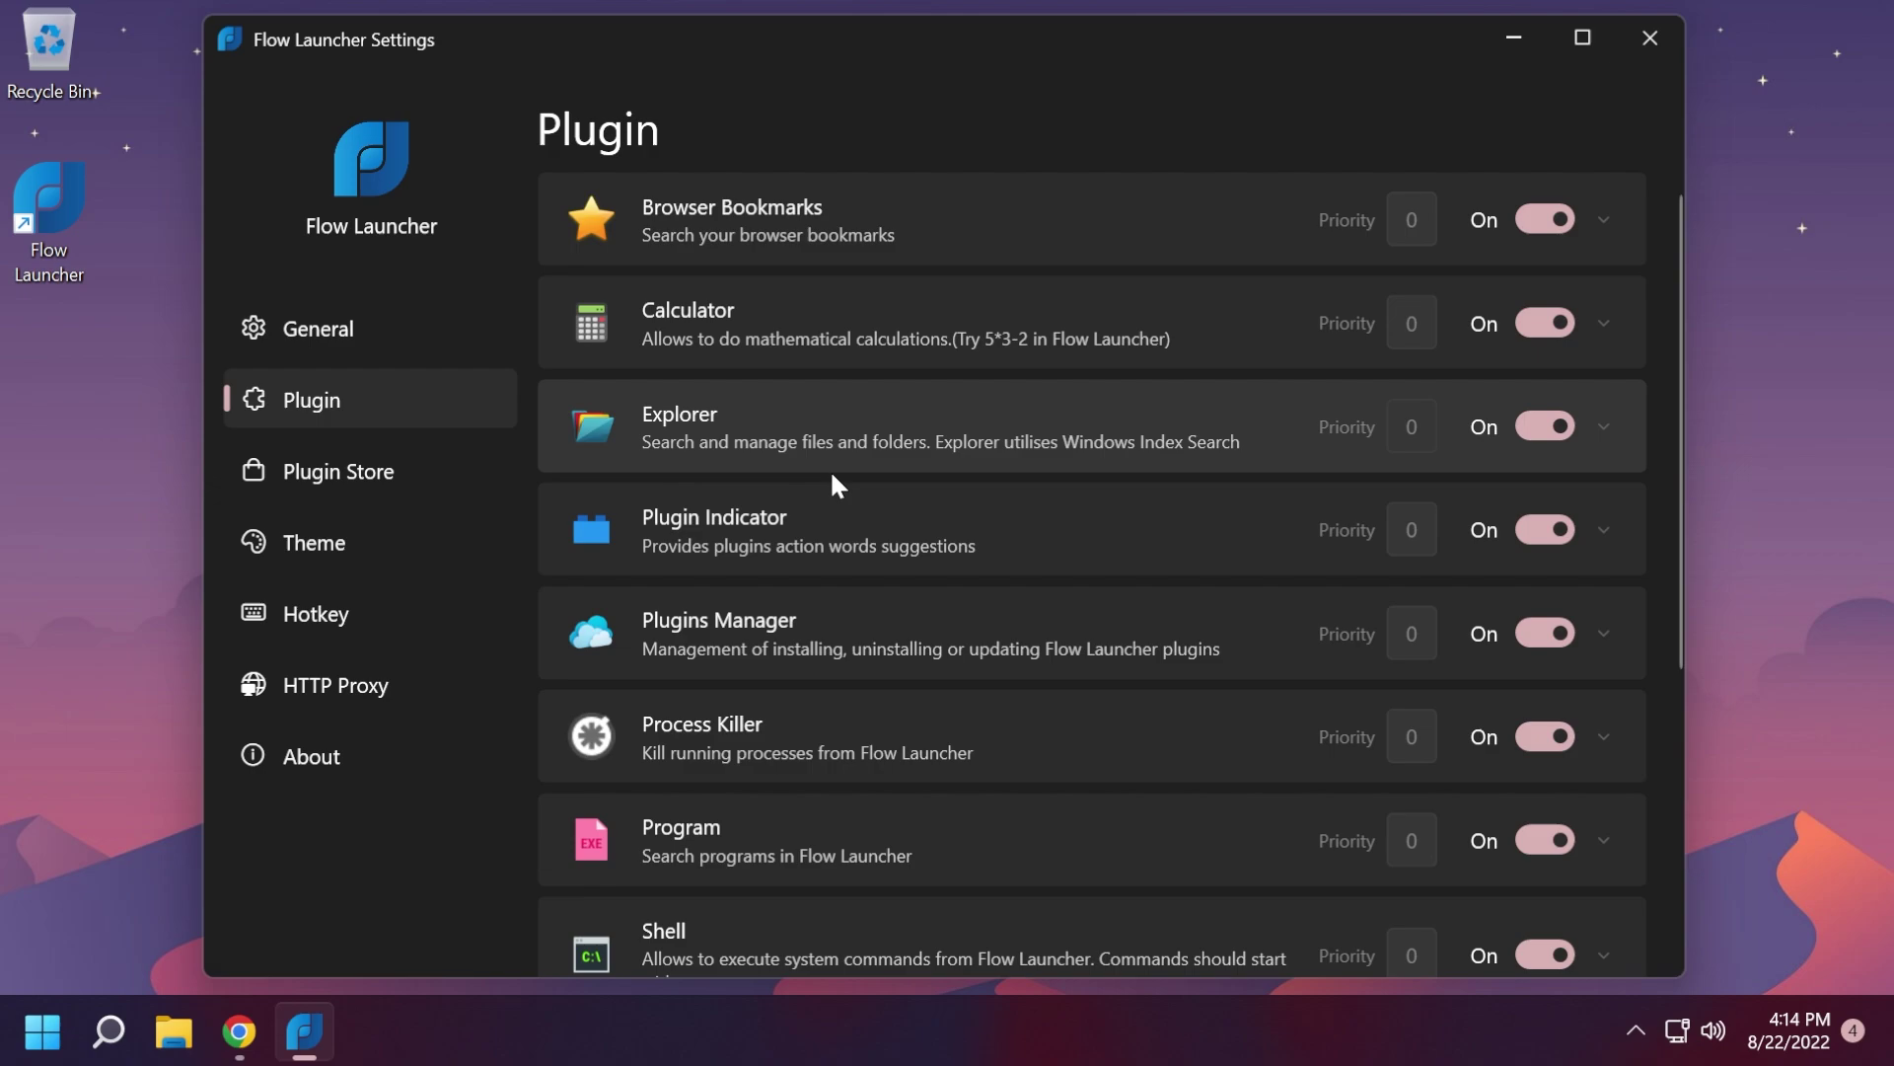
scroll(849, 483, down, 2)
scroll(867, 494, down, 2)
scroll(866, 494, up, 4)
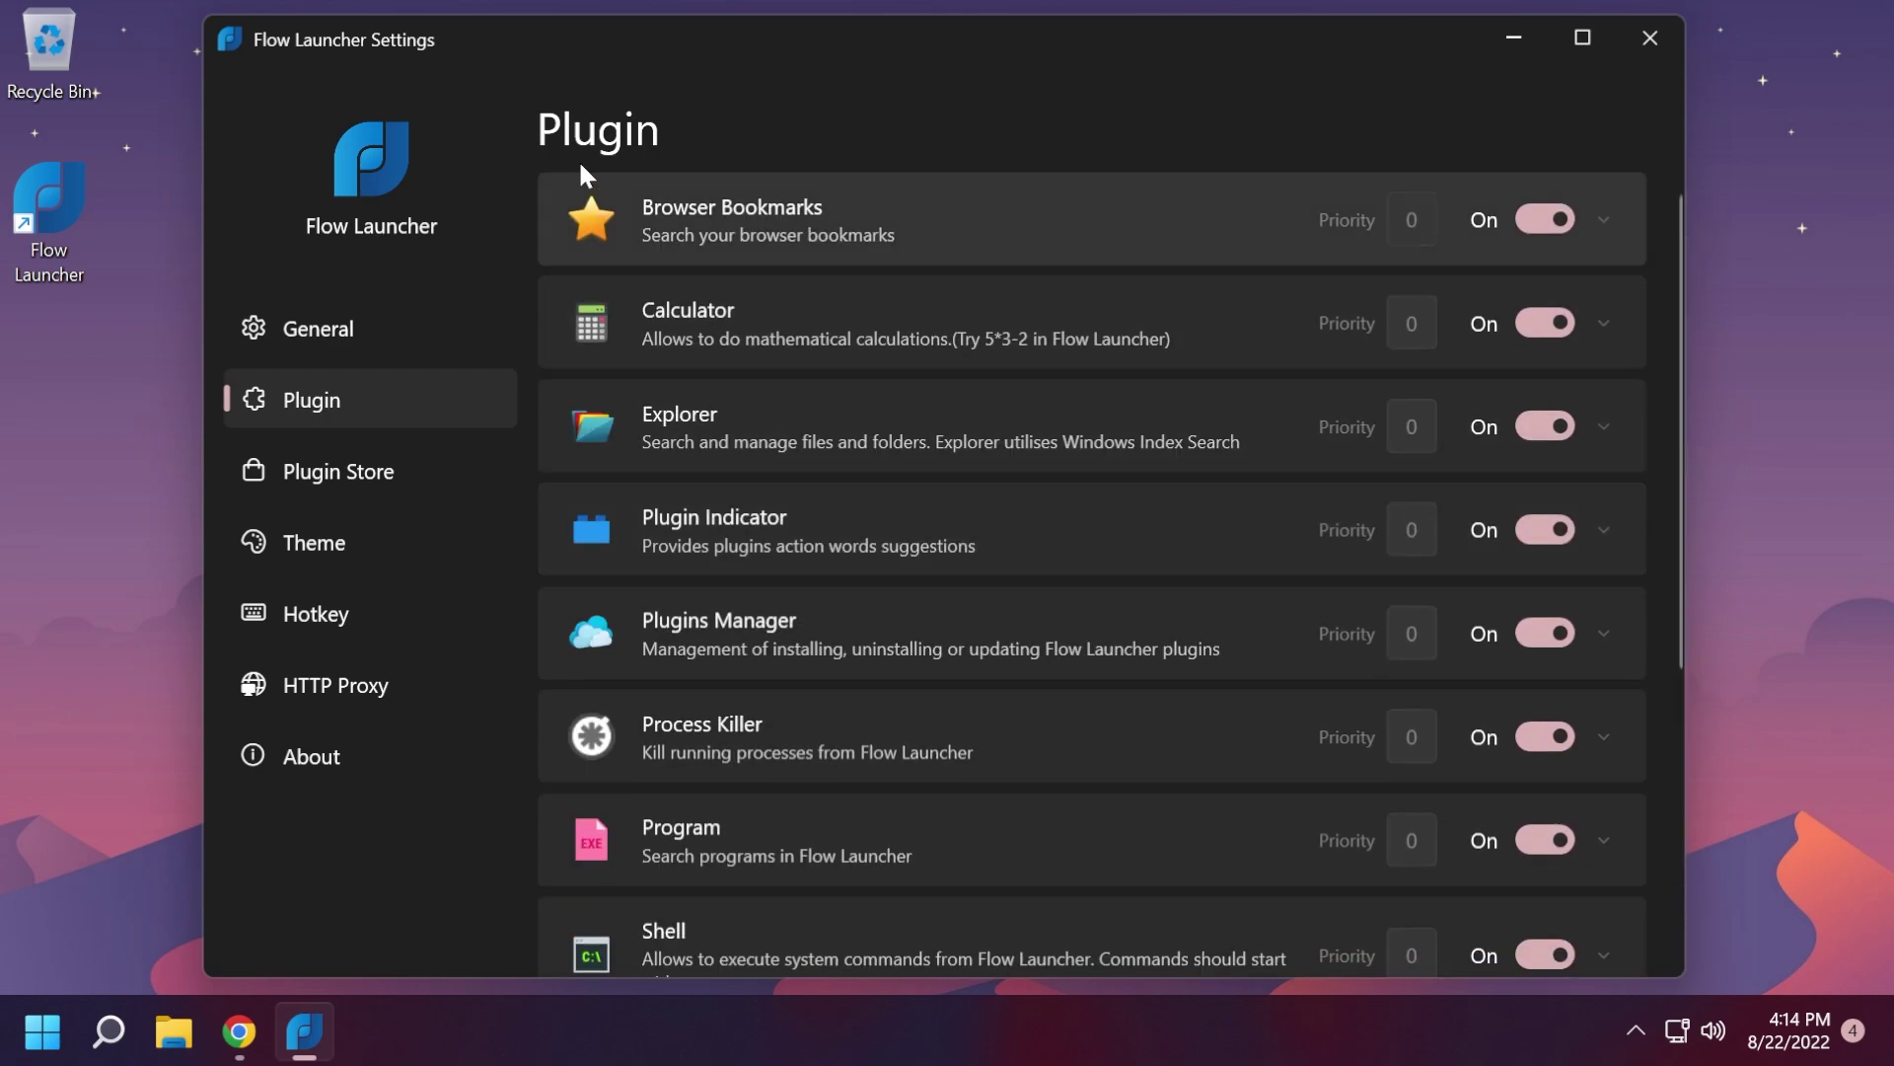
click(312, 475)
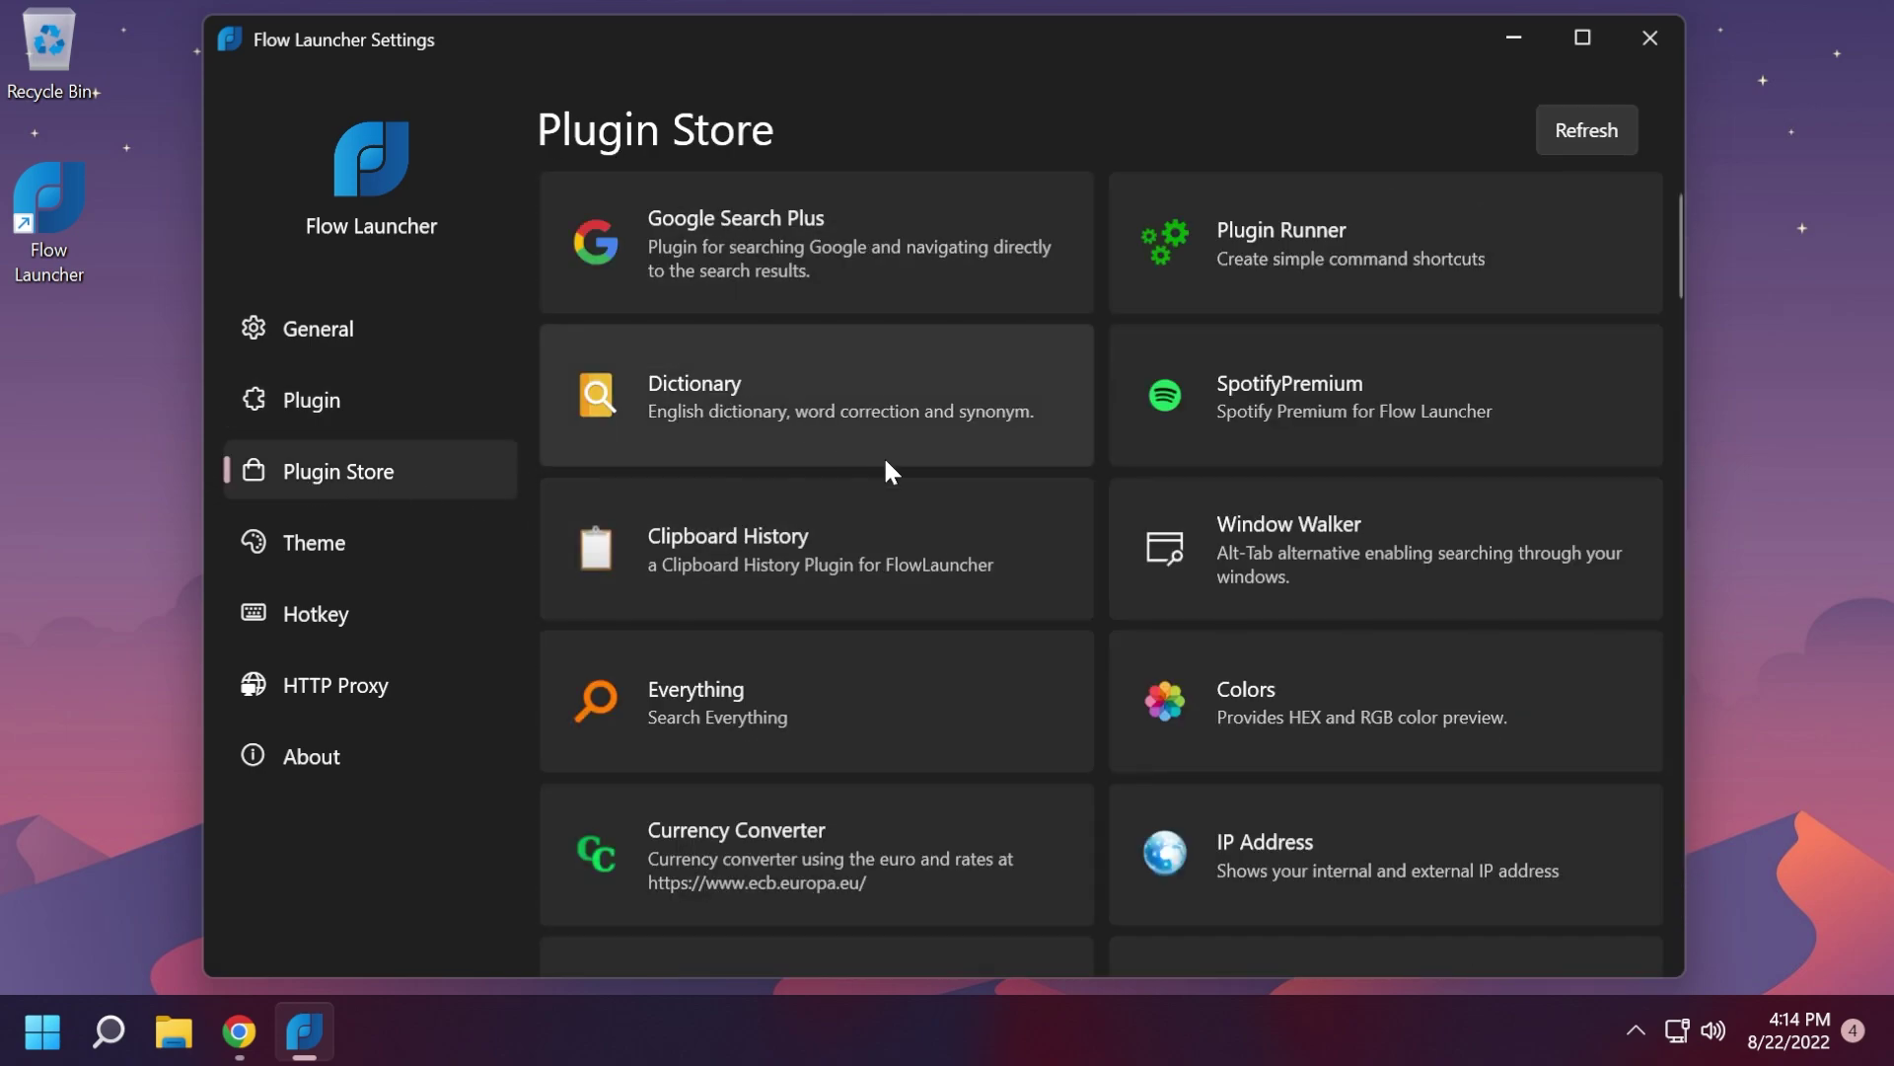
scroll(907, 523, down, 3)
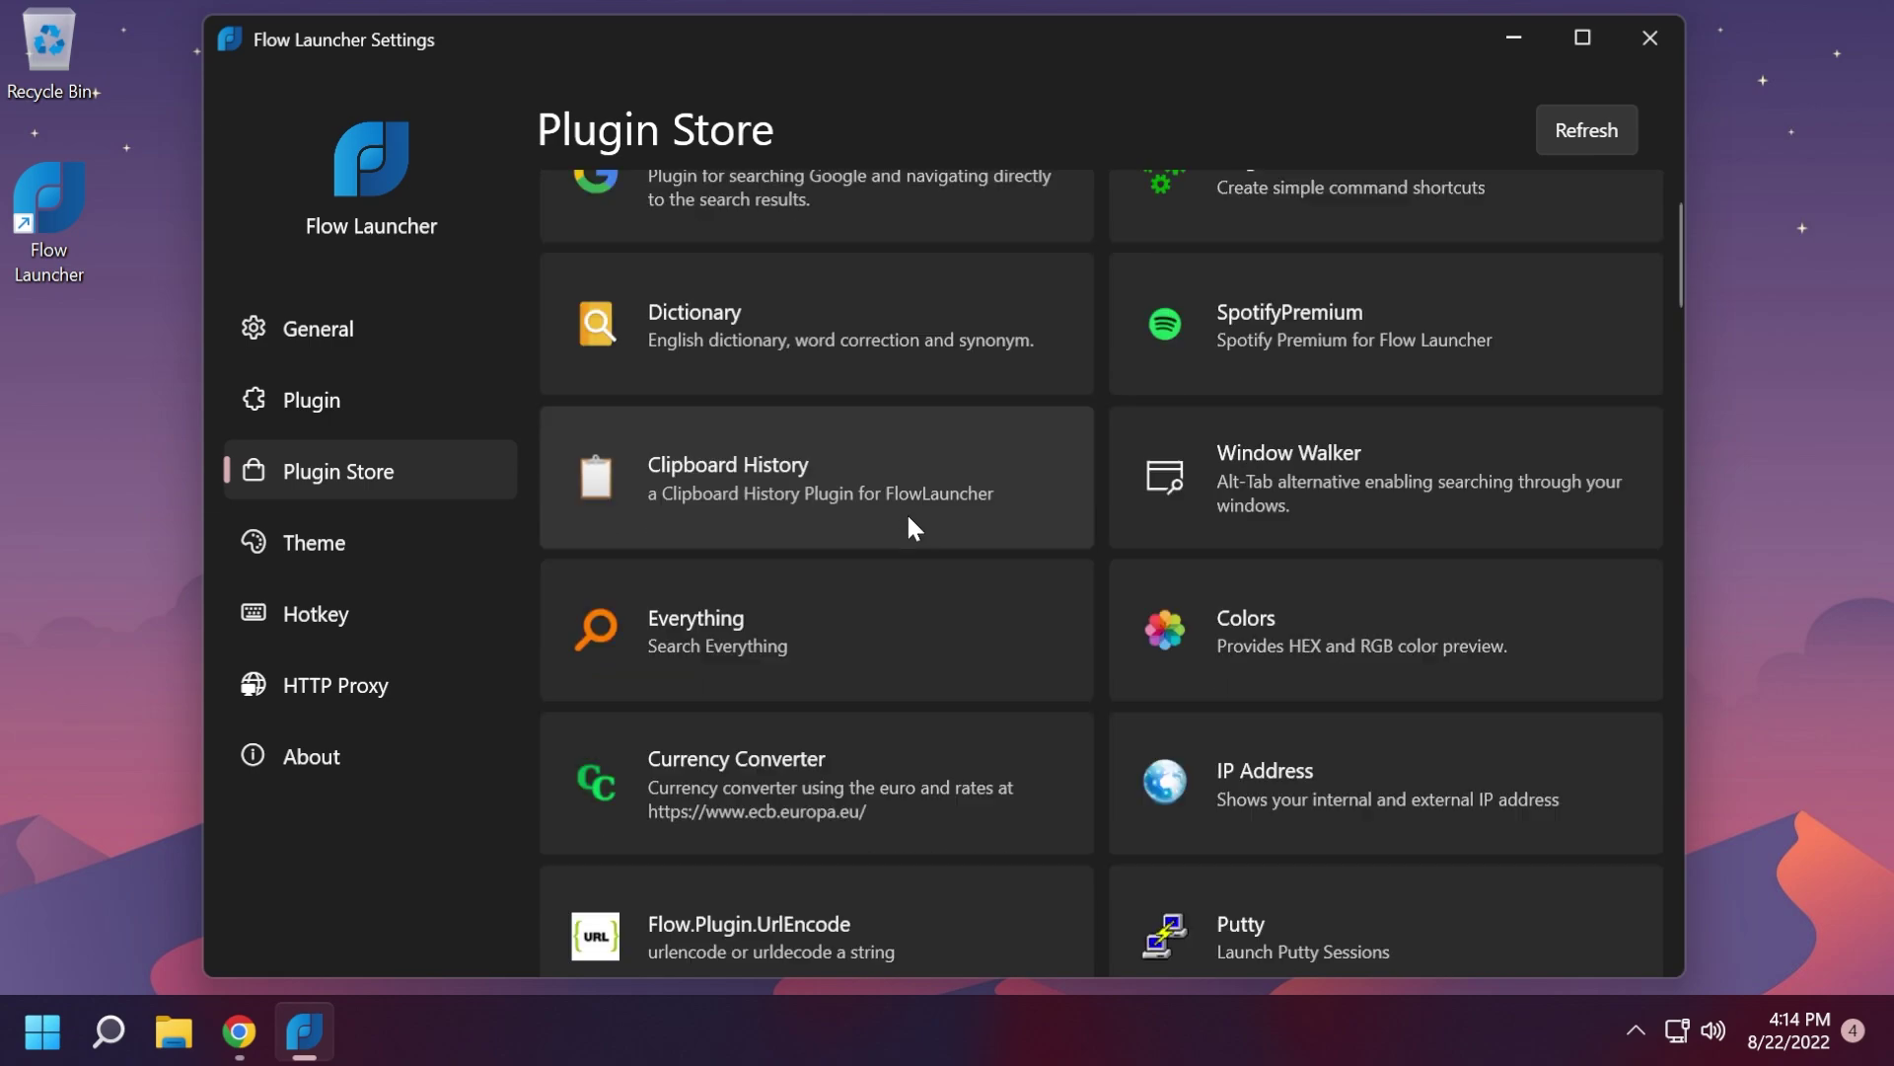
scroll(908, 524, up, 3)
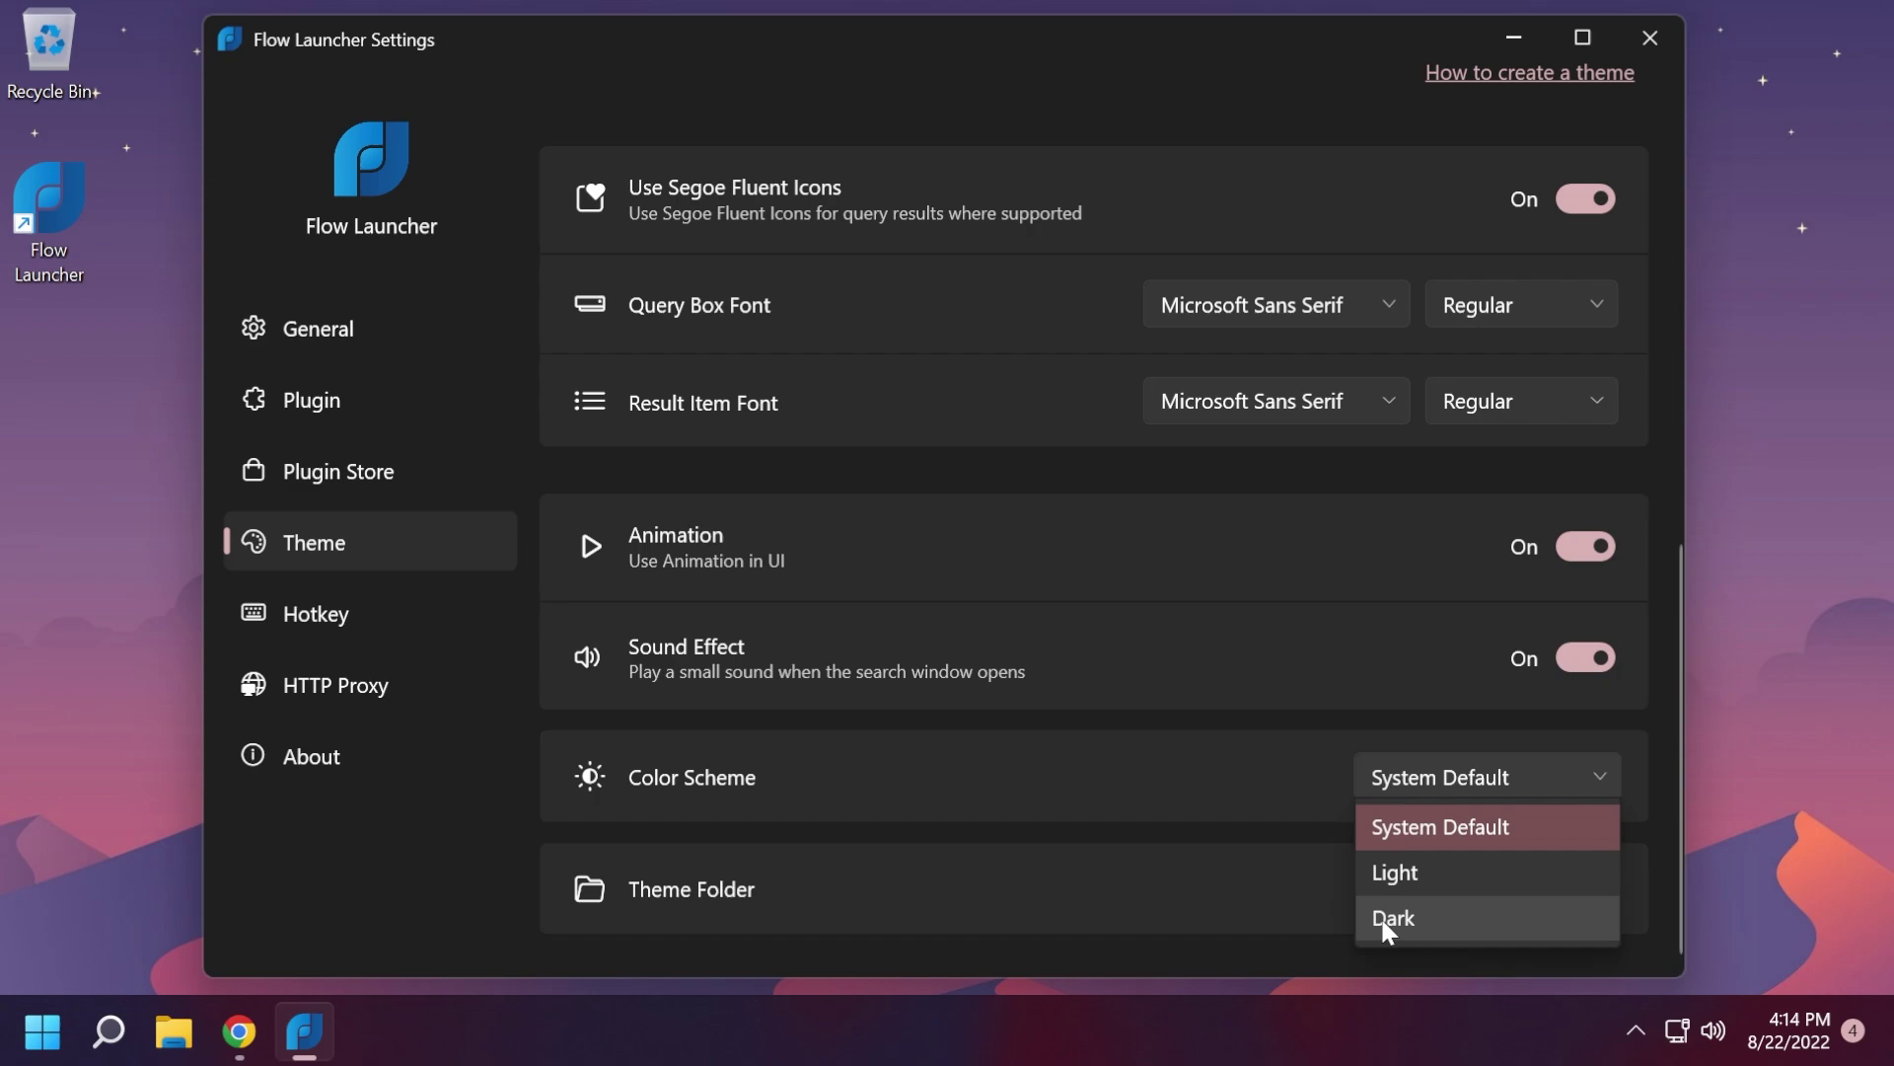
Step: Set the colour scheme to Dark, view Hotkey, HTTP Proxy and About, and check for updates
click(1378, 921)
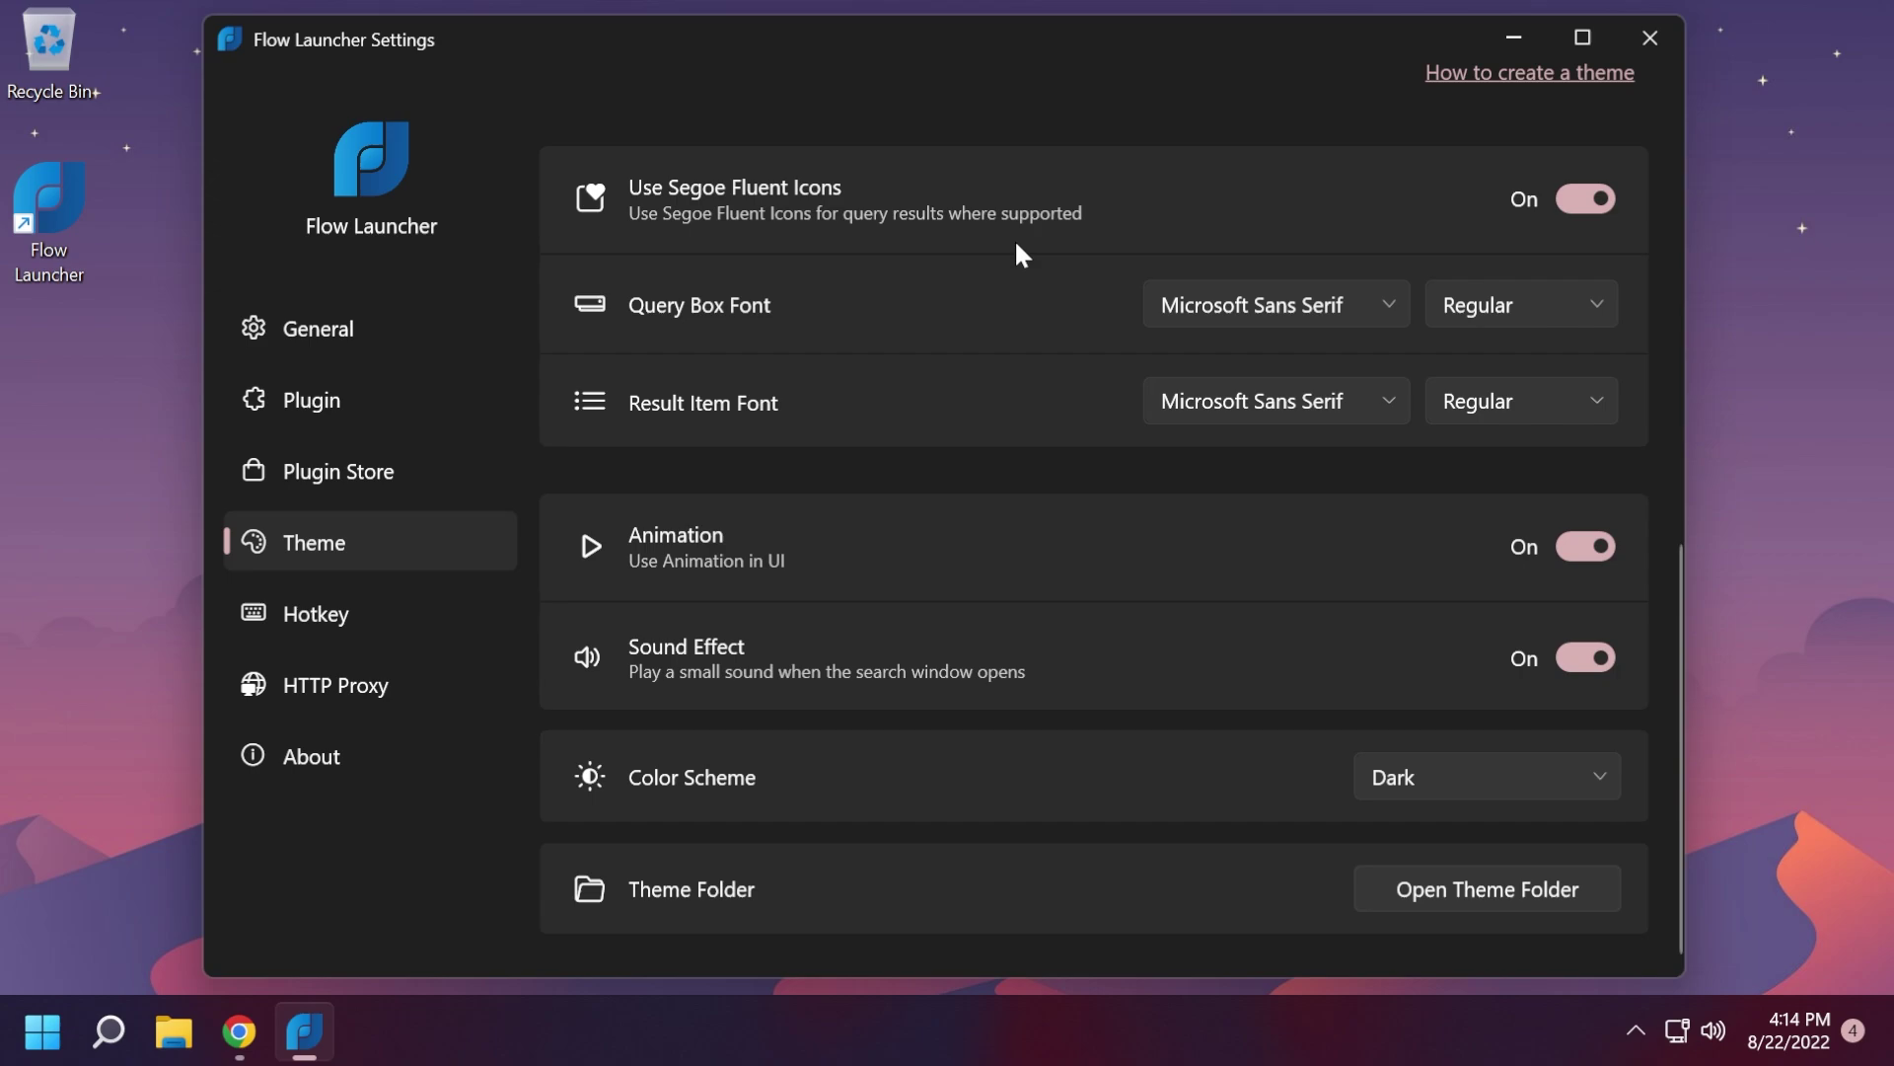
click(403, 615)
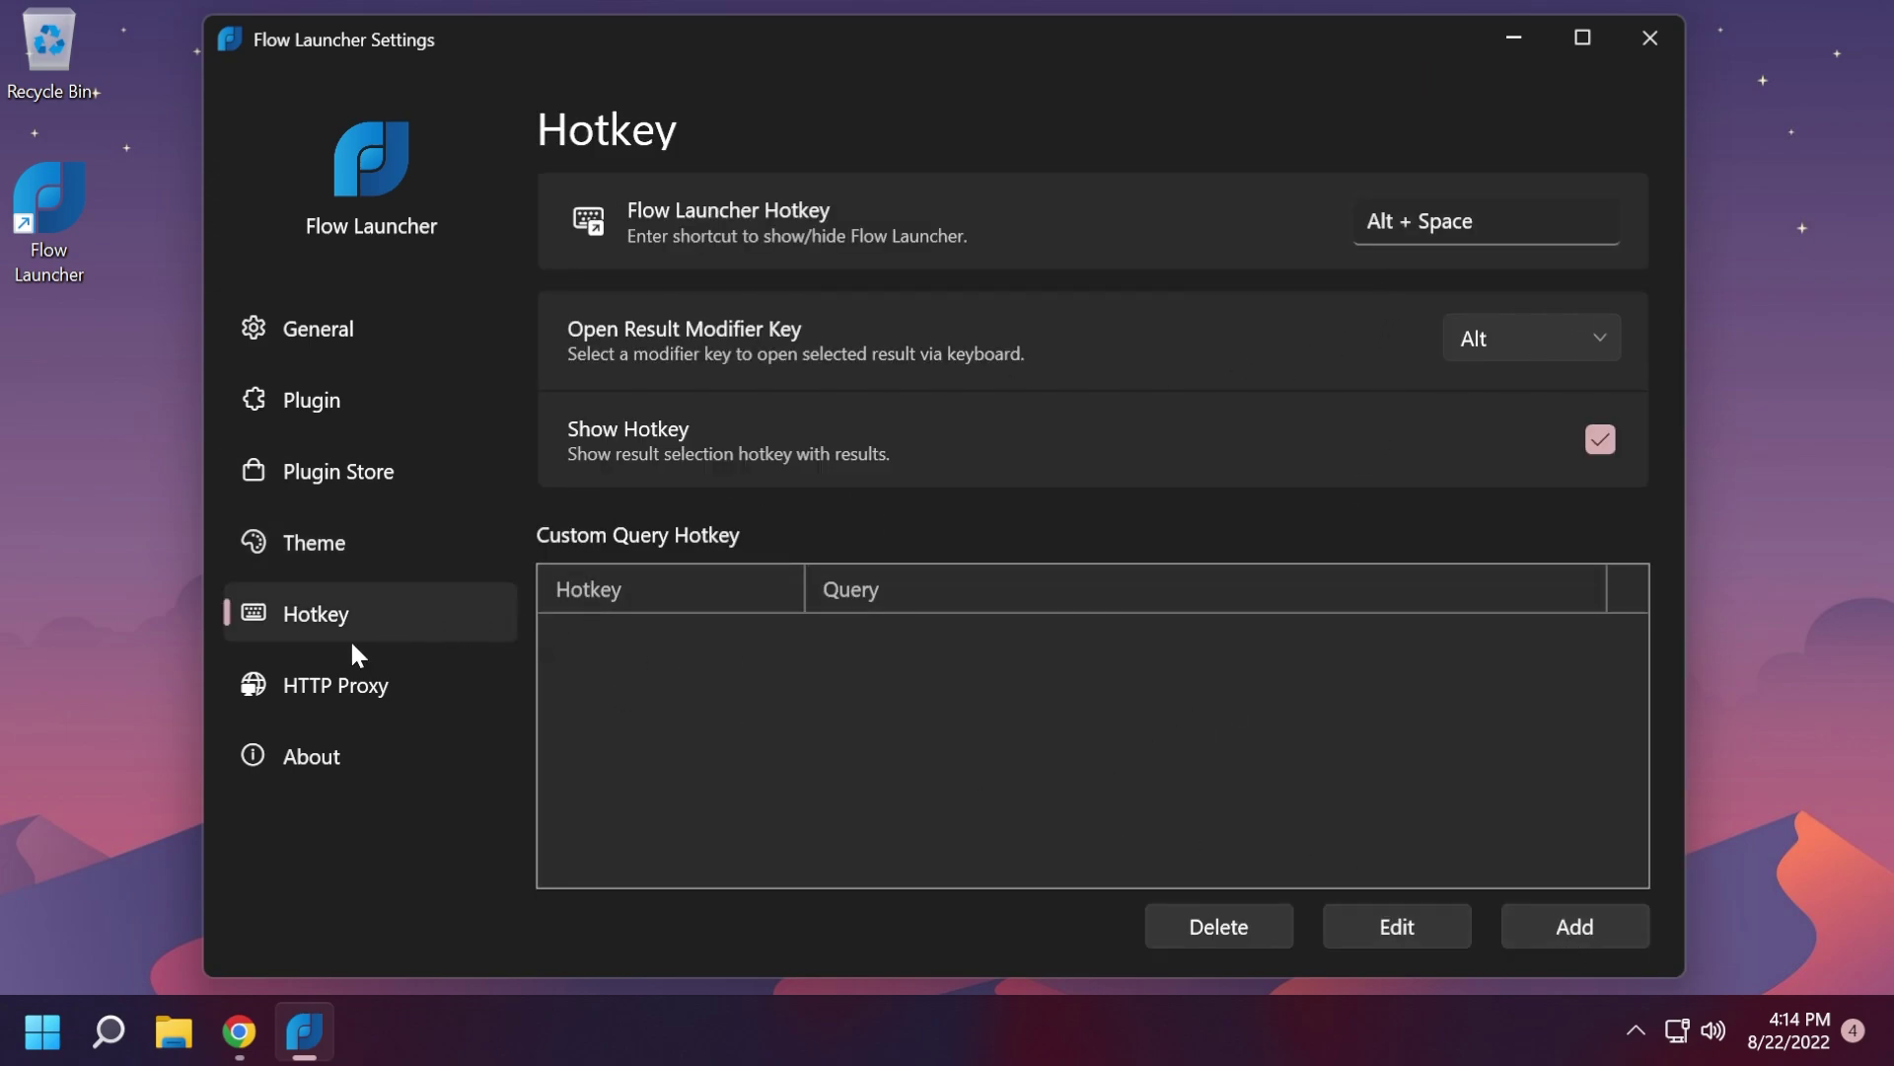
click(357, 685)
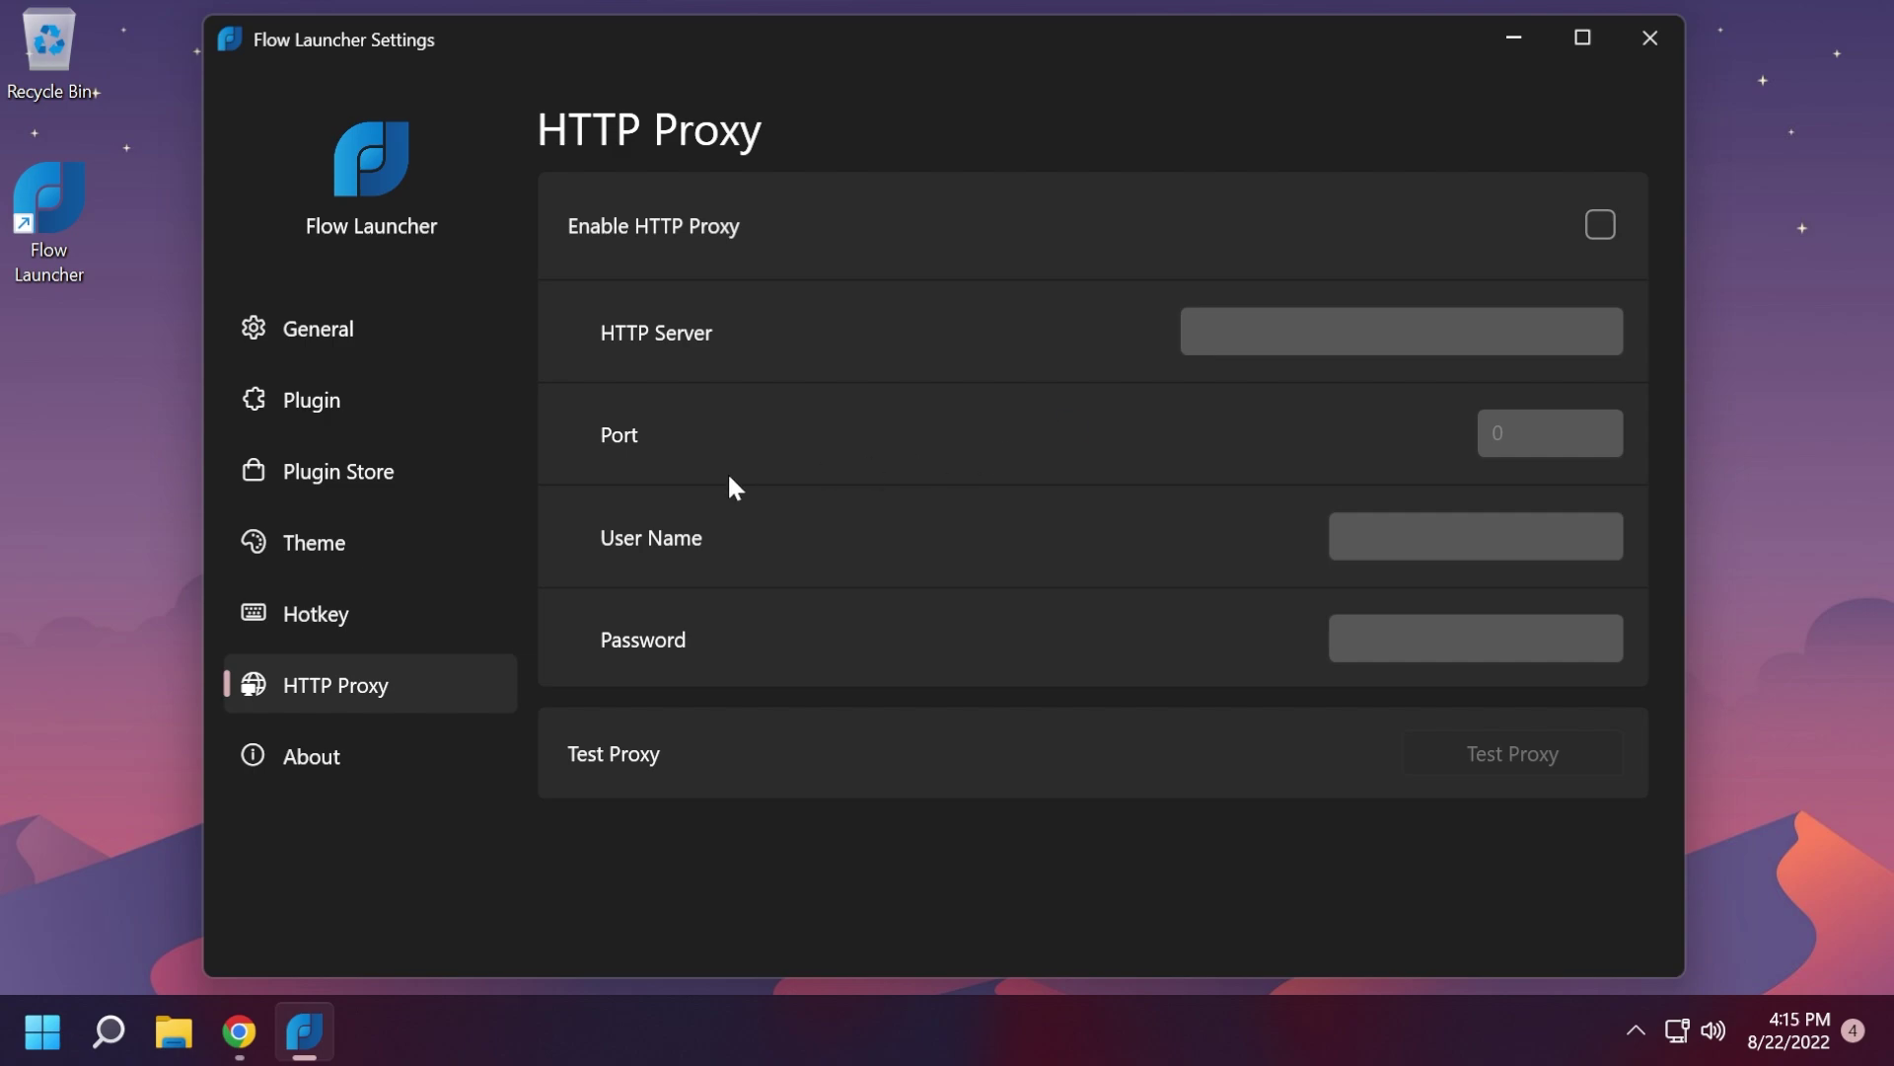
click(351, 755)
click(1438, 415)
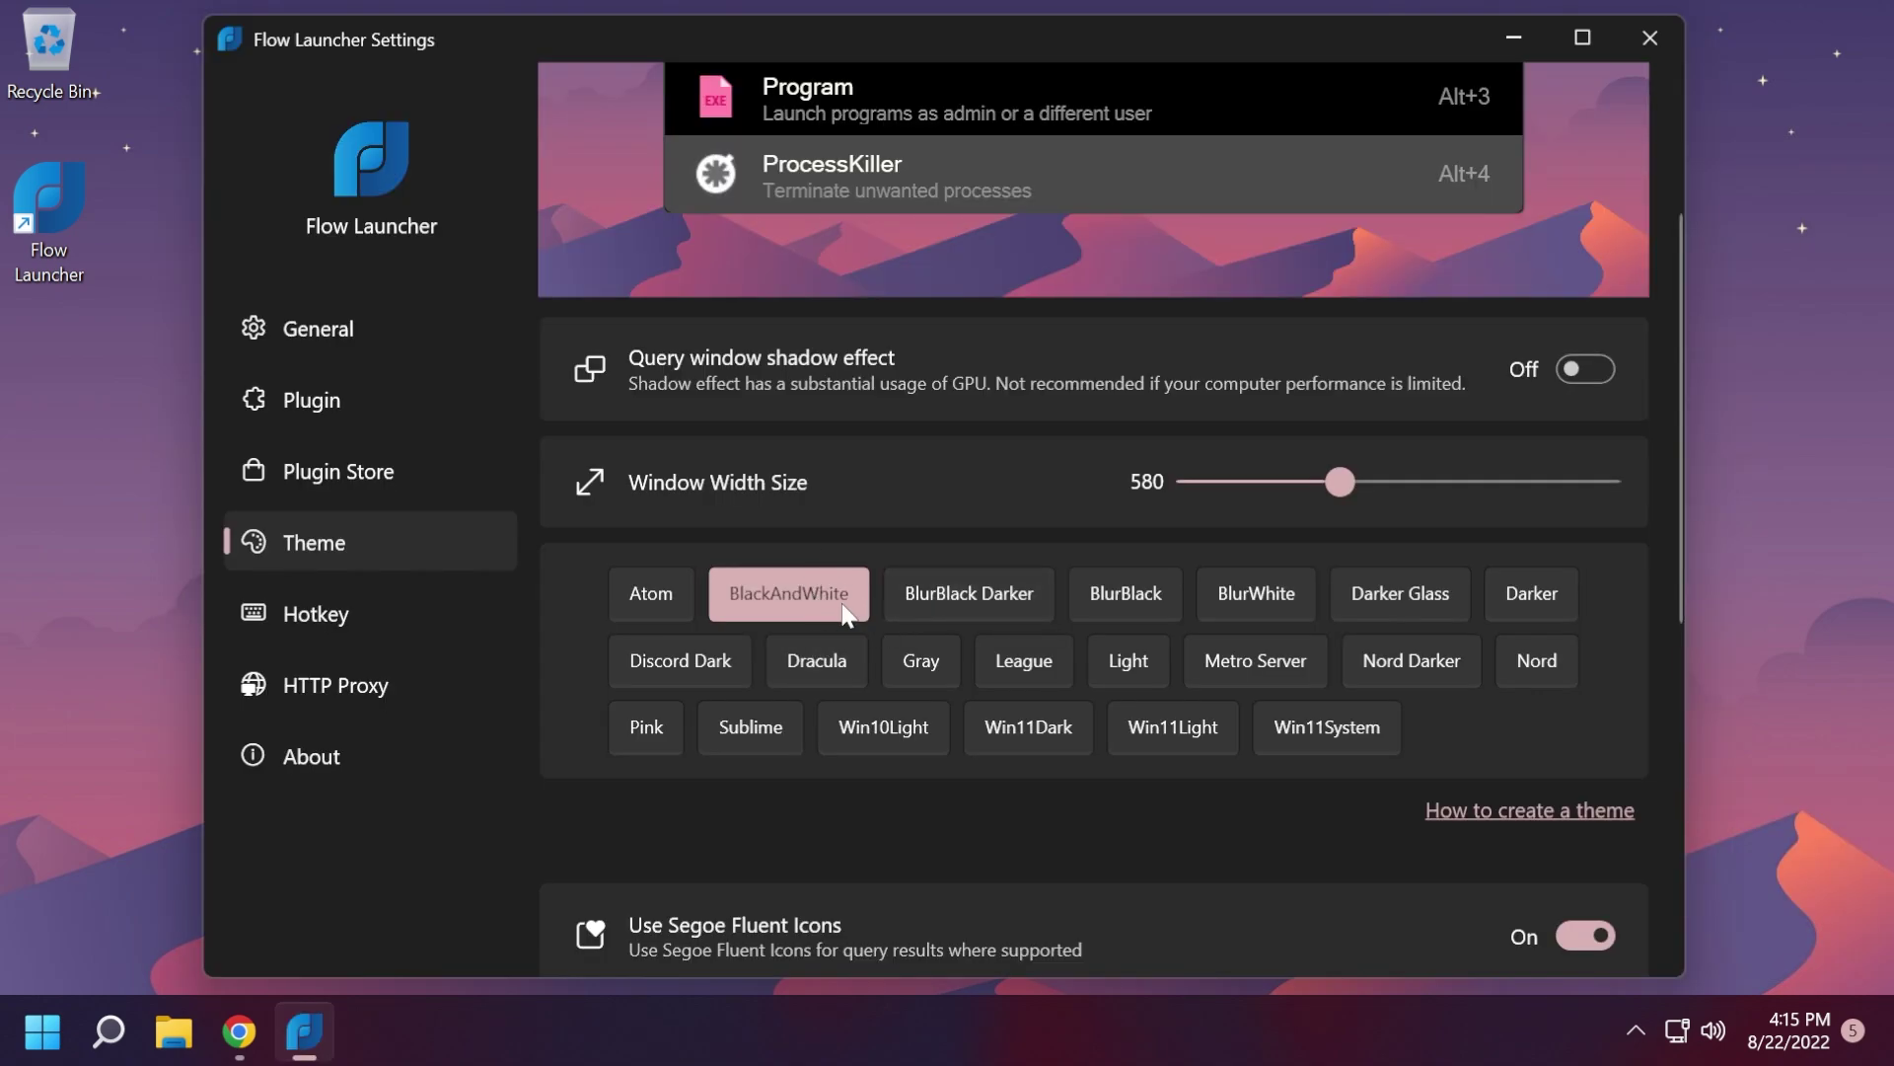
Step: Close the Flow Launcher Settings window
scroll(850, 622, up, 2)
scroll(870, 679, up, 2)
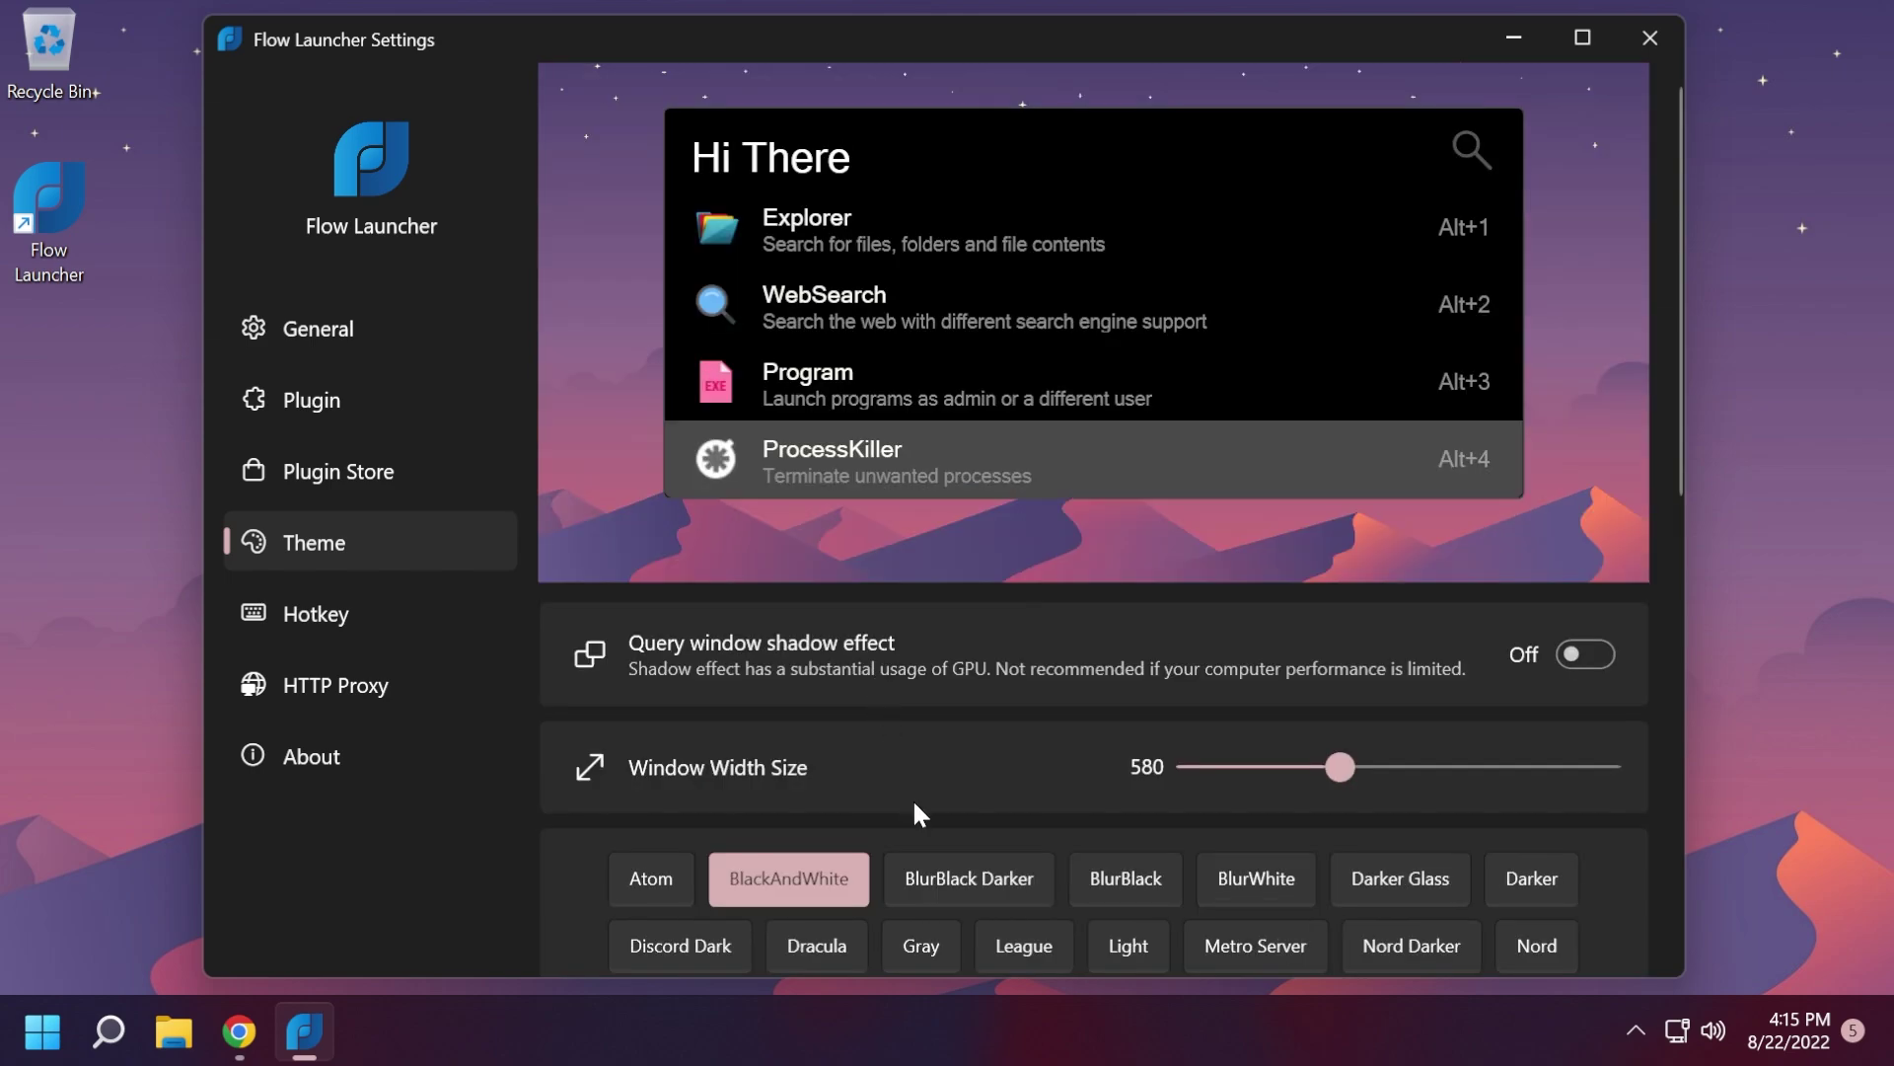
scroll(756, 883, down, 3)
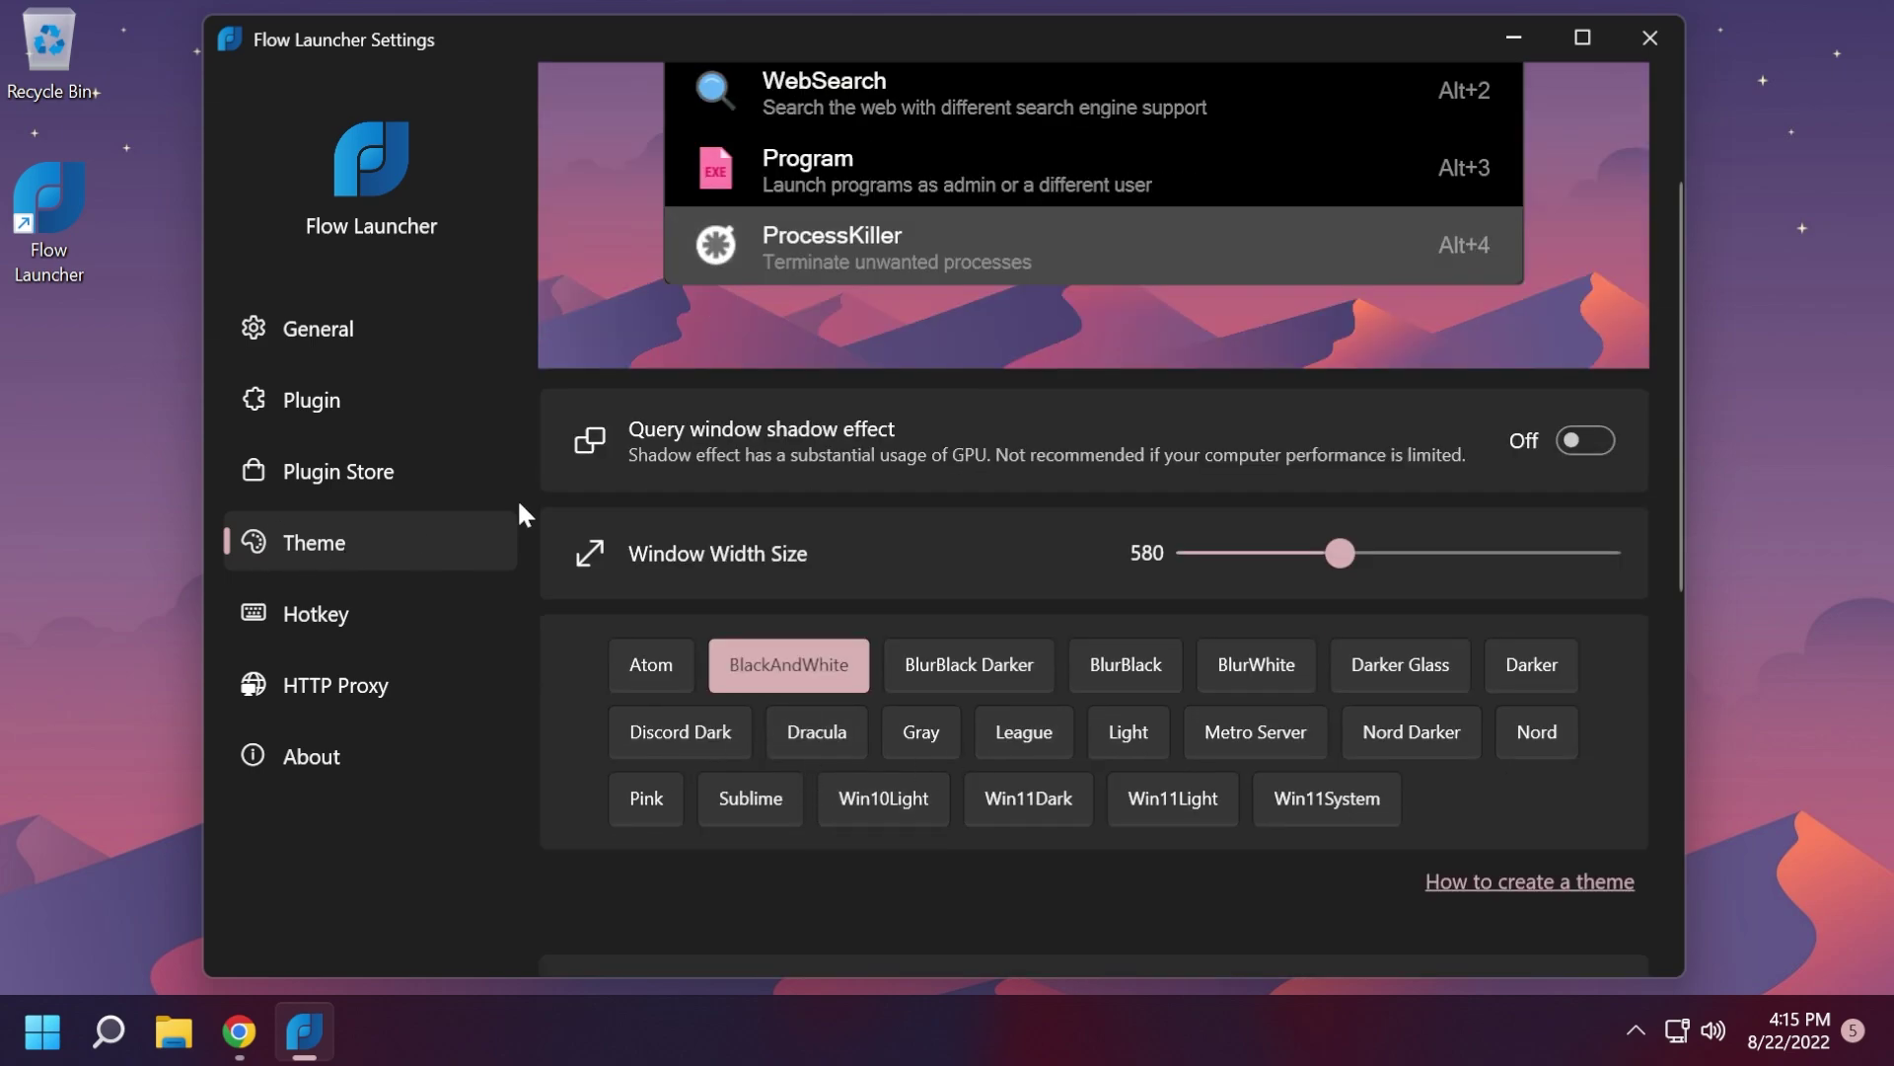
click(1643, 43)
Step: Type 'edger' in the black-themed search bar, clear it, and dismiss the bar
key(alt+space)
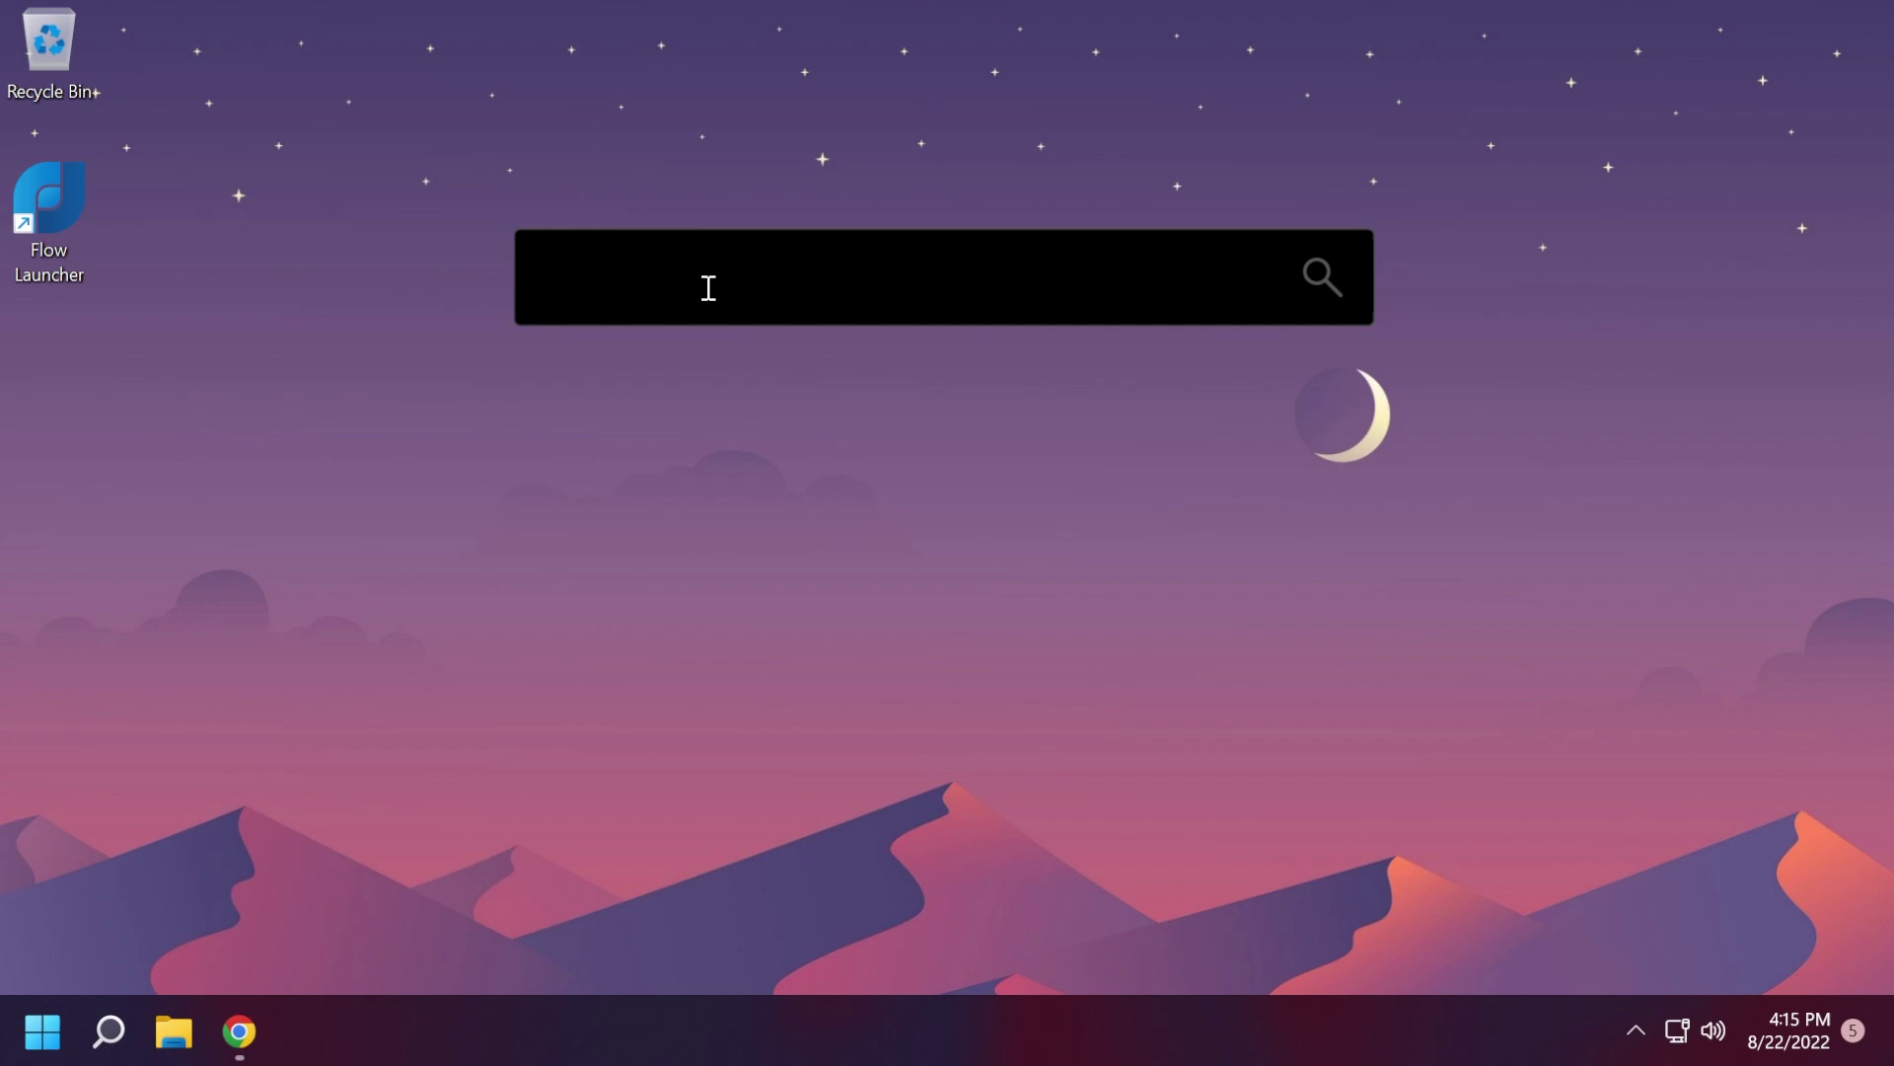
text(edger)
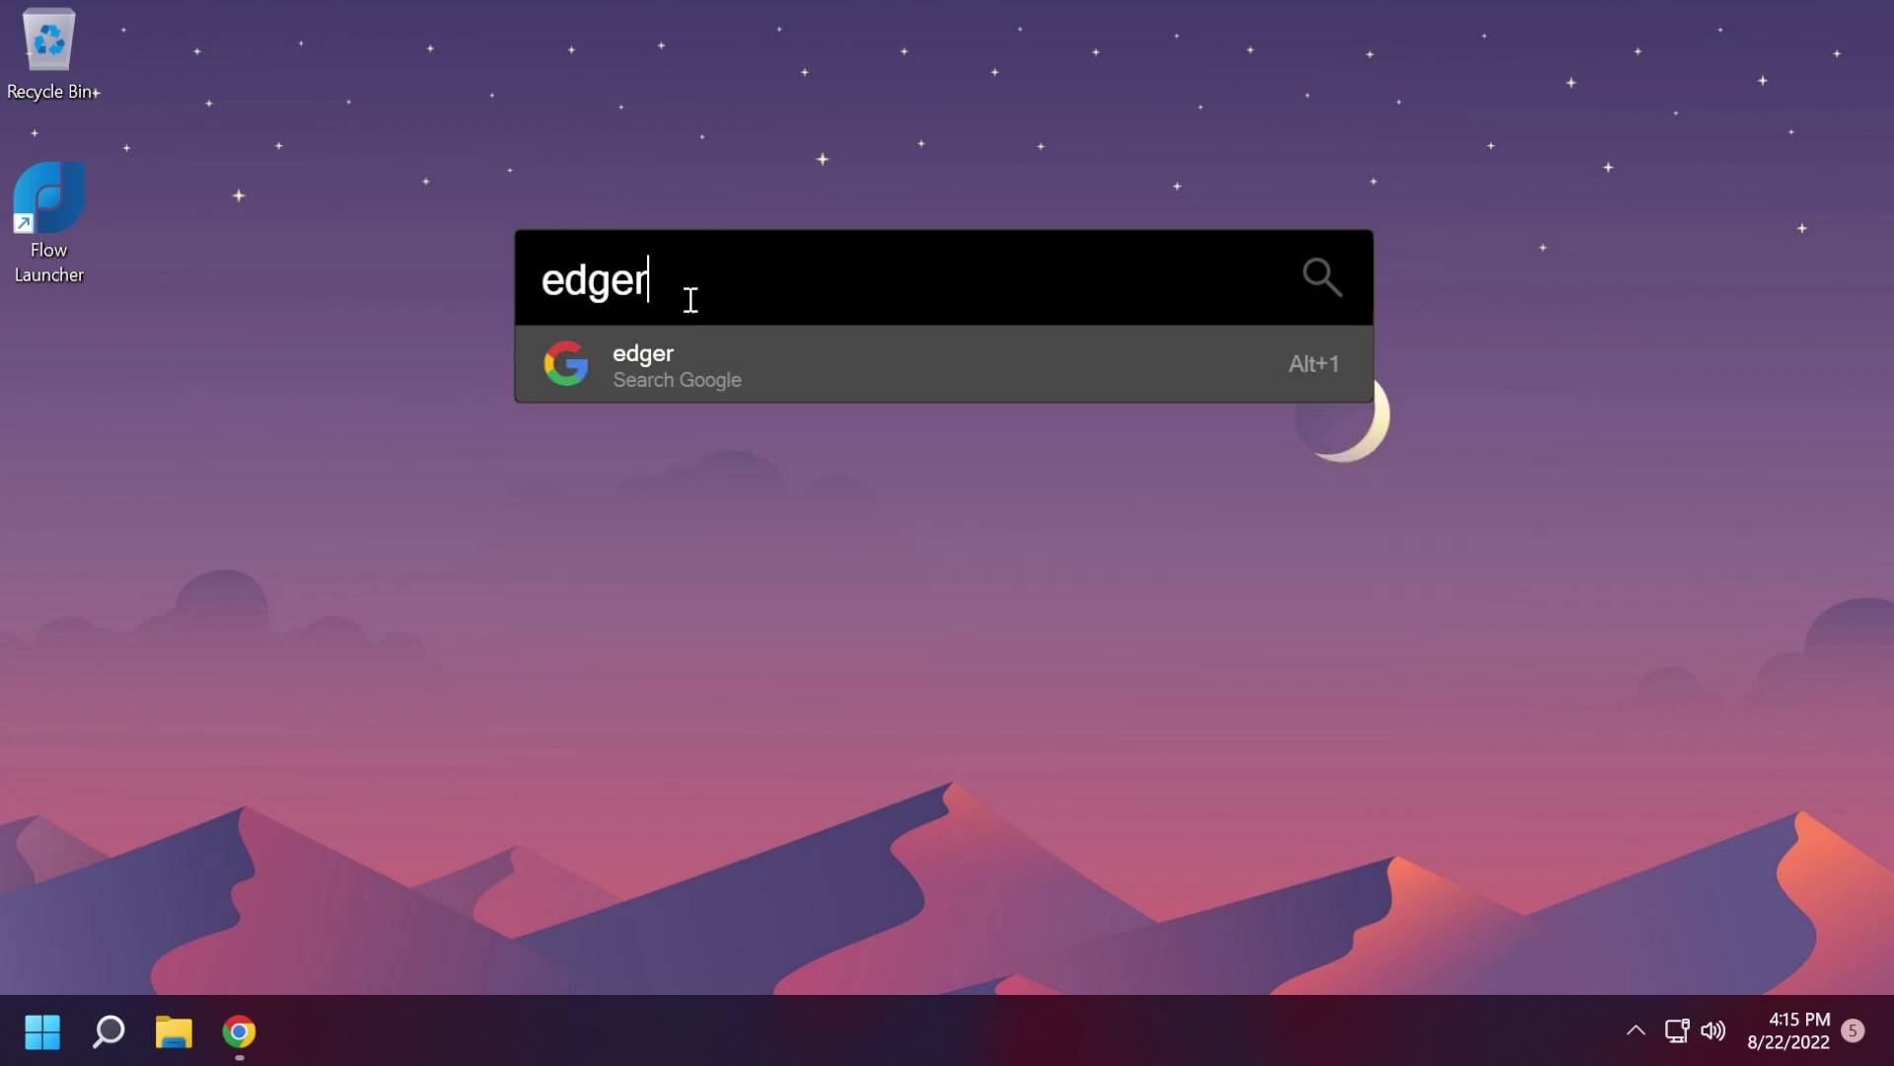
key(ctrl+a)
key(BackSpace)
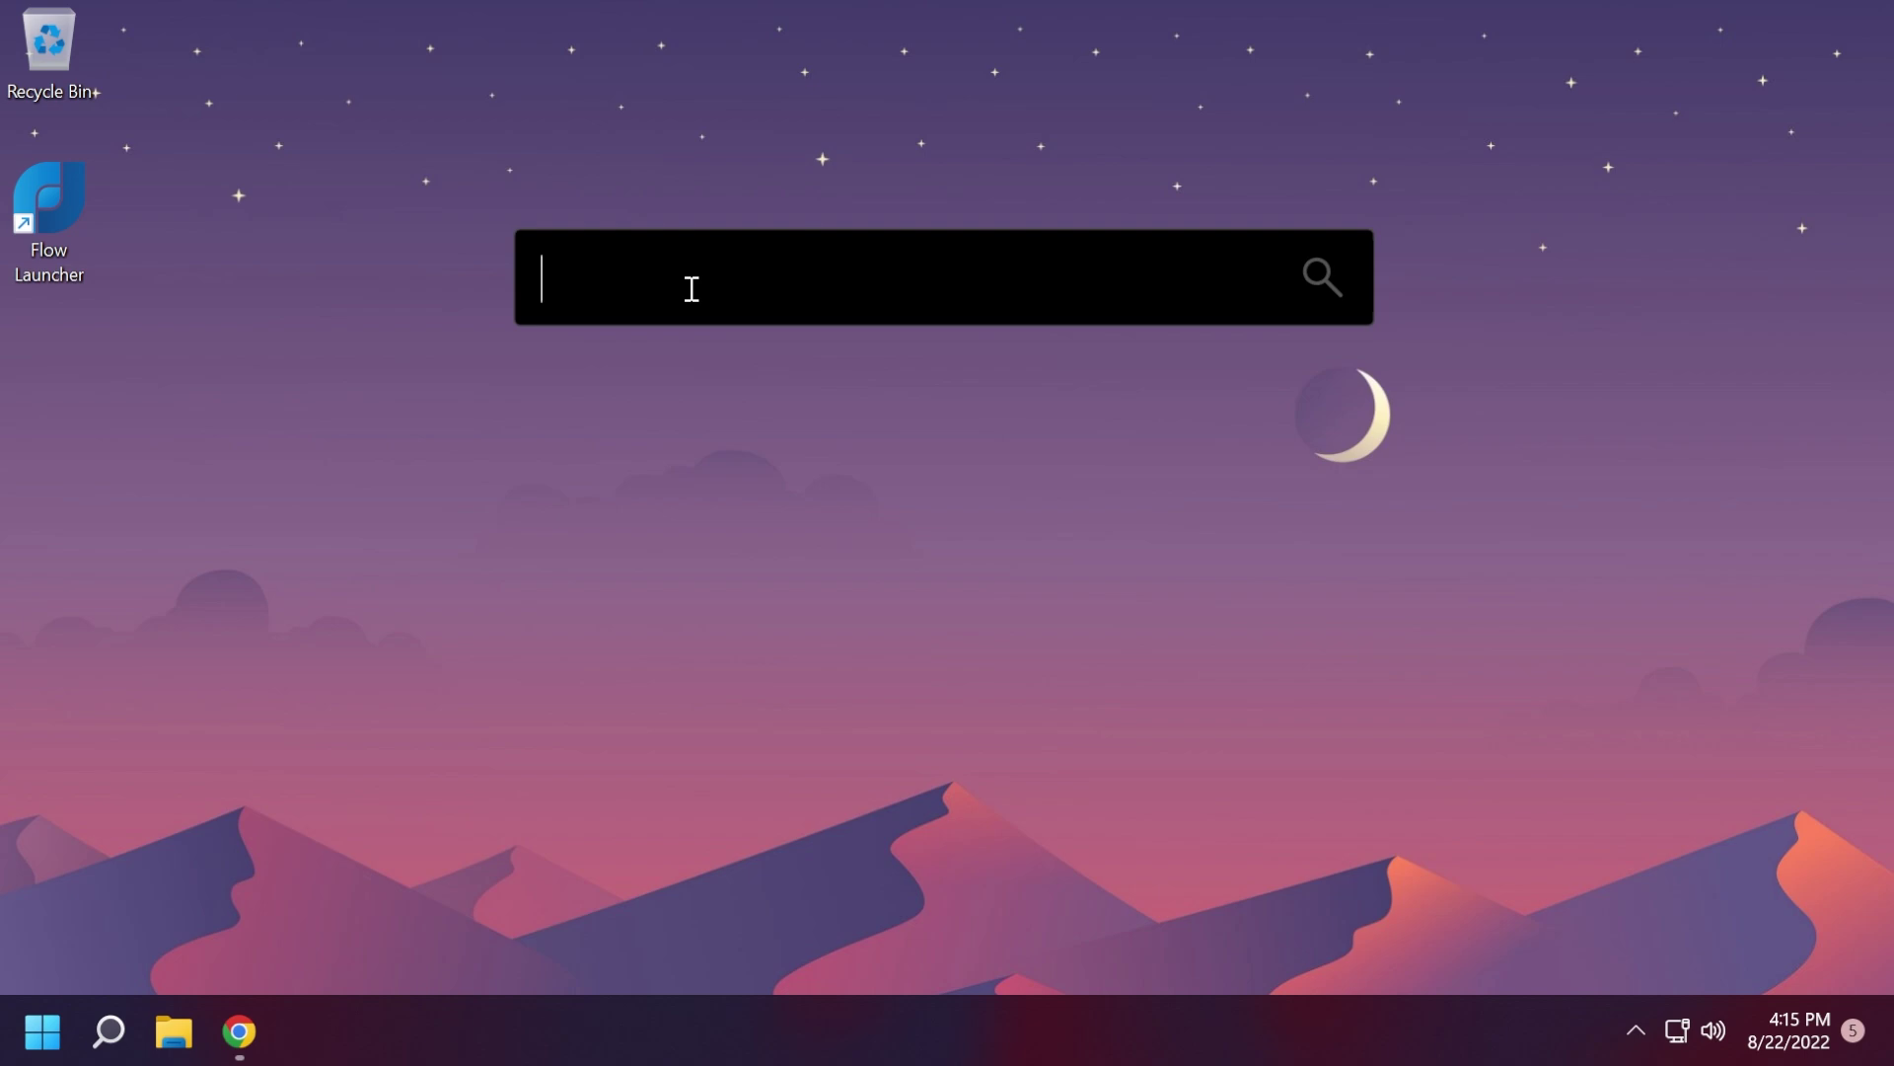
click(757, 533)
Step: Open and close the Start menu, then bring up the empty search bar again
key(super)
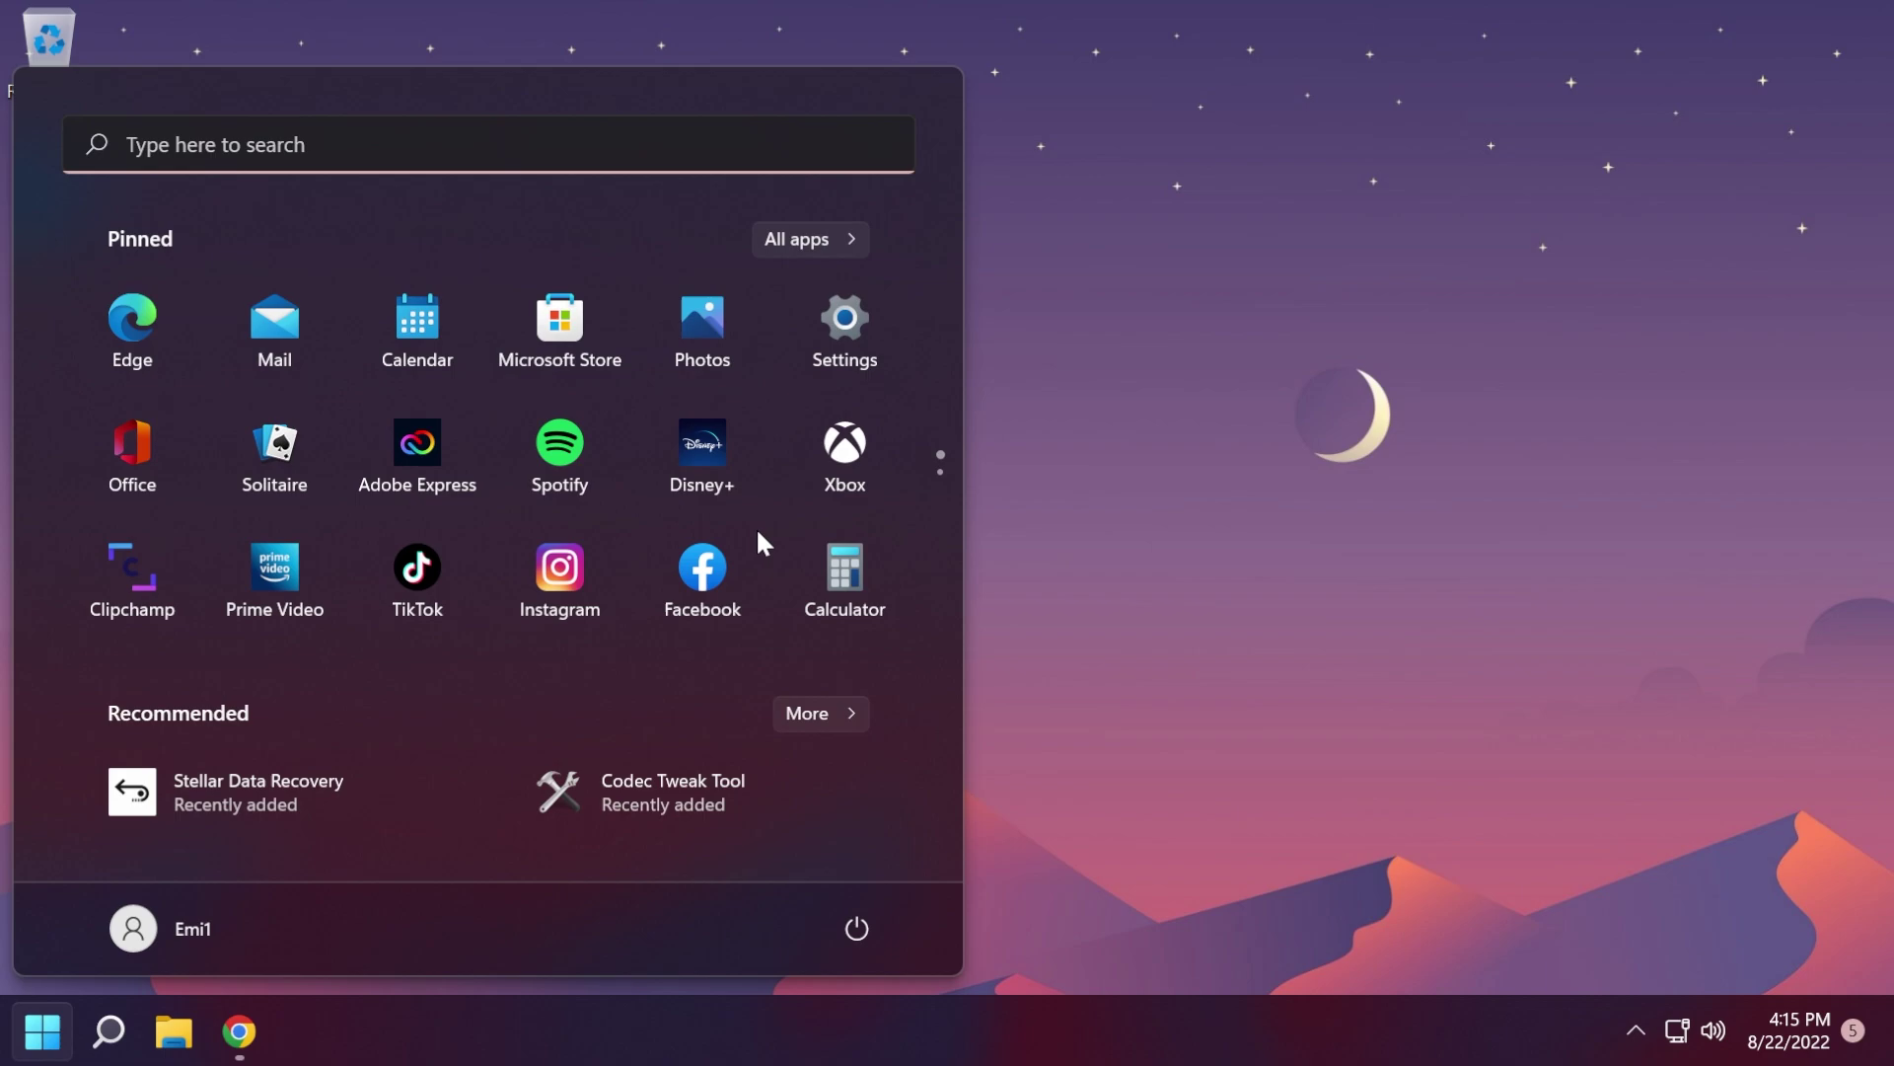
key(super)
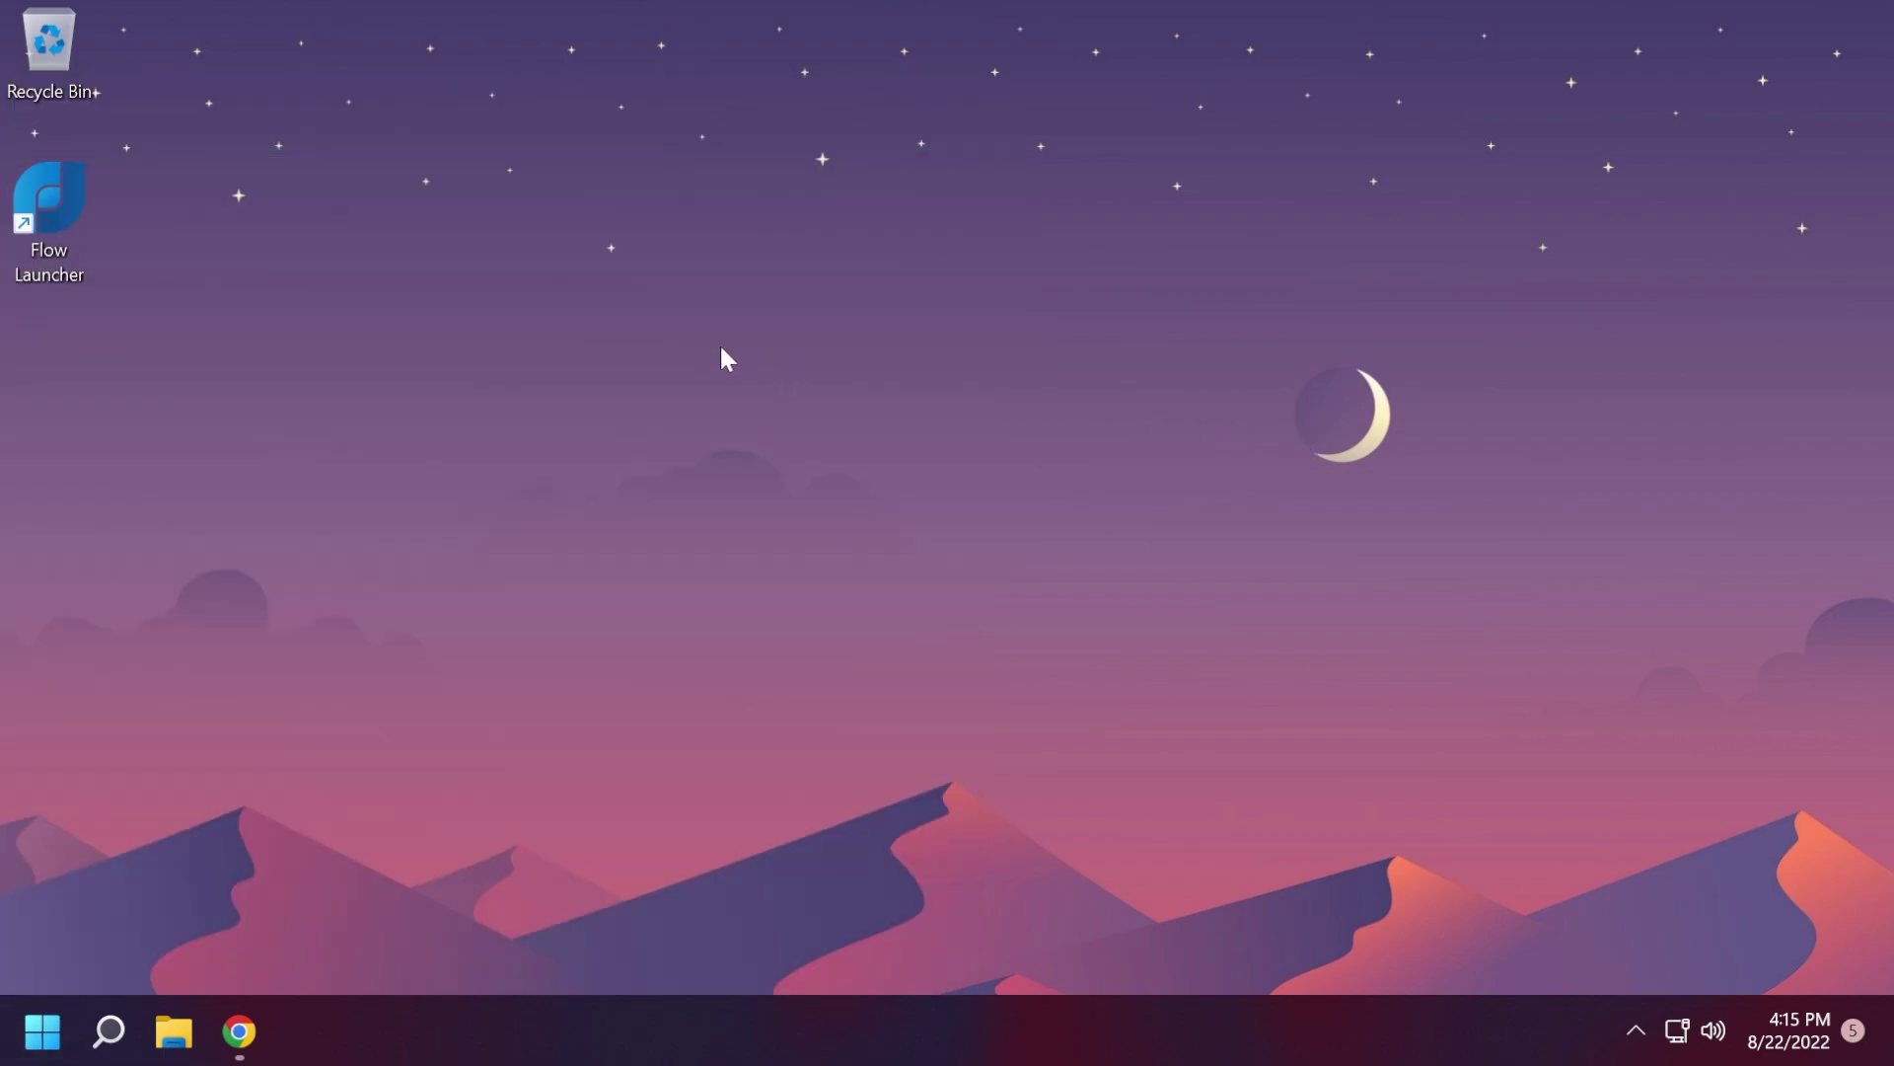
key(alt+space)
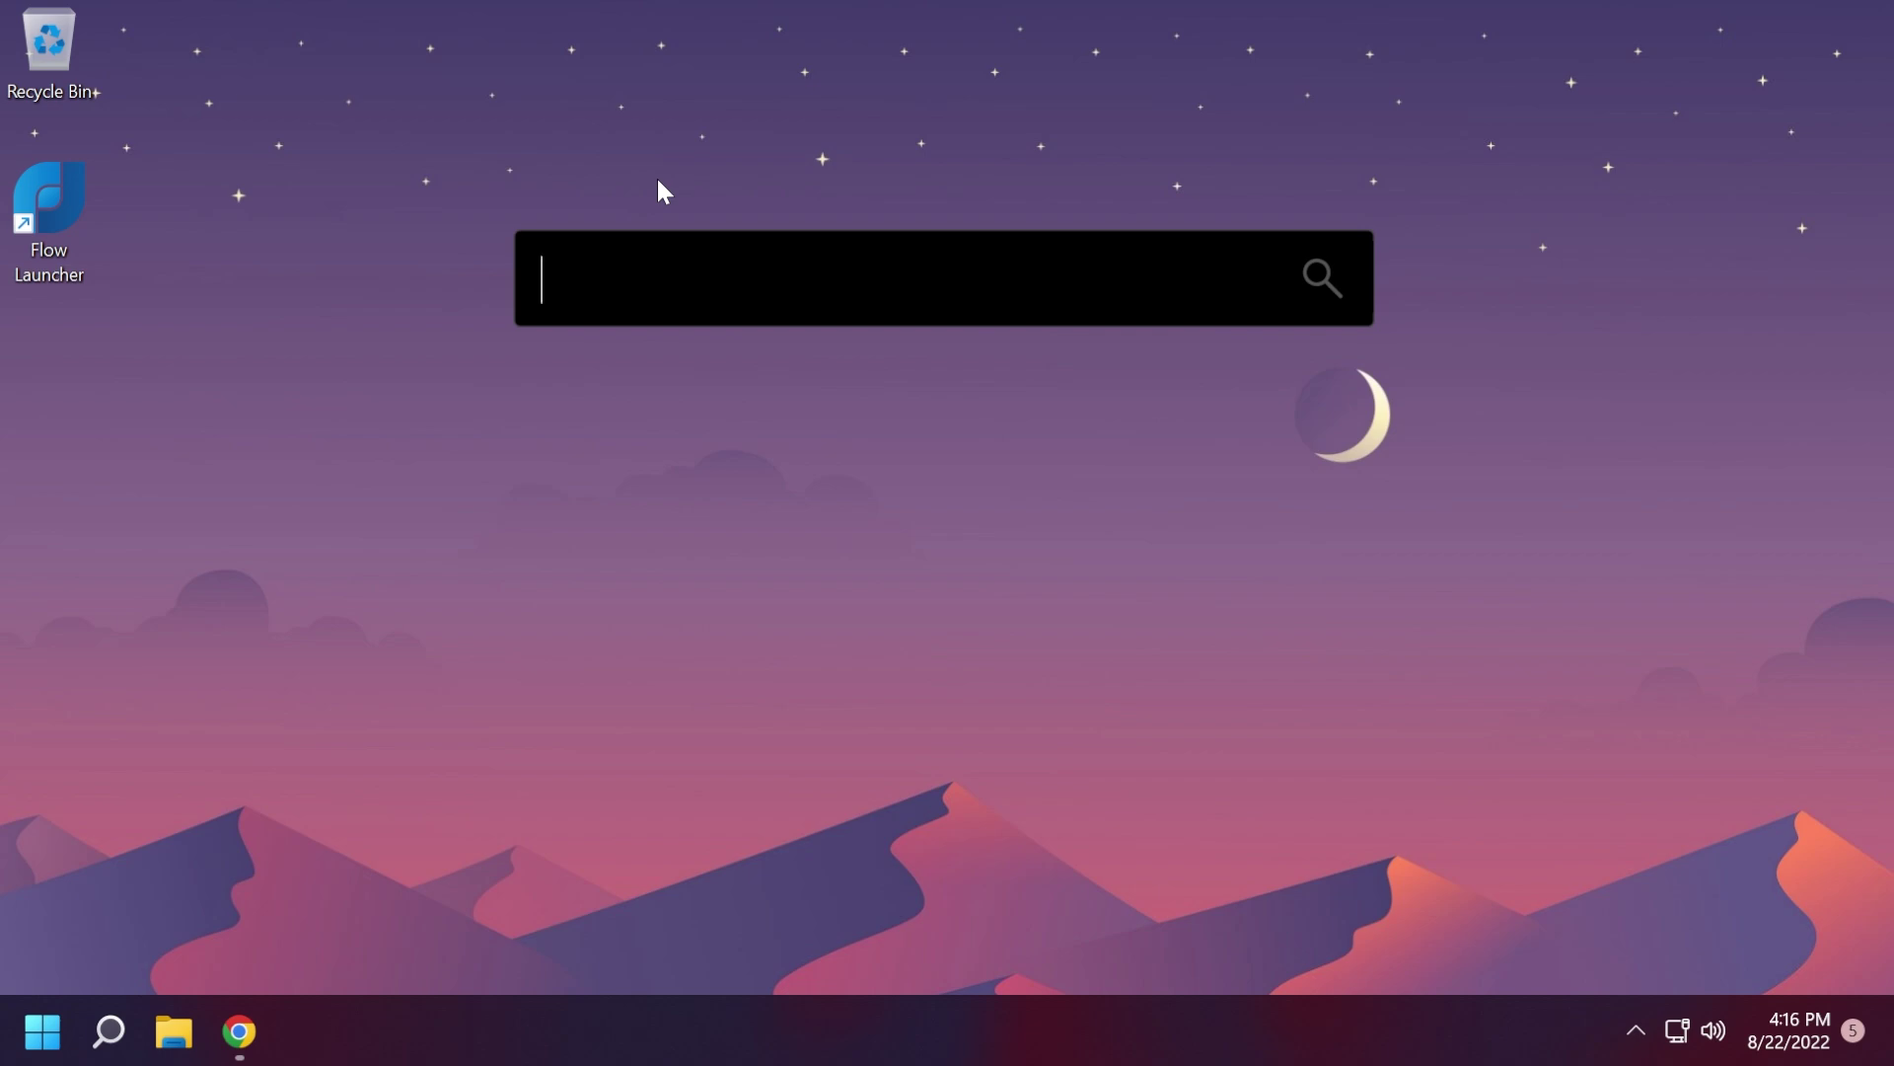
Step: Search 'user' in Flow Launcher, browse the account and Control Panel results, then clear the query
text(user)
scroll(859, 508, down, 5)
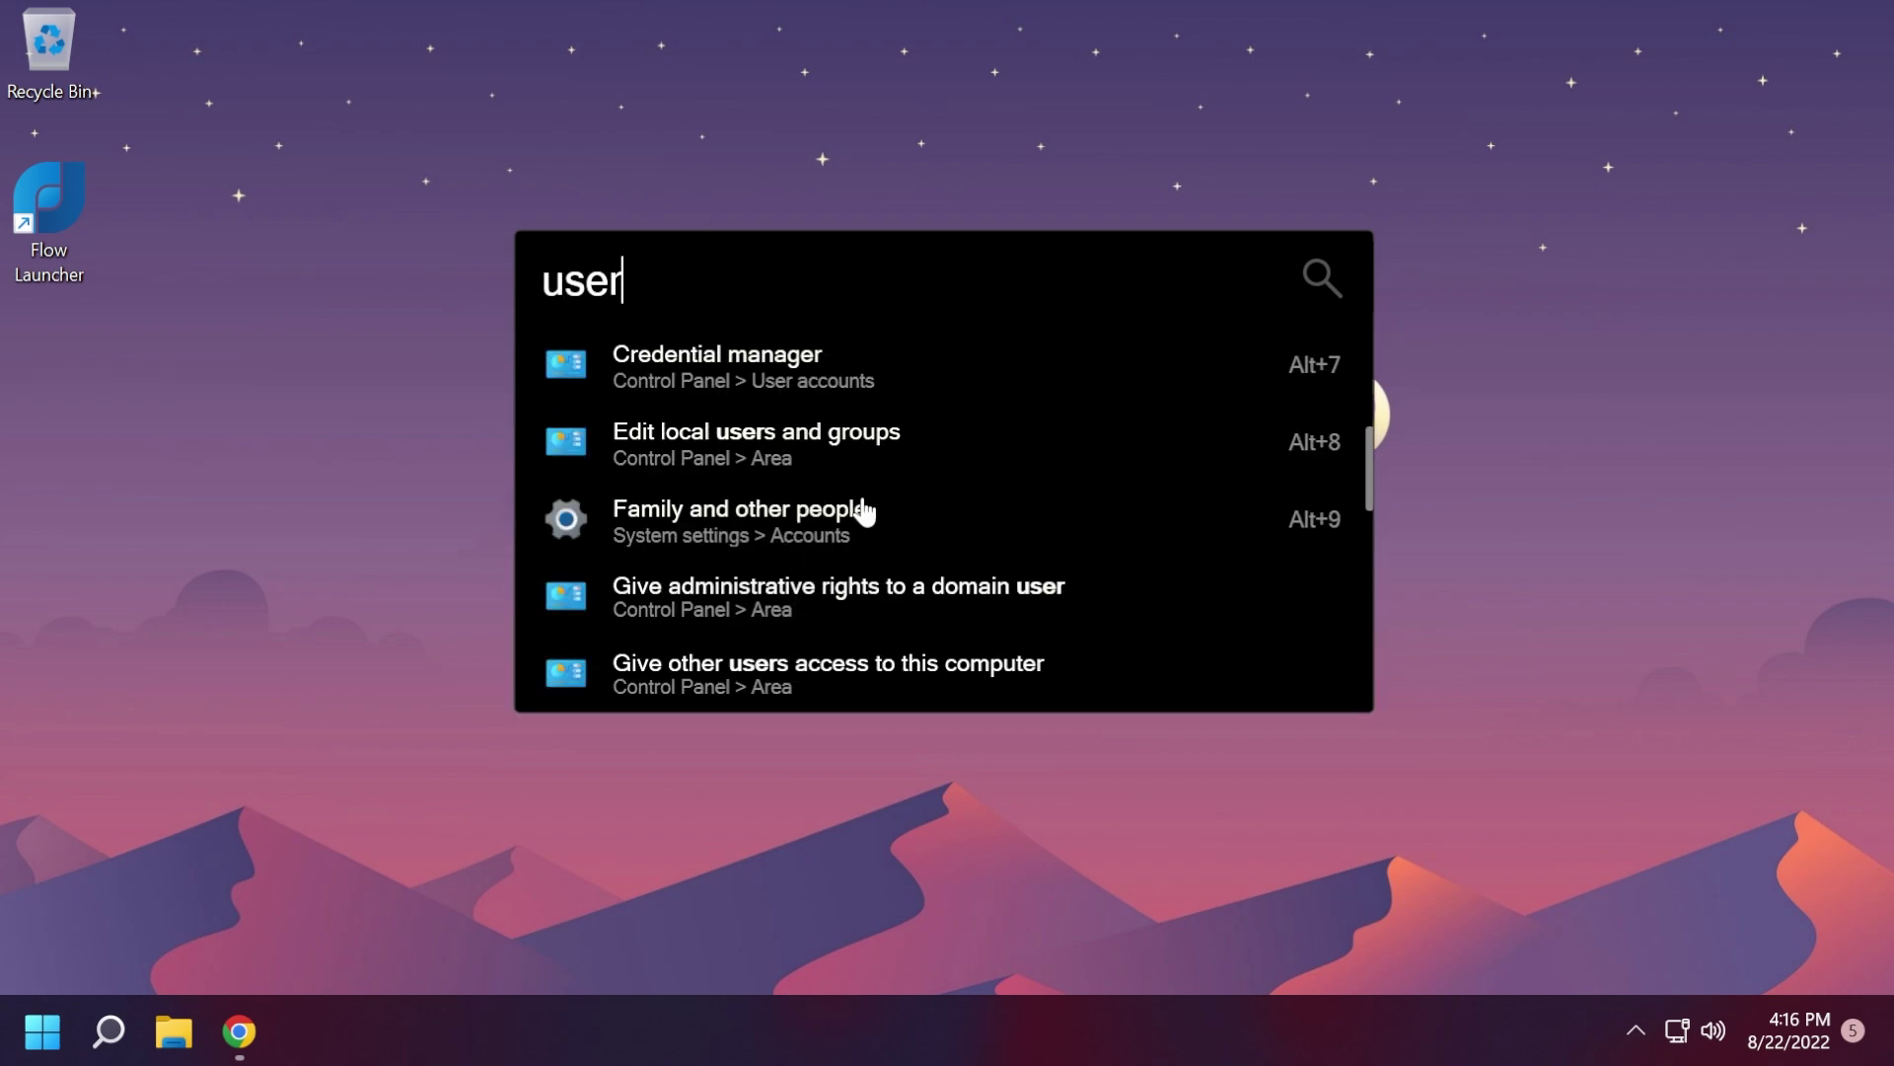
scroll(859, 507, up, 5)
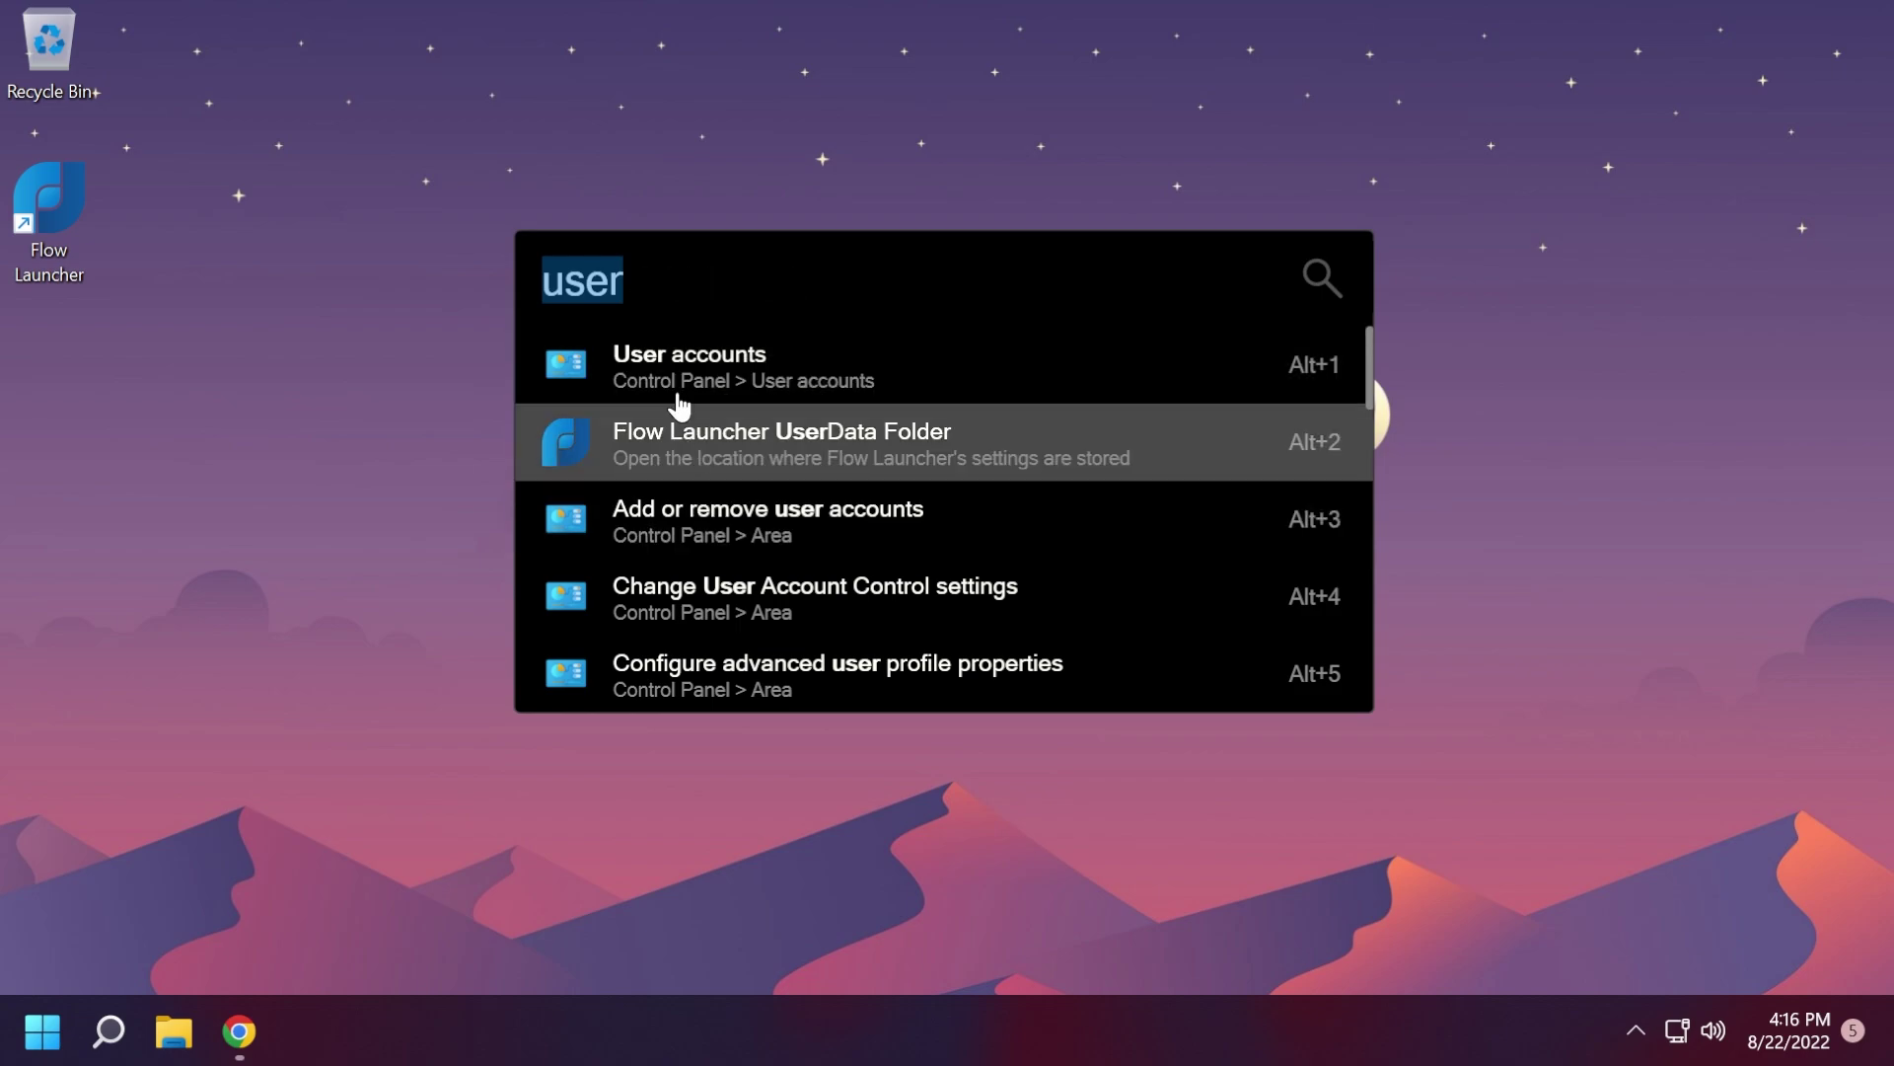
scroll(710, 553, down, 5)
scroll(710, 552, up, 5)
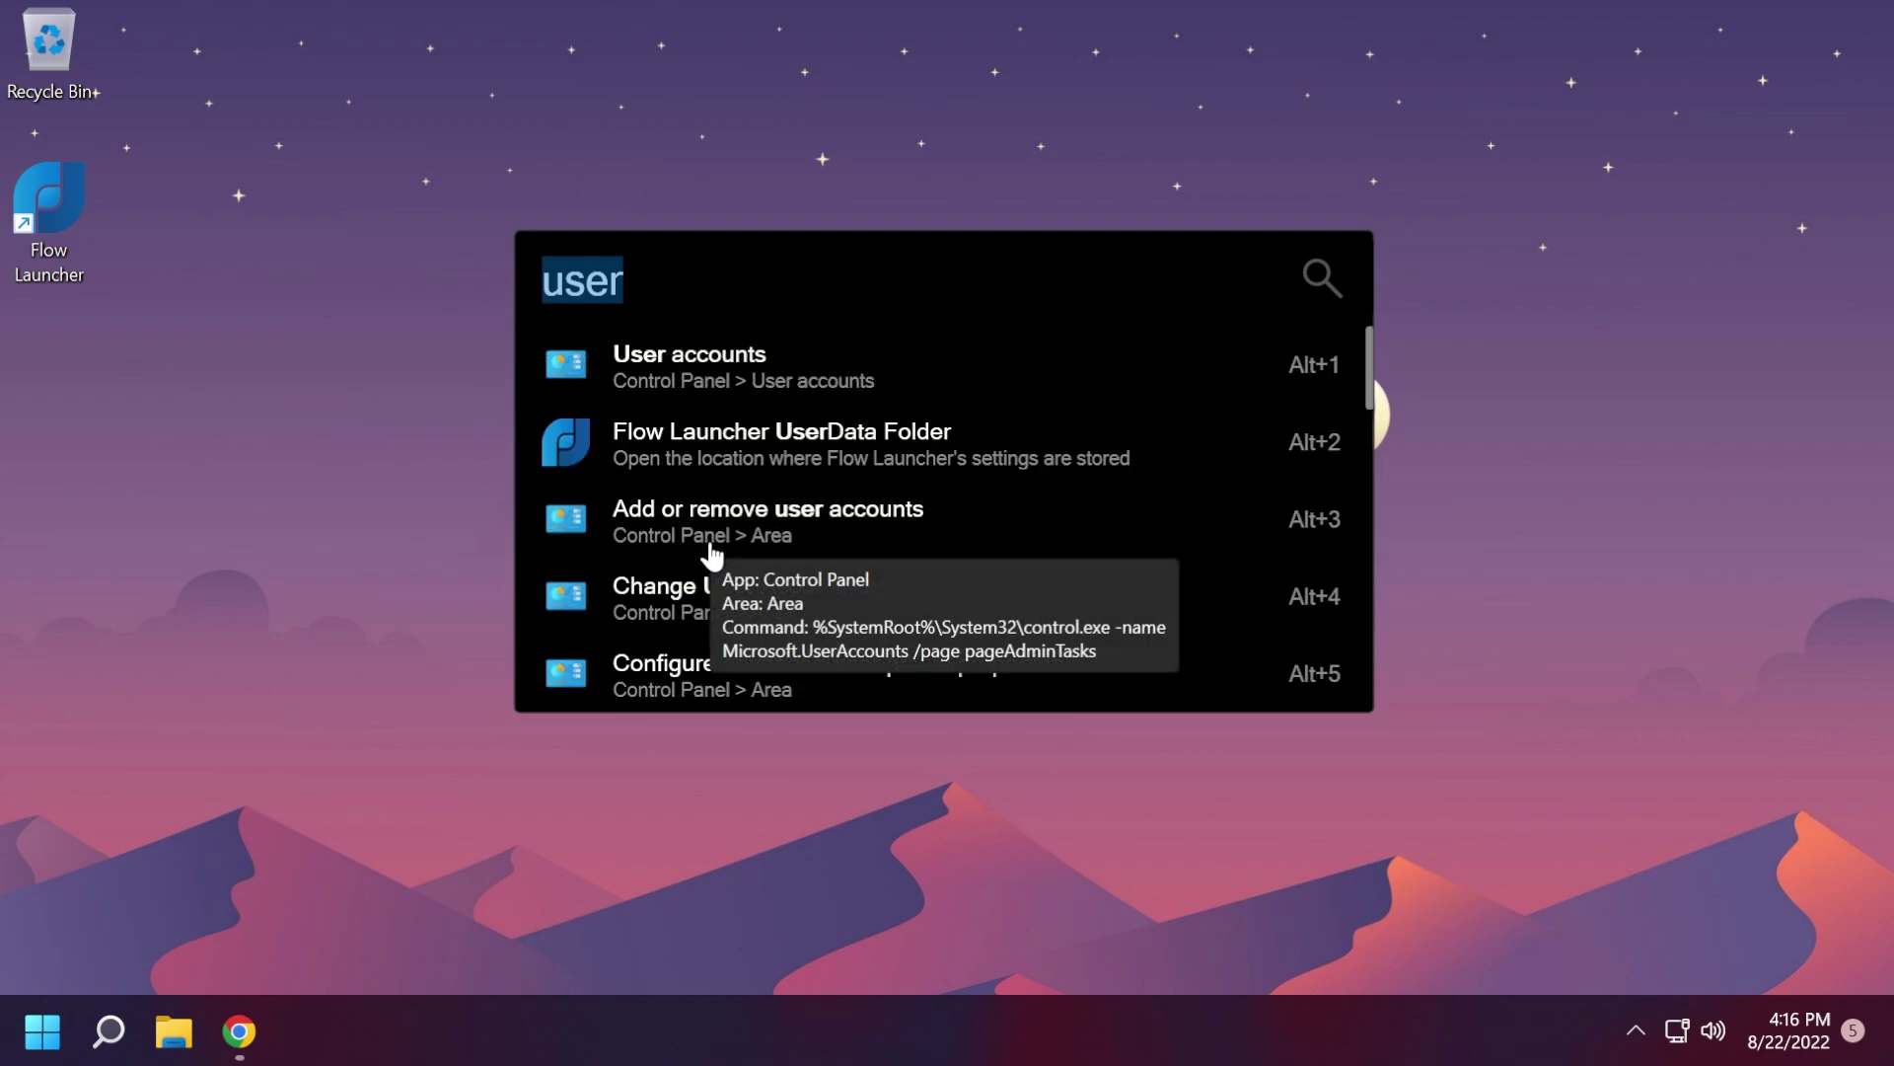
key(BackSpace)
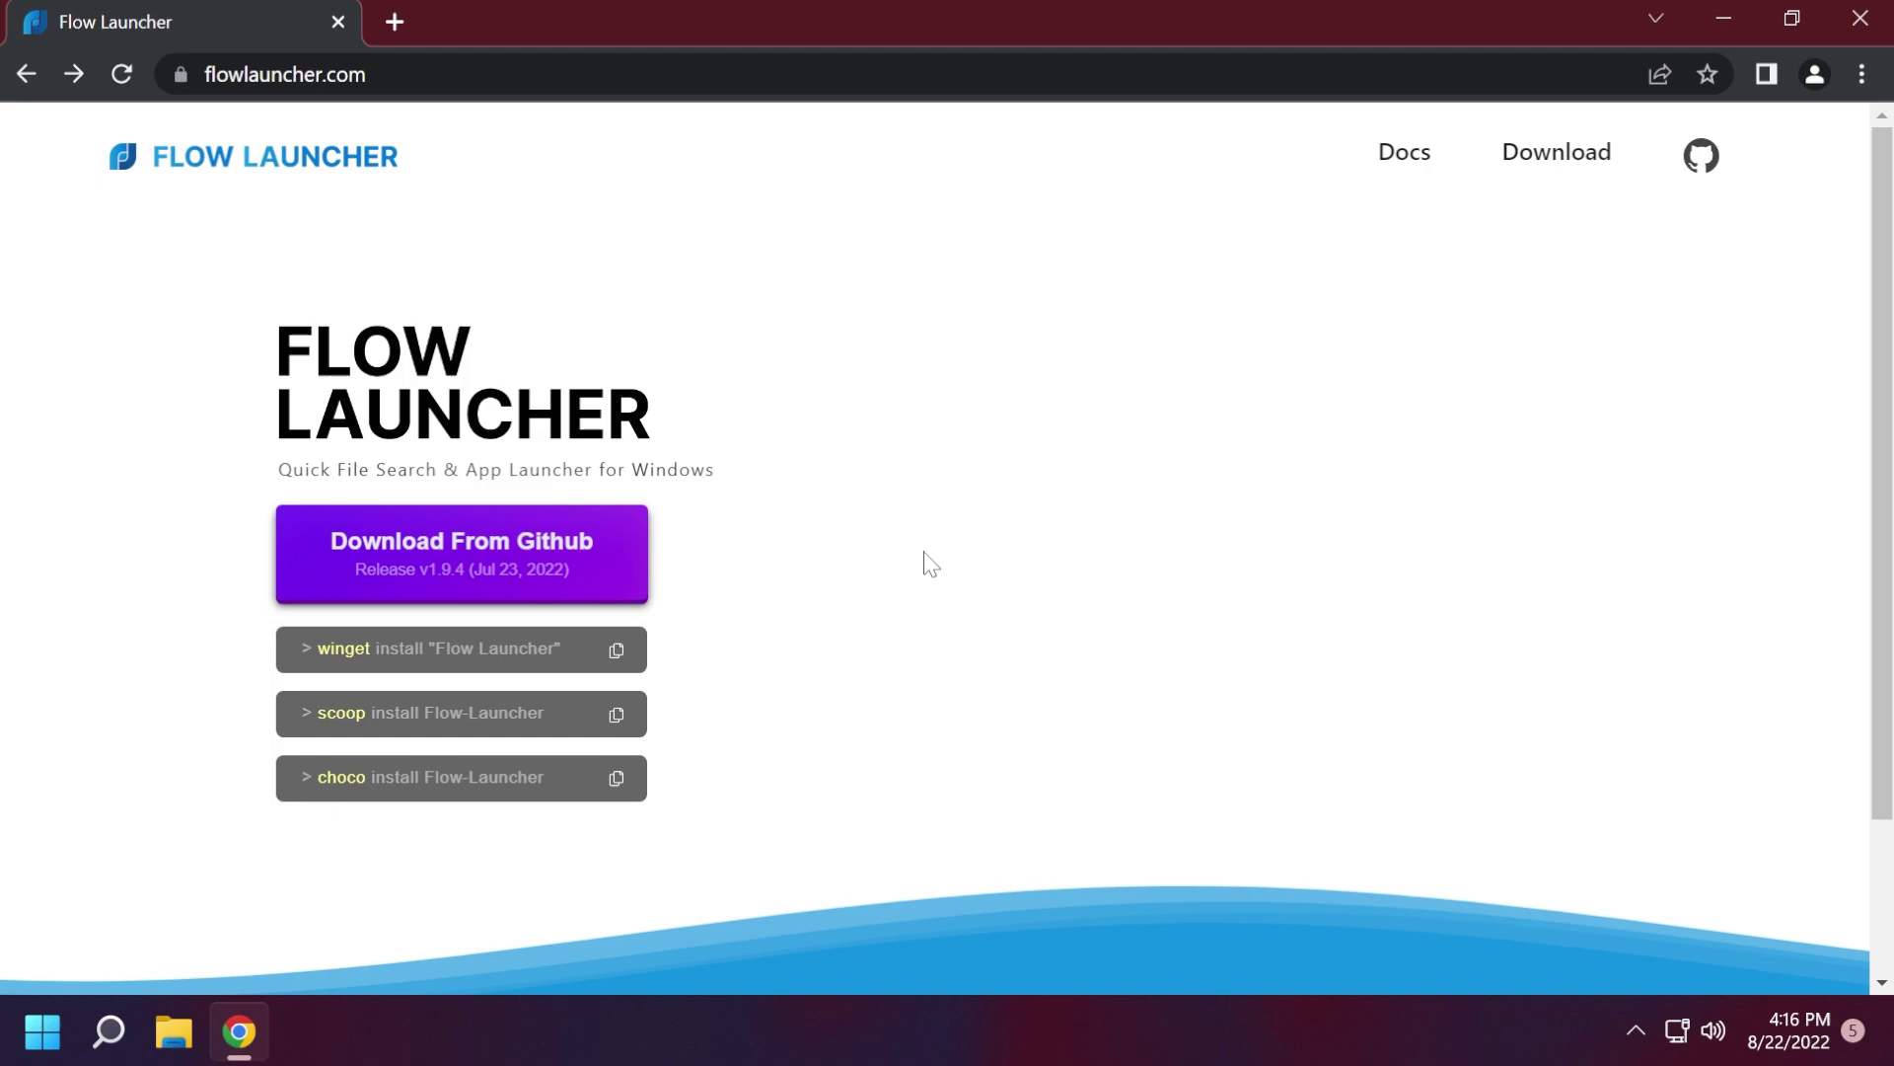
Step: Reopen Flow Launcher to try 'visual studio' and 'jack reacher' searches, then minimize Chrome to the desktop
key(alt+space)
text(v)
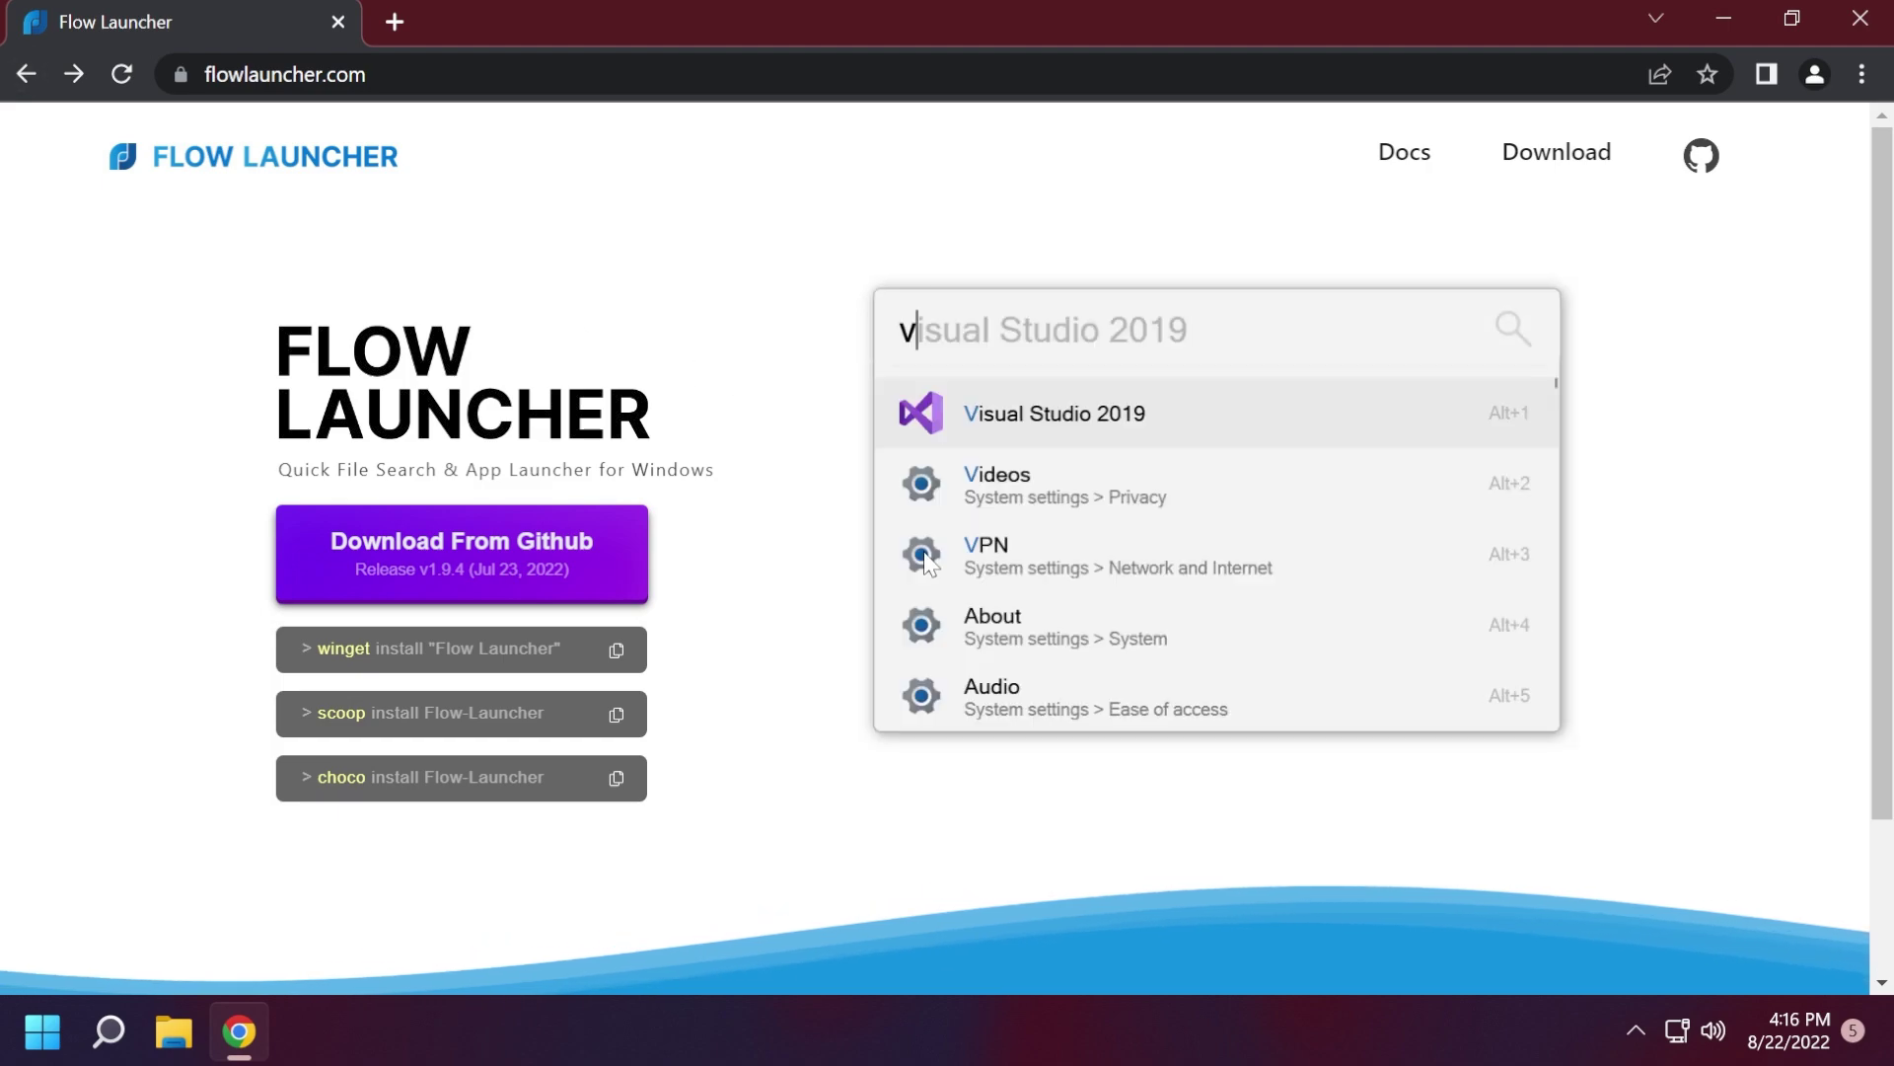
text(isual studio)
key(ctrl+a)
key(BackSpace)
text(jack reacher)
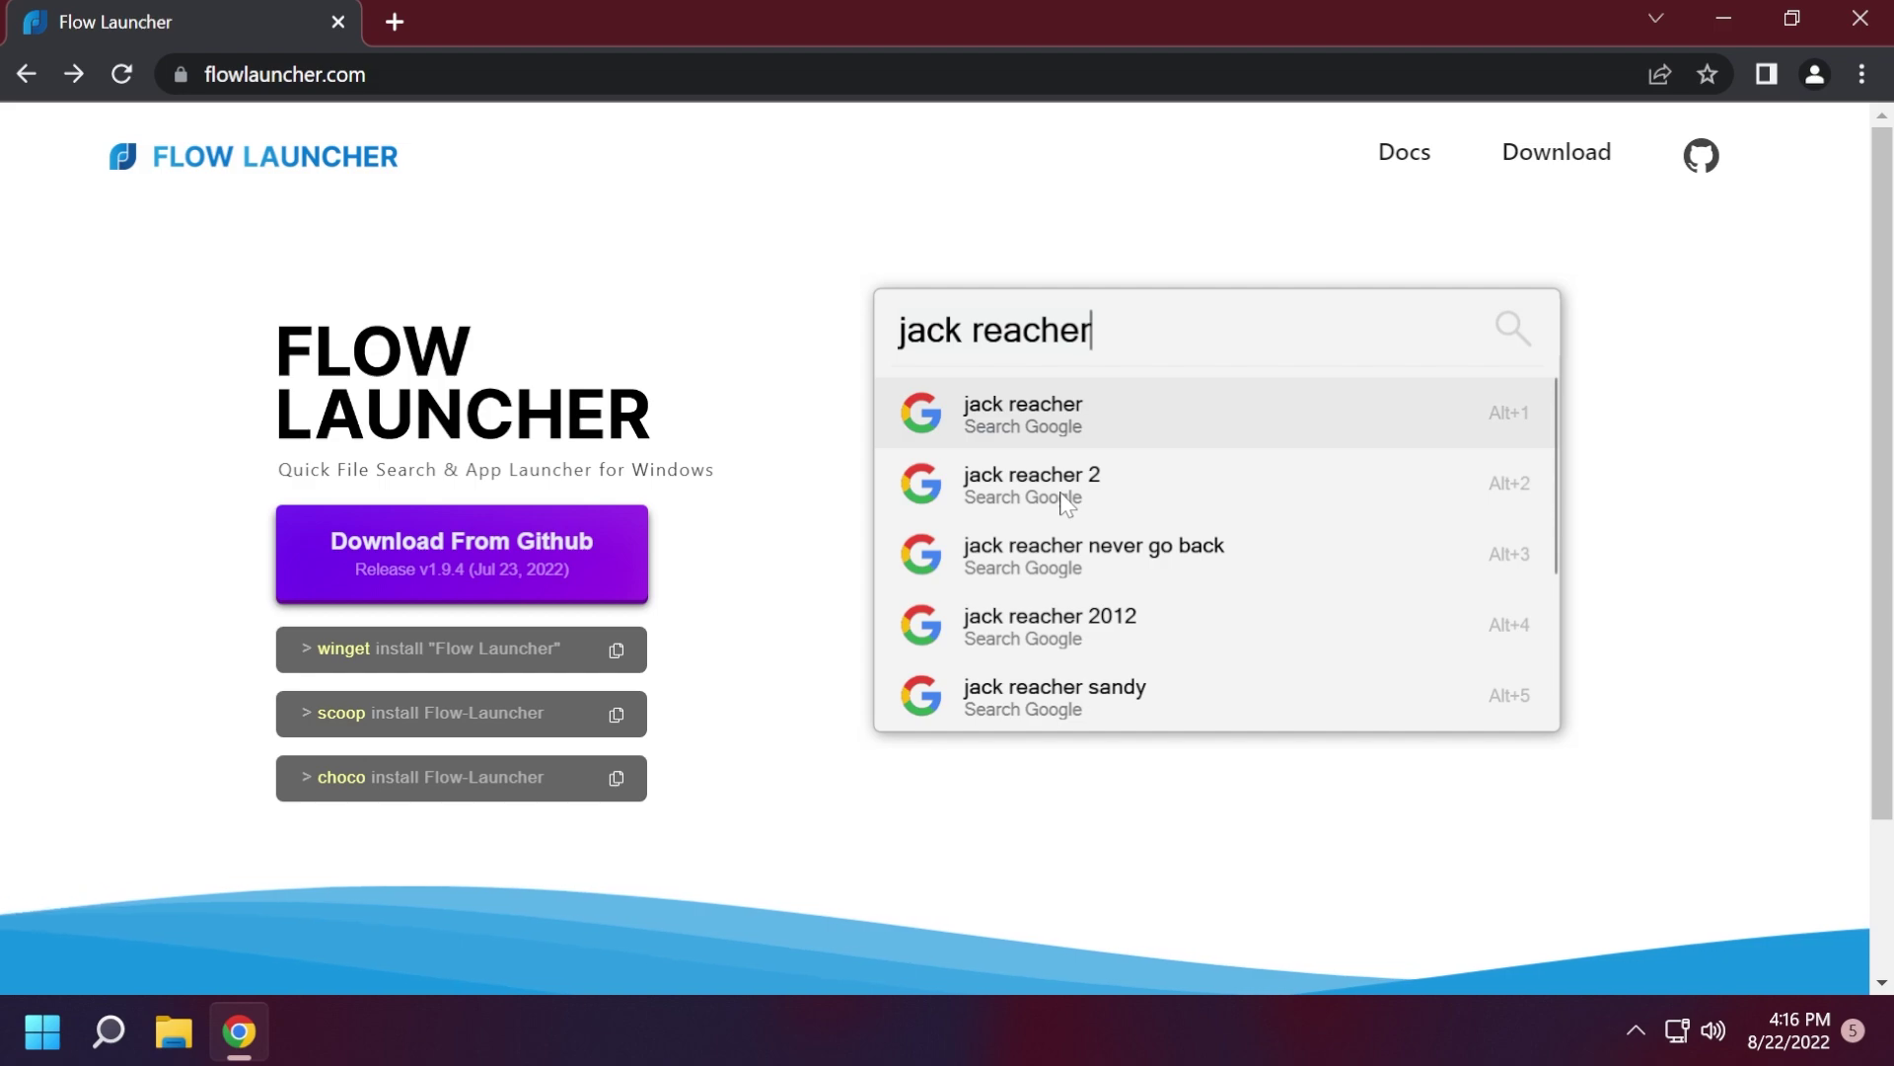
click(1724, 17)
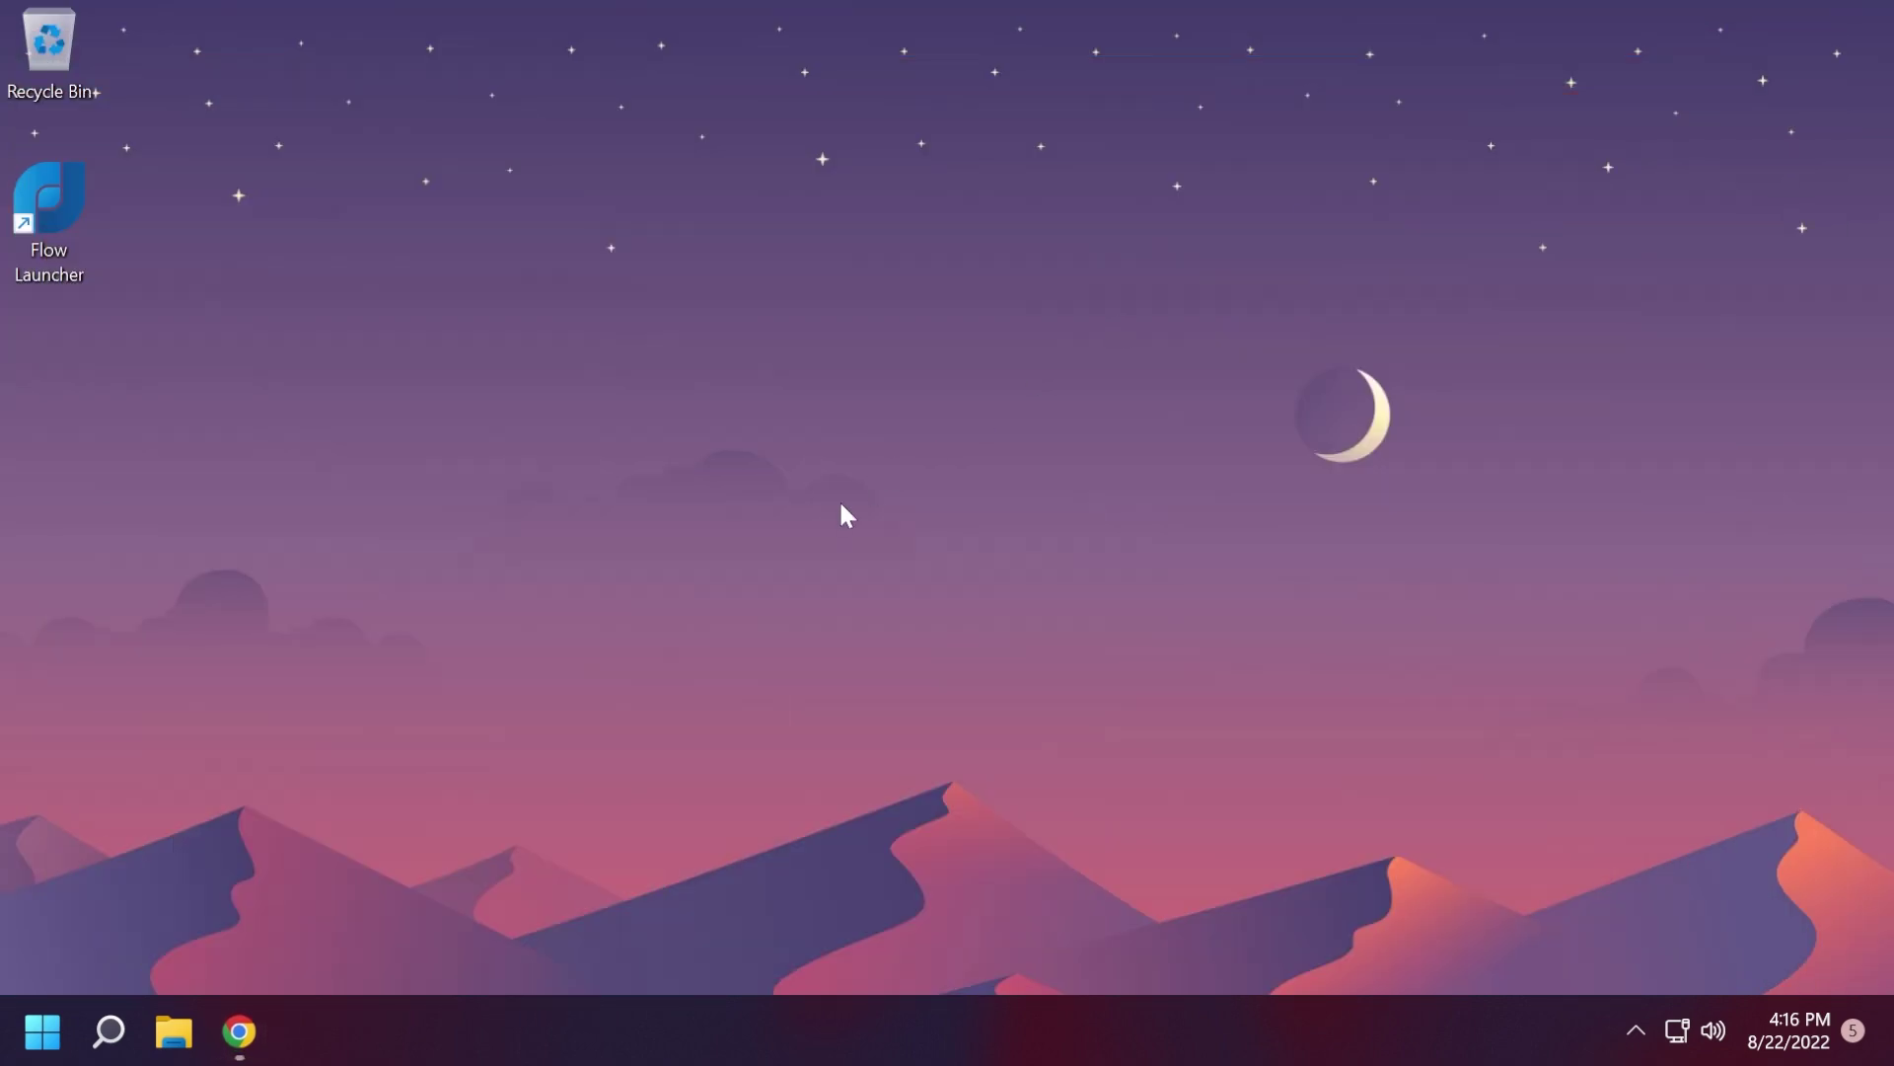
key(alt+space)
right_click(888, 289)
click(986, 447)
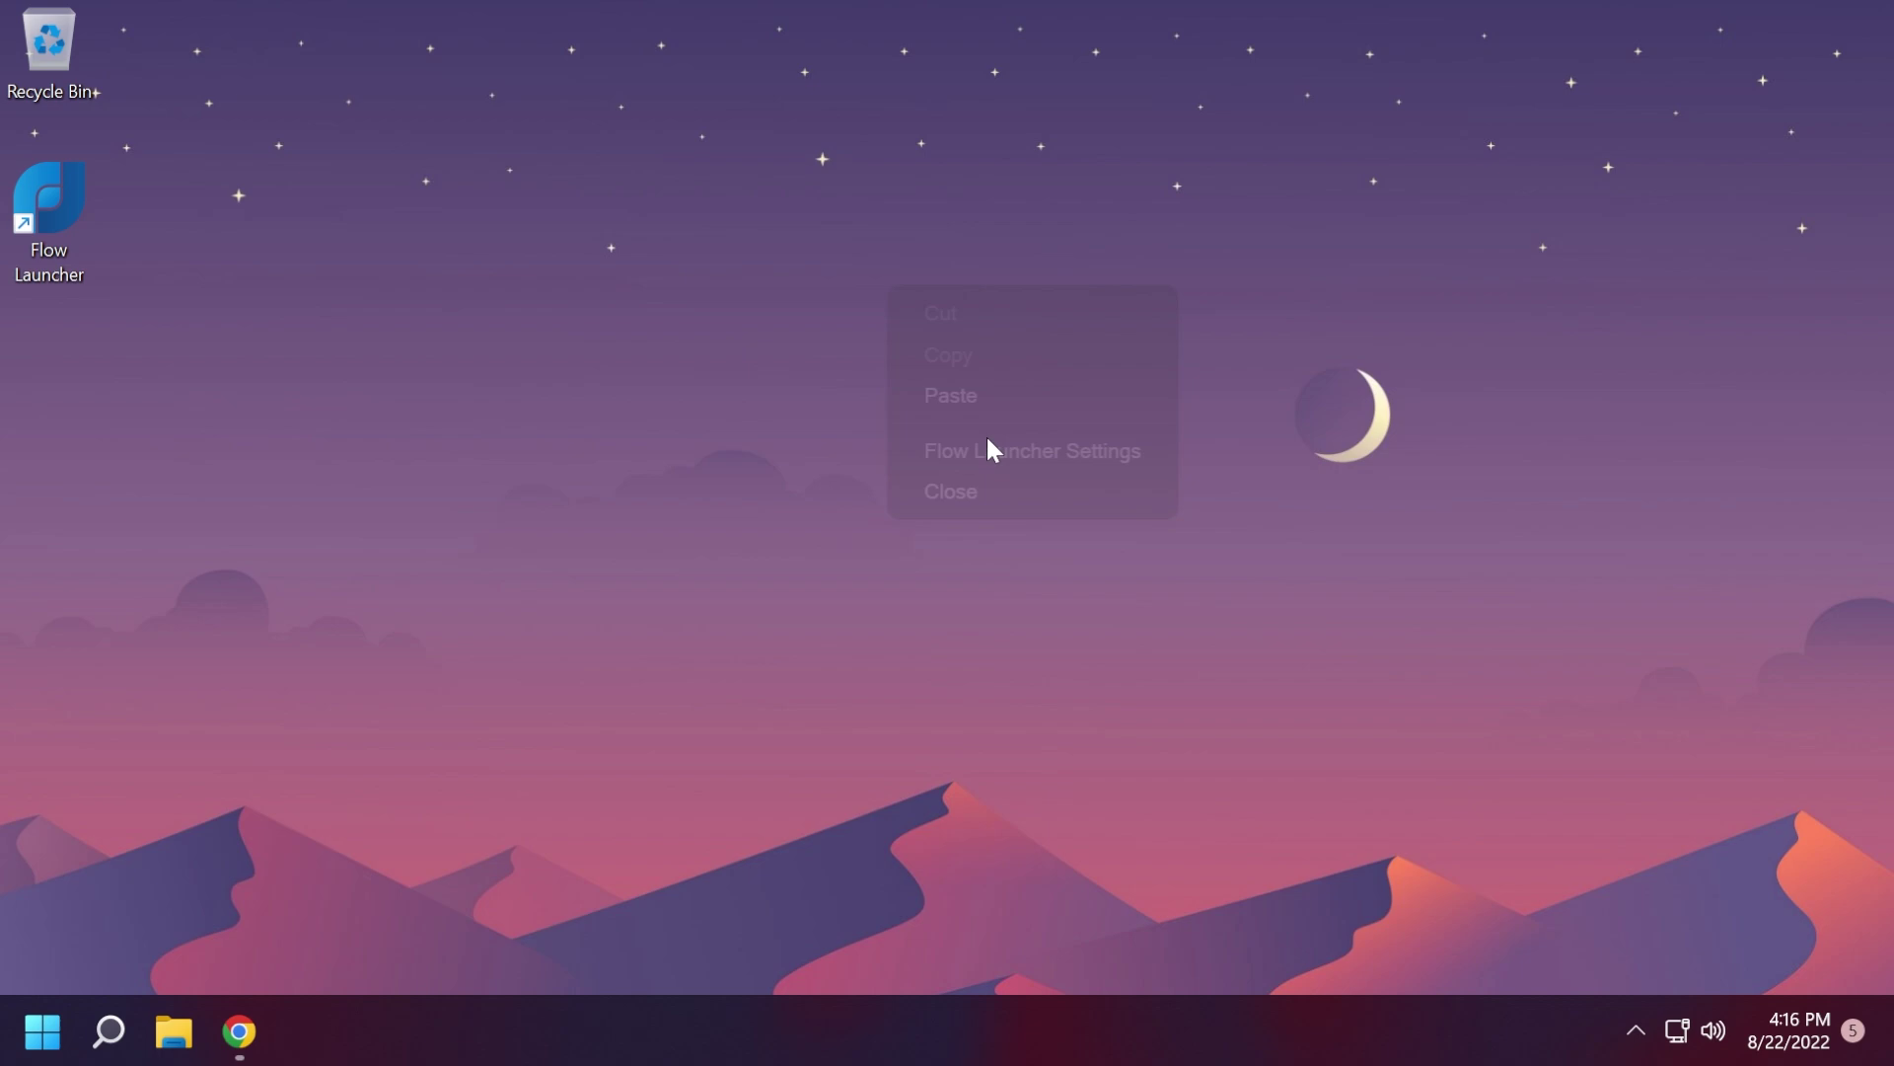
scroll(814, 326, down, 10)
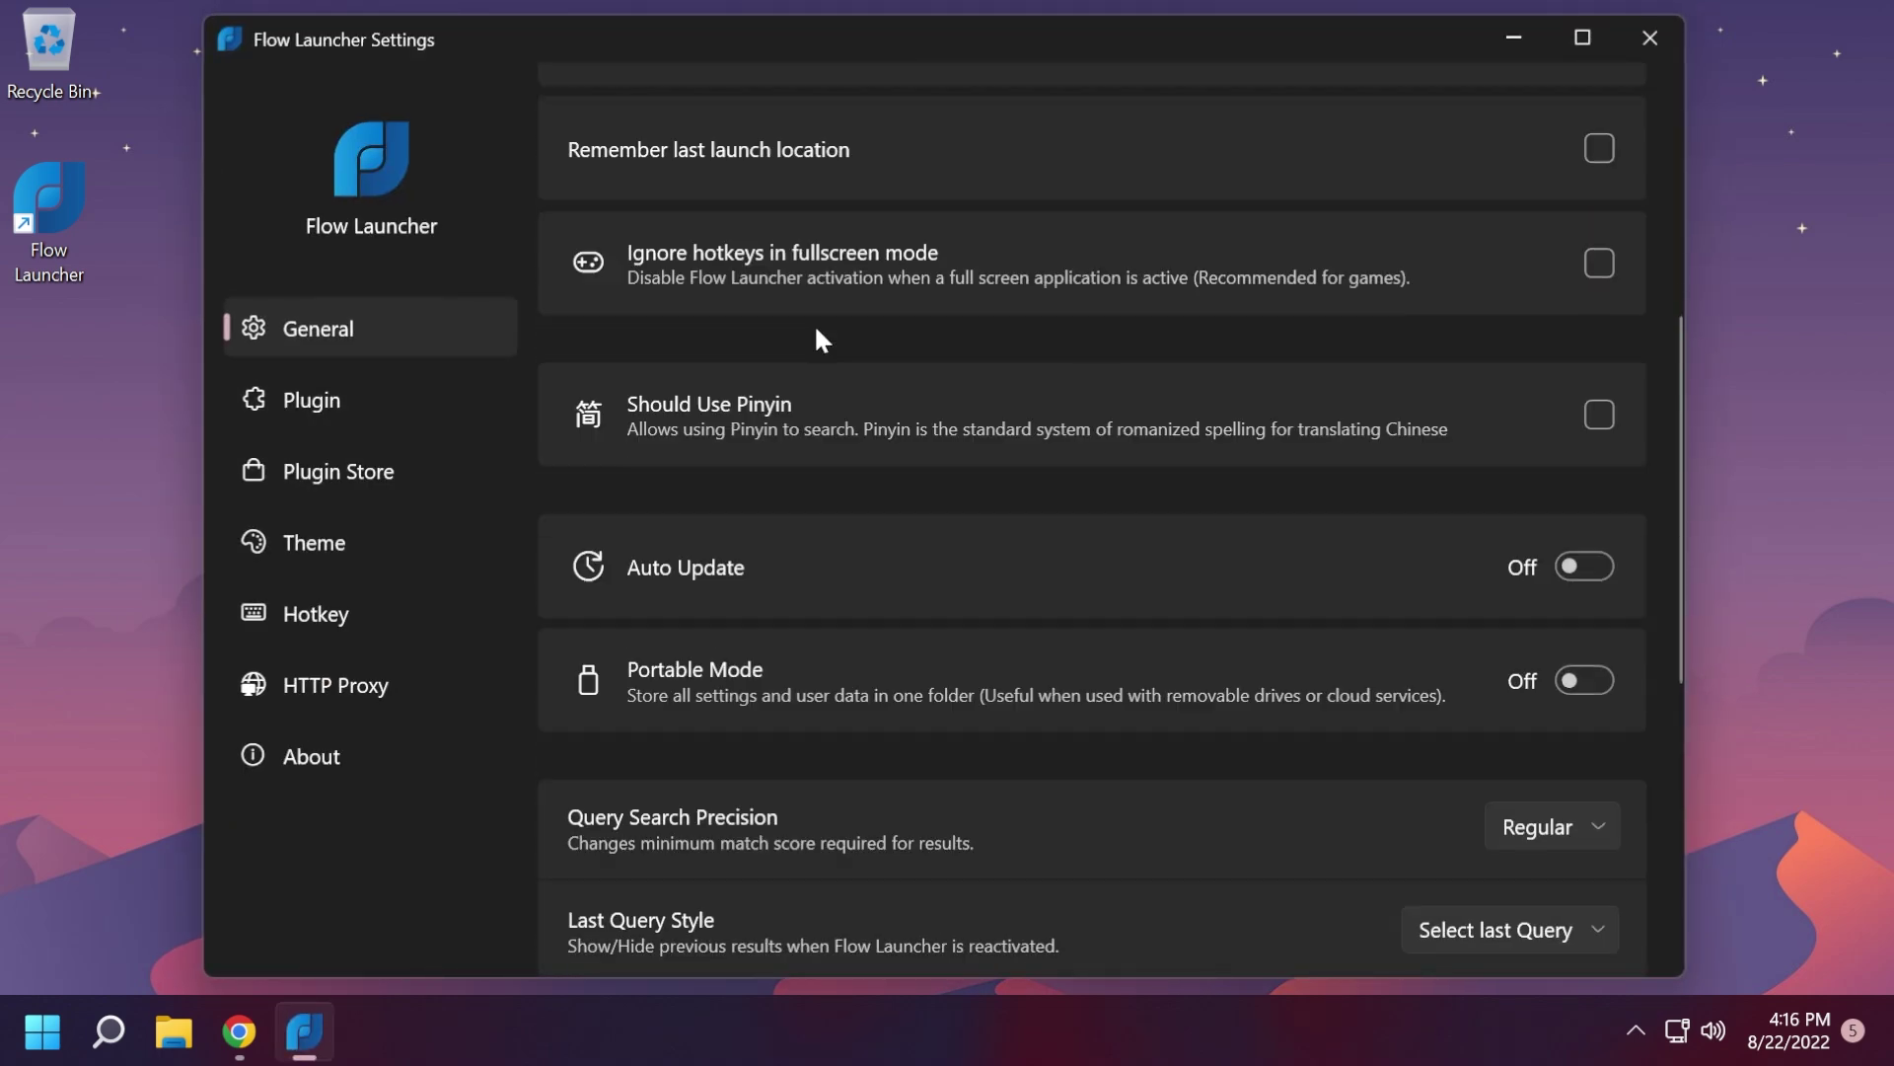
click(312, 400)
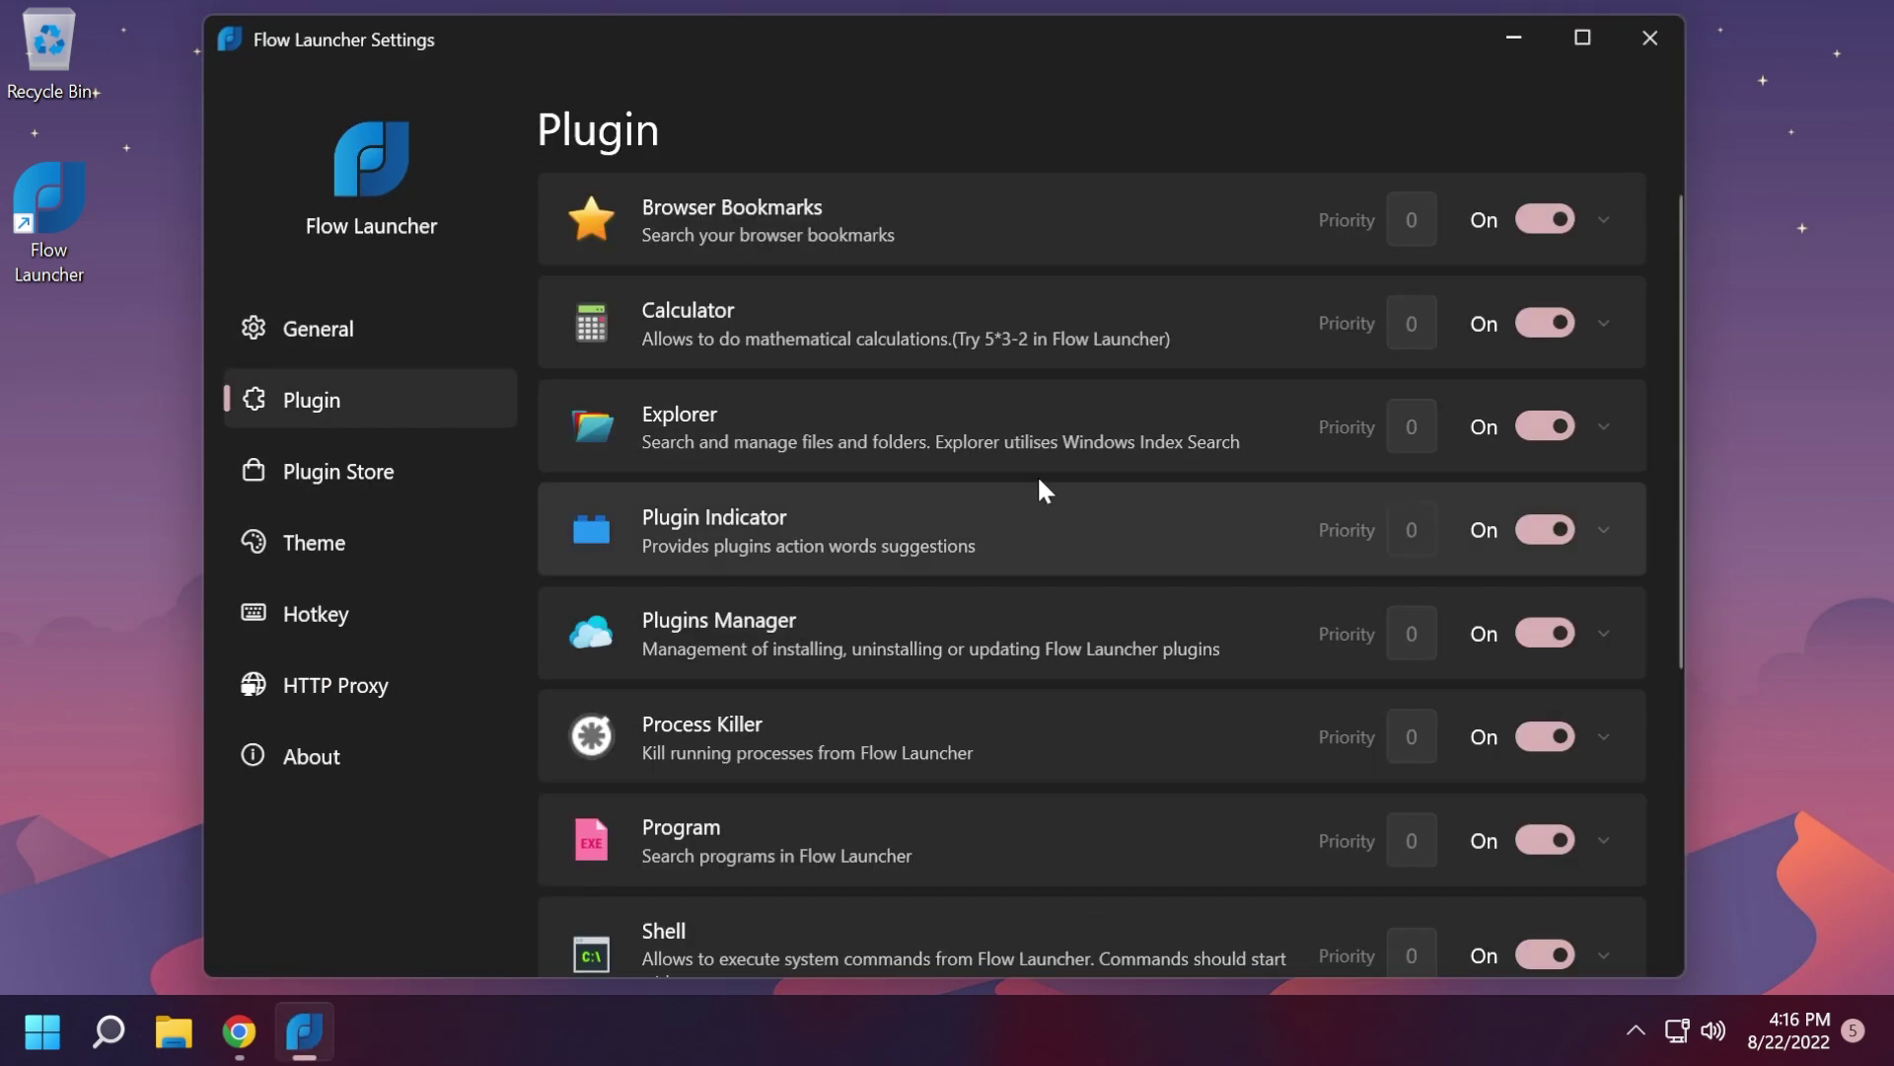
scroll(1011, 472, down, 3)
scroll(1011, 471, up, 3)
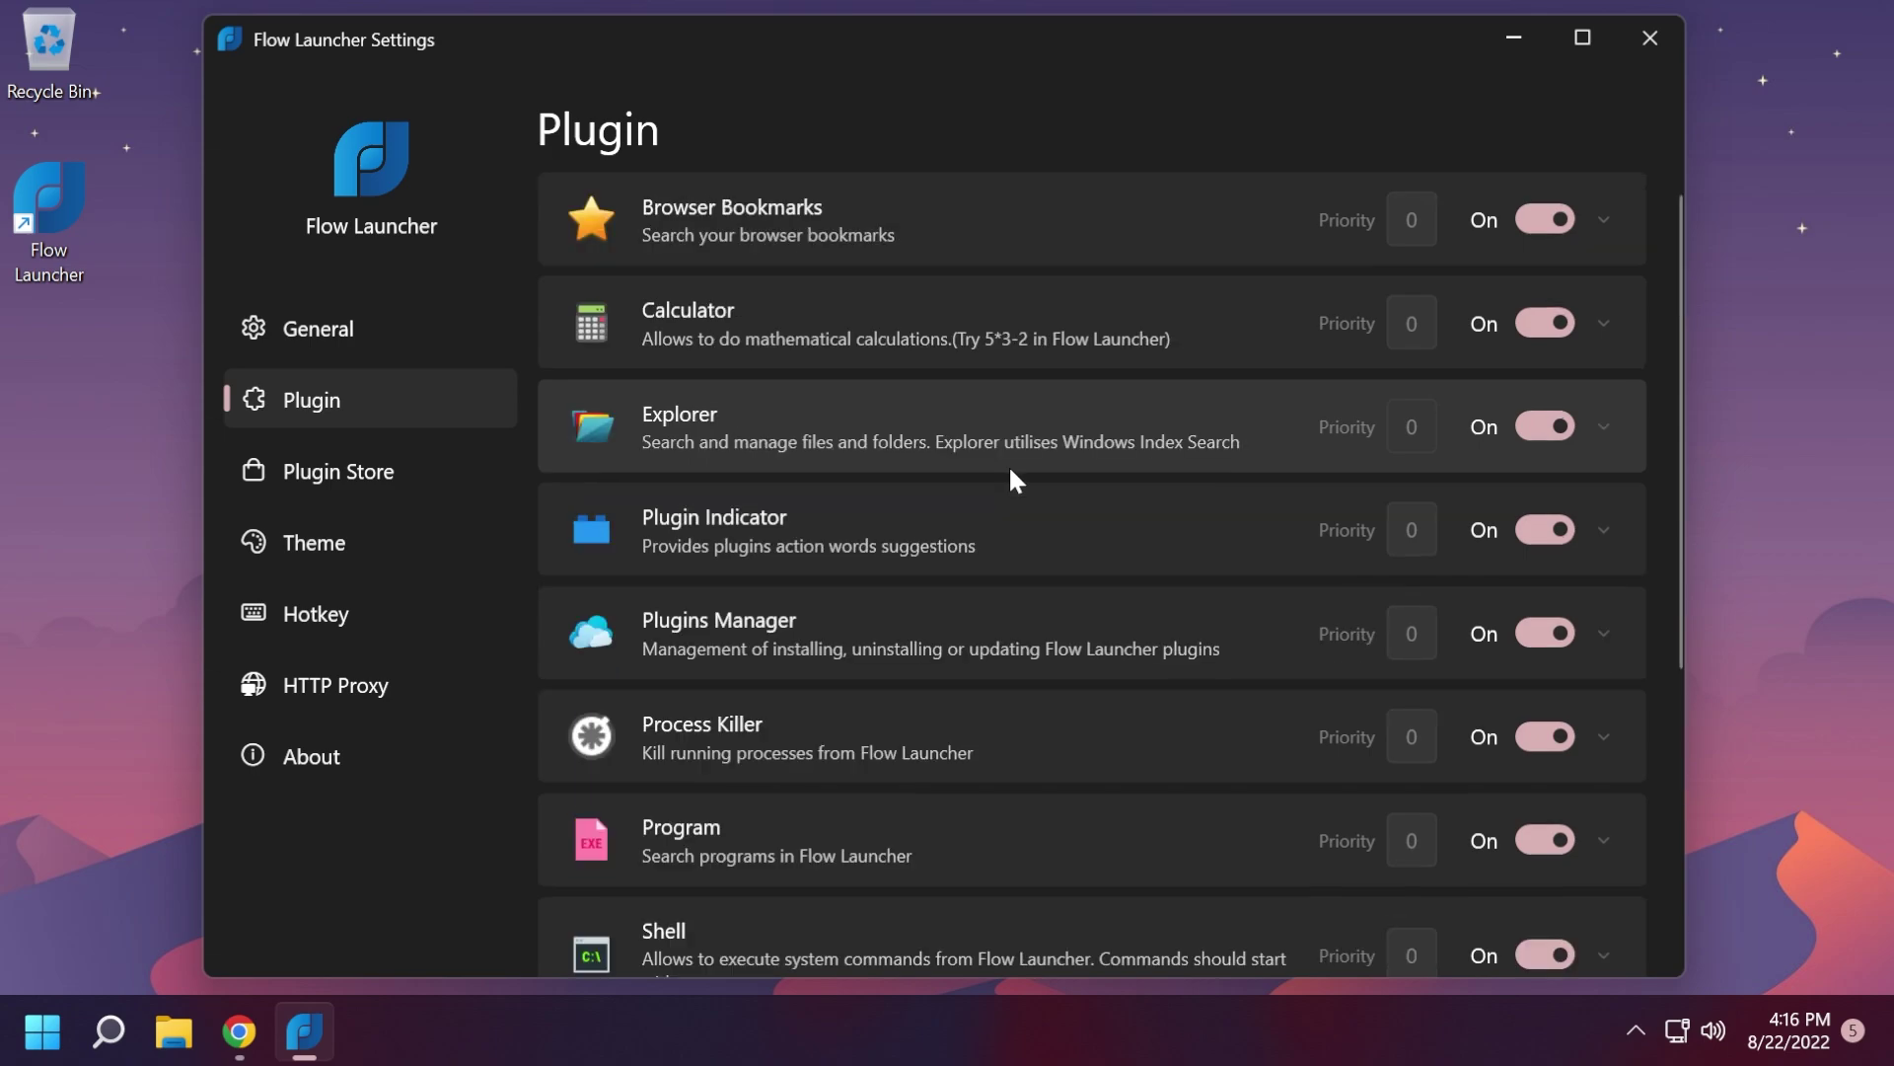